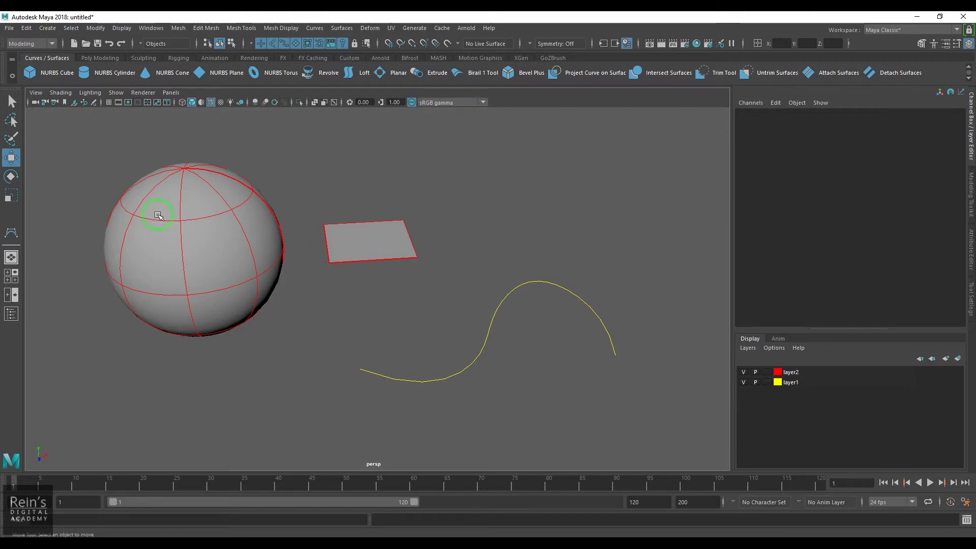
- Hide layer2, which holds the NURBS sphere and plane, and clear the selection
{"action": "left_click", "coordinate": [218, 303]}
{"action": "left_click", "coordinate": [388, 229]}
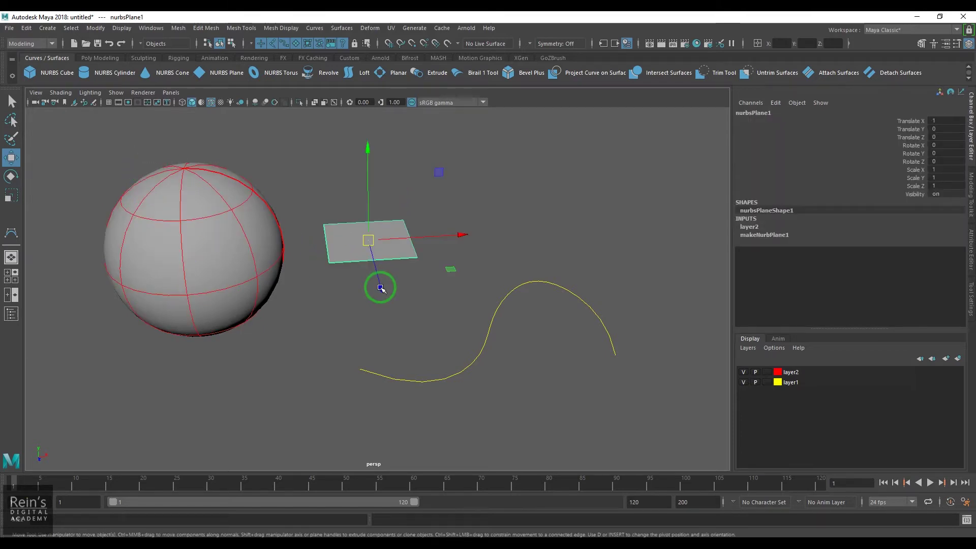
{"action": "left_click", "coordinate": [744, 372]}
{"action": "left_click_drag", "start_coordinate": [506, 267], "coordinate": [531, 356]}
{"action": "left_click", "coordinate": [556, 428]}
- Switch the curve to Curve Point selection and pick a point on its lower bend at about u 0.55
{"action": "middle_click_drag", "start_coordinate": [549, 395], "coordinate": [419, 358], "text": "alt"}
{"action": "right_click_drag", "start_coordinate": [419, 358], "coordinate": [464, 392], "text": "alt"}
{"action": "middle_click_drag", "start_coordinate": [464, 392], "coordinate": [497, 398], "text": "alt"}
{"action": "scroll", "coordinate": [473, 401], "scroll_direction": "up", "scroll_amount": 1}
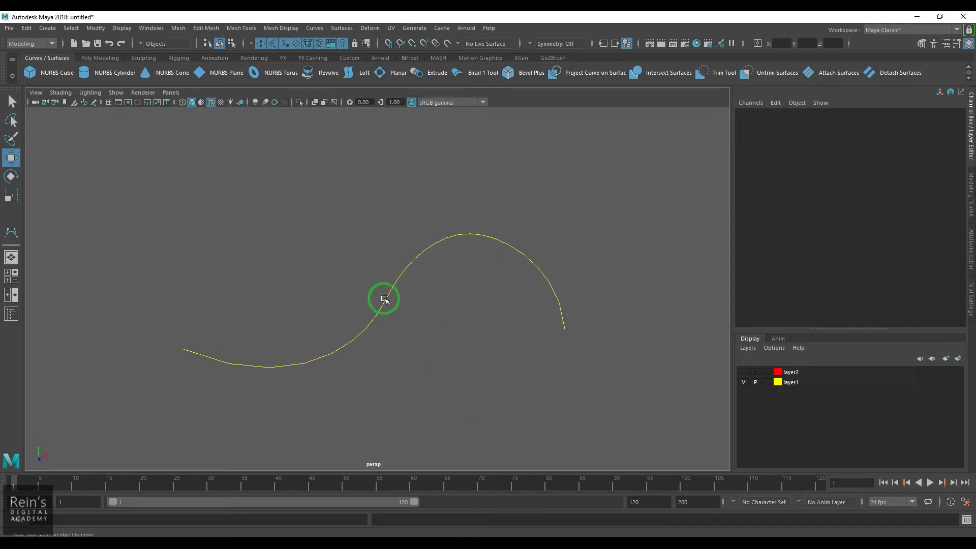
{"action": "right_click", "coordinate": [384, 299]}
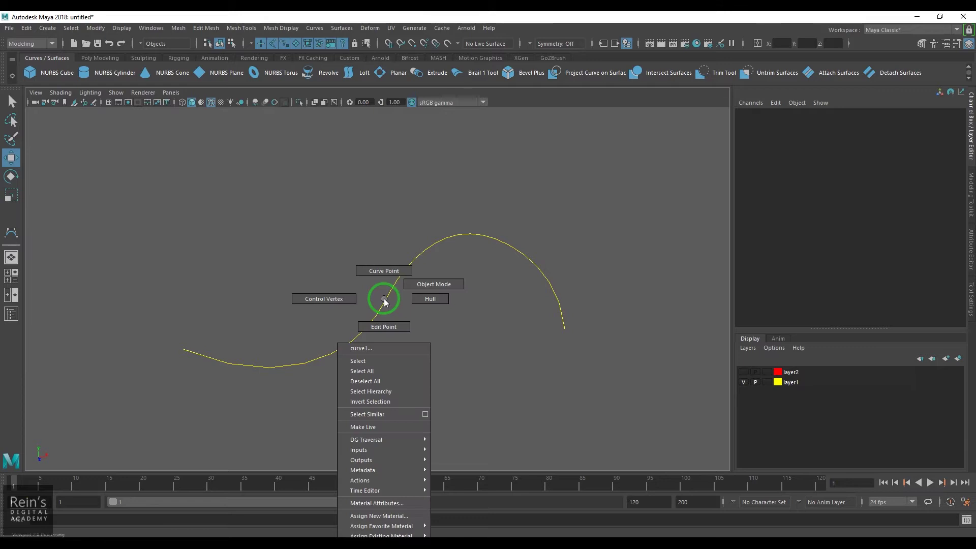
{"action": "left_click", "coordinate": [379, 255]}
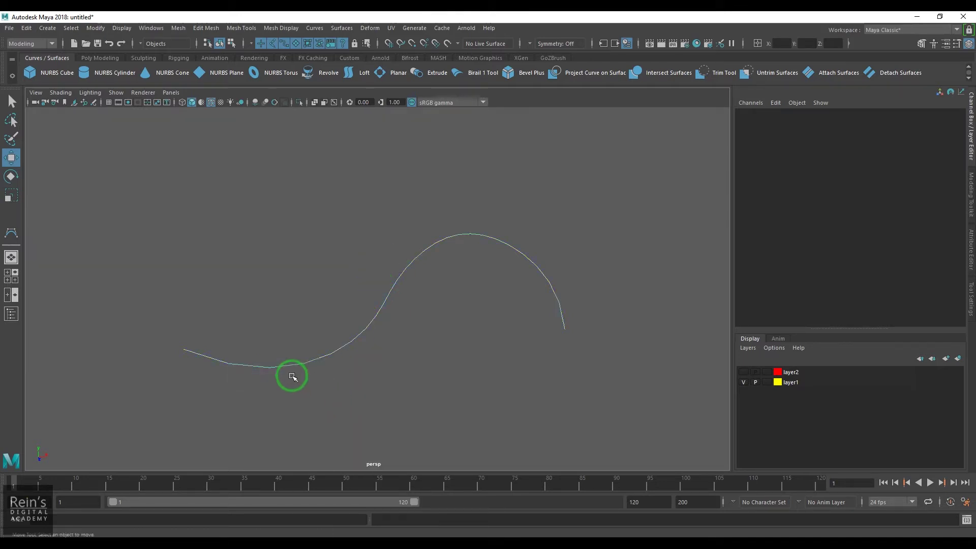
{"action": "left_click", "coordinate": [297, 366]}
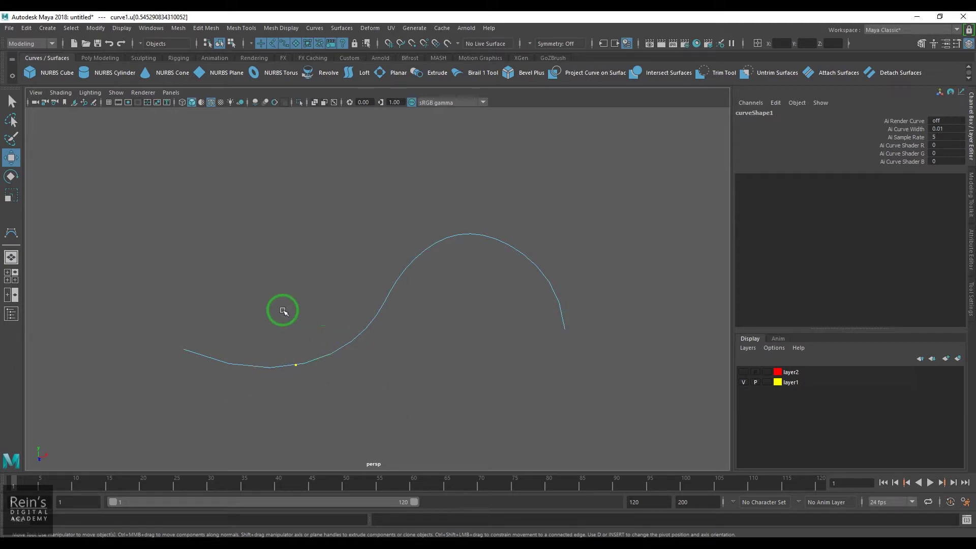
- Open the Script Editor, enlarge the history text and examine the u parameter and its value in the last select command
{"action": "left_click", "coordinate": [967, 520]}
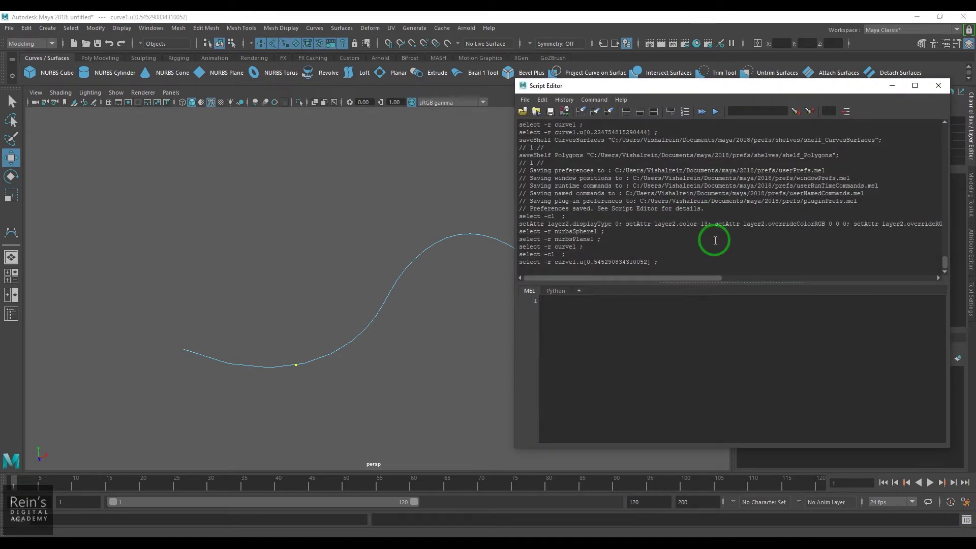
{"action": "scroll", "coordinate": [715, 240], "scroll_direction": "up", "scroll_amount": 10}
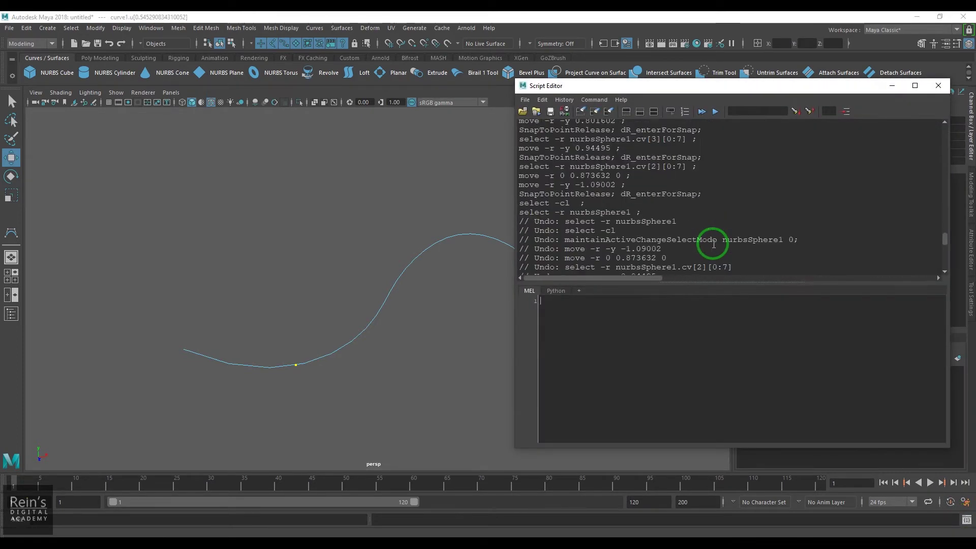
{"action": "scroll", "coordinate": [714, 243], "scroll_direction": "up", "scroll_amount": 5, "text": "ctrl"}
{"action": "scroll", "coordinate": [713, 244], "scroll_direction": "up", "scroll_amount": 3}
{"action": "scroll", "coordinate": [714, 244], "scroll_direction": "up", "scroll_amount": 1, "text": "ctrl"}
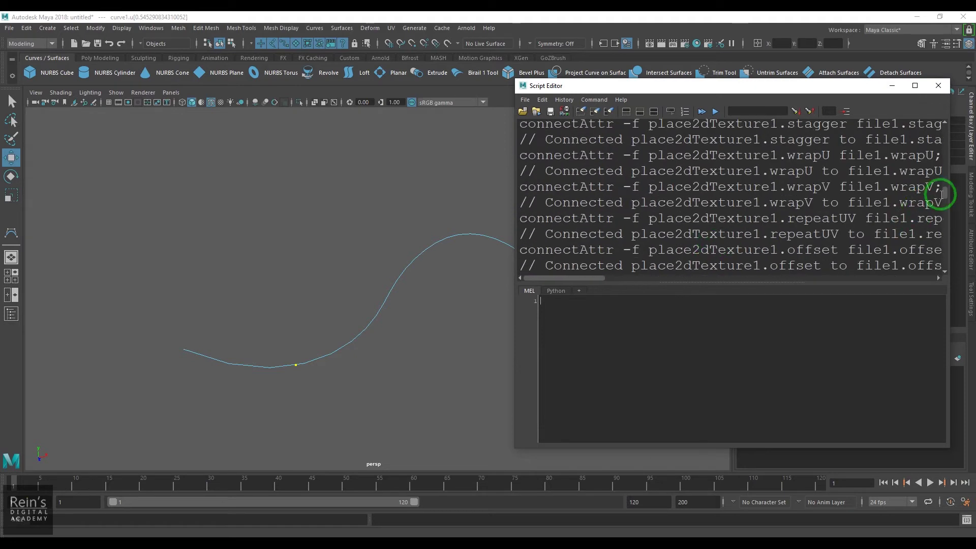
{"action": "left_click_drag", "start_coordinate": [945, 196], "coordinate": [944, 264]}
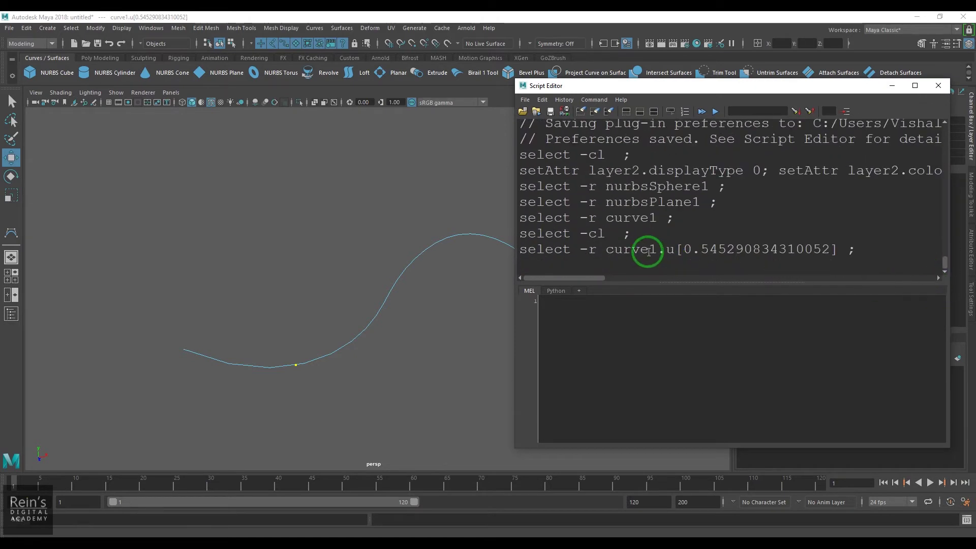
{"action": "double_click", "coordinate": [669, 249]}
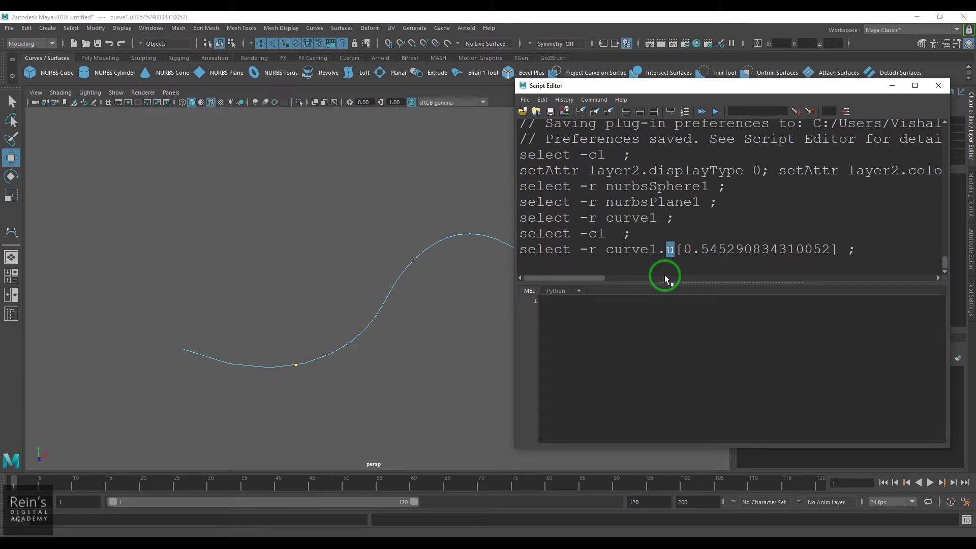
{"action": "left_click_drag", "start_coordinate": [683, 250], "coordinate": [828, 249]}
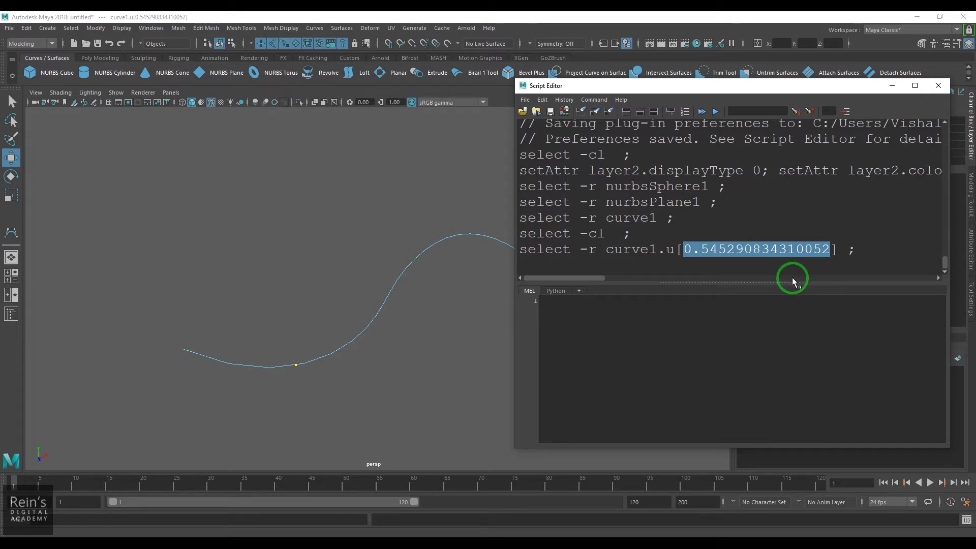
- Close the Script Editor and select the curve point at the start of the curve, u 0
{"action": "right_click_drag", "start_coordinate": [416, 358], "coordinate": [366, 349], "text": "alt"}
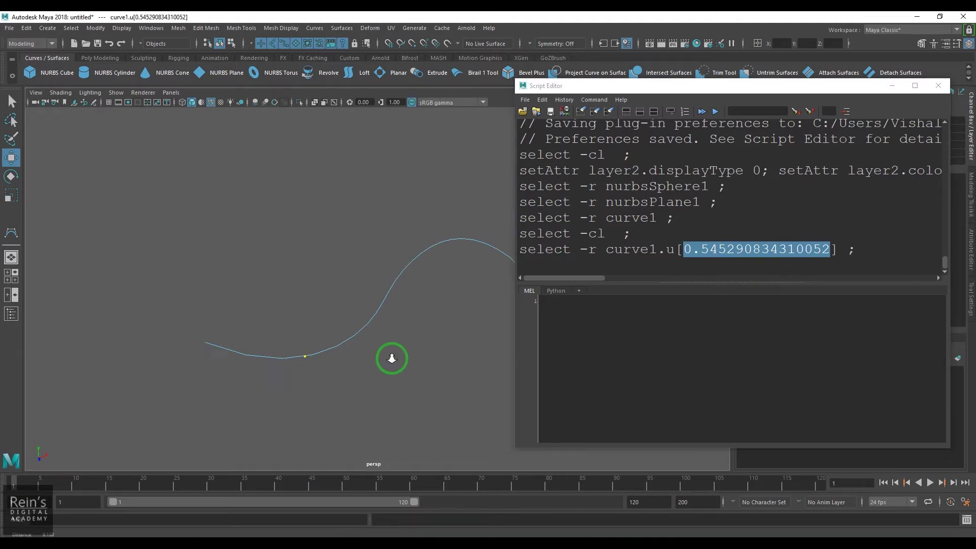
{"action": "left_click", "coordinate": [938, 86]}
{"action": "left_click_drag", "start_coordinate": [284, 333], "coordinate": [170, 285]}
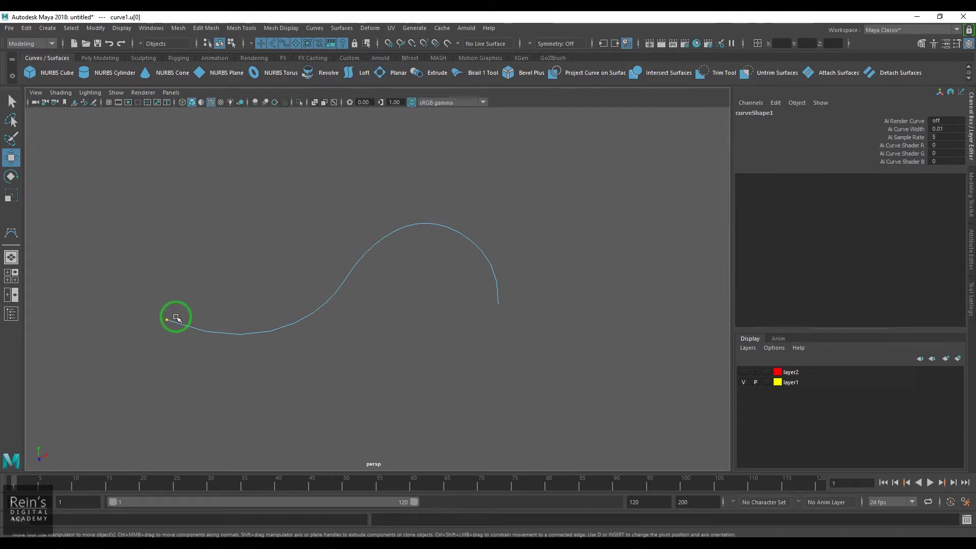
- Select the whole curve and examine its Min Max Value range in the Attribute Editor
{"action": "left_click", "coordinate": [969, 257]}
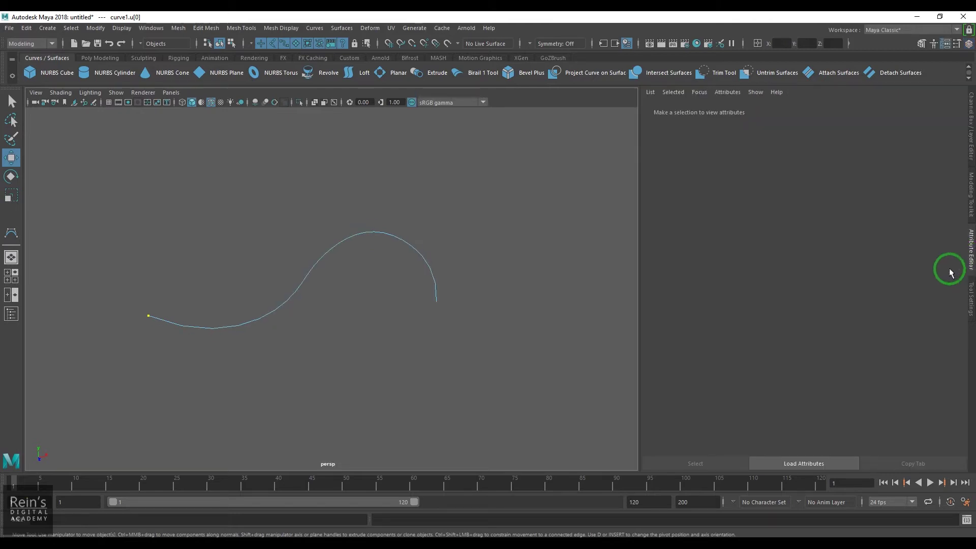
{"action": "right_click_drag", "start_coordinate": [312, 262], "coordinate": [357, 227]}
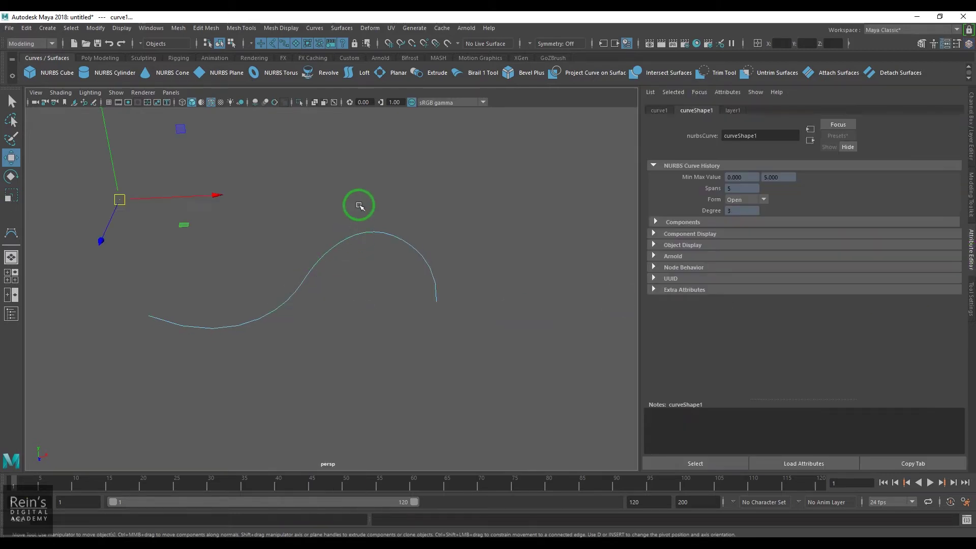
{"action": "left_click_drag", "start_coordinate": [781, 178], "coordinate": [761, 180]}
- Switch the curve back to Curve Point selection and select the point at its far end, u 5
{"action": "middle_click_drag", "start_coordinate": [465, 327], "coordinate": [503, 322], "text": "alt"}
{"action": "scroll", "coordinate": [473, 317], "scroll_direction": "up", "scroll_amount": 4}
{"action": "right_click_drag", "start_coordinate": [505, 221], "coordinate": [505, 222]}
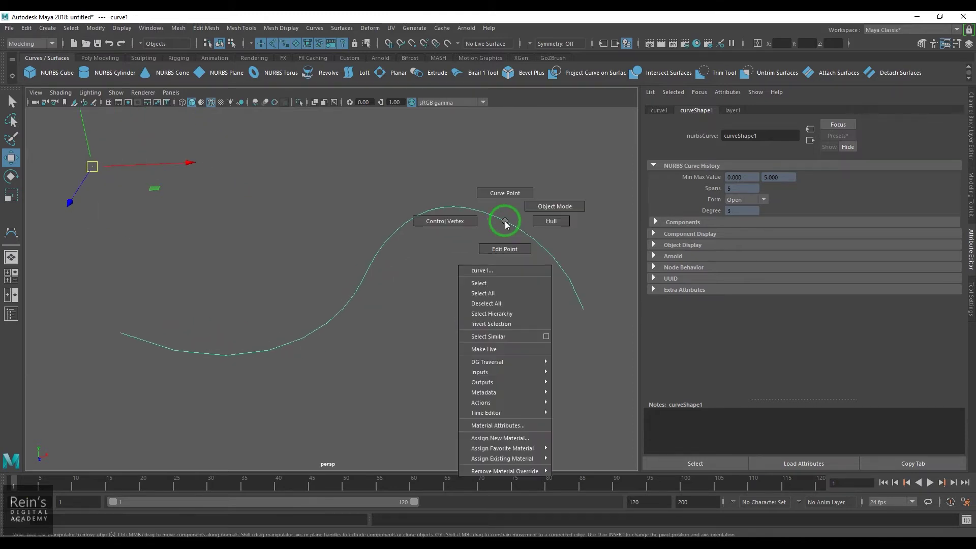
{"action": "left_click", "coordinate": [504, 193]}
{"action": "left_click", "coordinate": [583, 310]}
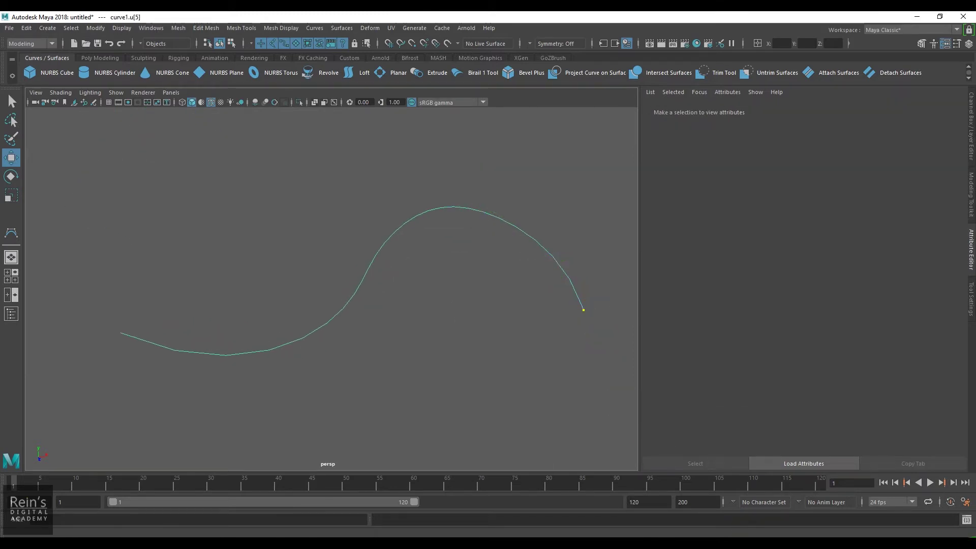
- Reopen the Script Editor, enlarge the history text and examine the u value logged for the curve's end point
{"action": "left_click", "coordinate": [966, 520]}
{"action": "scroll", "coordinate": [637, 262], "scroll_direction": "down", "scroll_amount": 1}
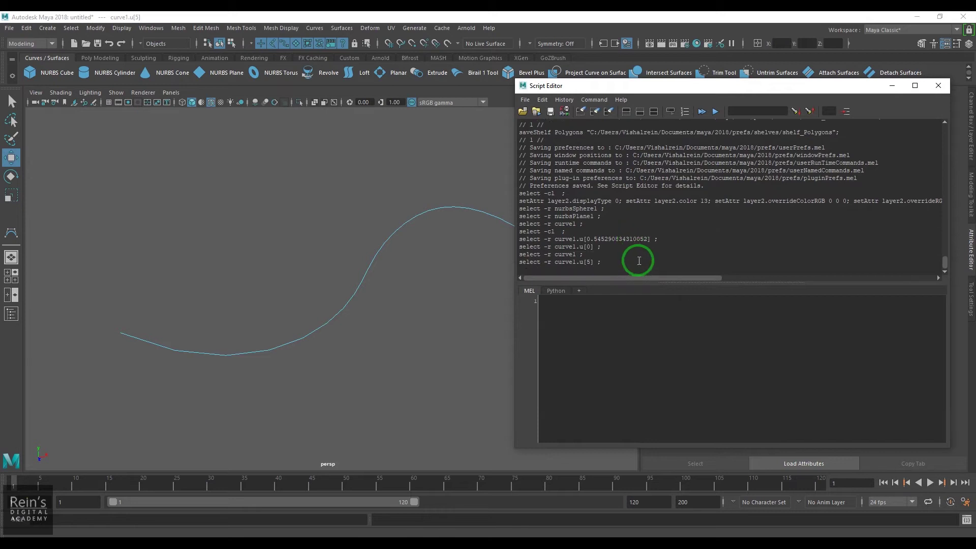
{"action": "scroll", "coordinate": [637, 262], "scroll_direction": "up", "scroll_amount": 10}
{"action": "scroll", "coordinate": [637, 265], "scroll_direction": "up", "scroll_amount": 3, "text": "ctrl"}
{"action": "scroll", "coordinate": [637, 266], "scroll_direction": "down", "scroll_amount": 10}
{"action": "left_click_drag", "start_coordinate": [631, 257], "coordinate": [651, 256]}
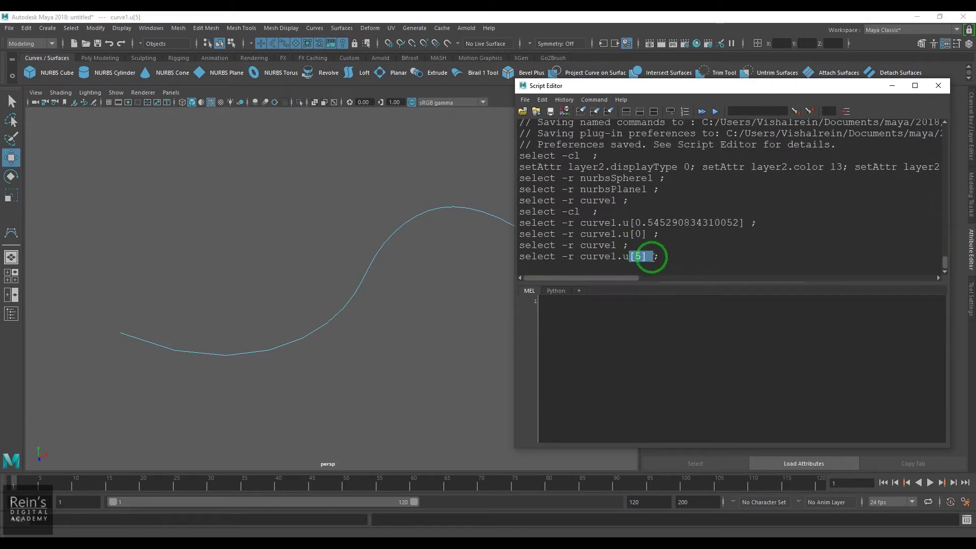
- Pick successive curve points from the middle of the curve to its end, comparing their u values in the script history
{"action": "left_click", "coordinate": [356, 290]}
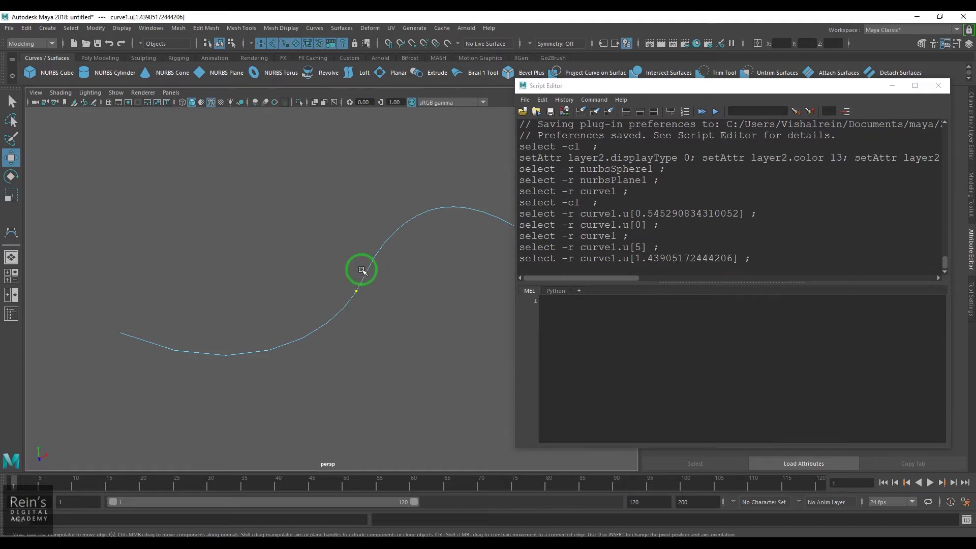
{"action": "middle_click_drag", "start_coordinate": [453, 337], "coordinate": [289, 326], "text": "alt"}
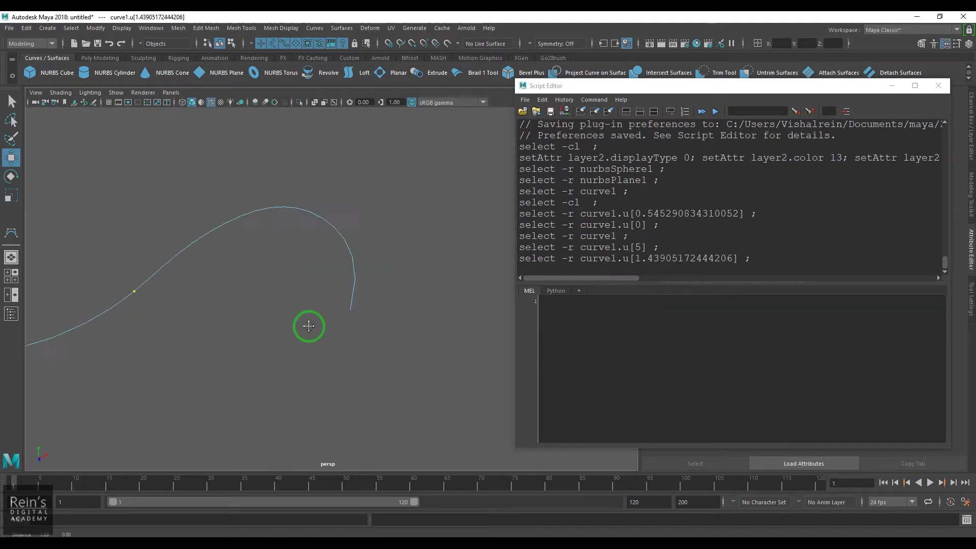
{"action": "left_click", "coordinate": [204, 224]}
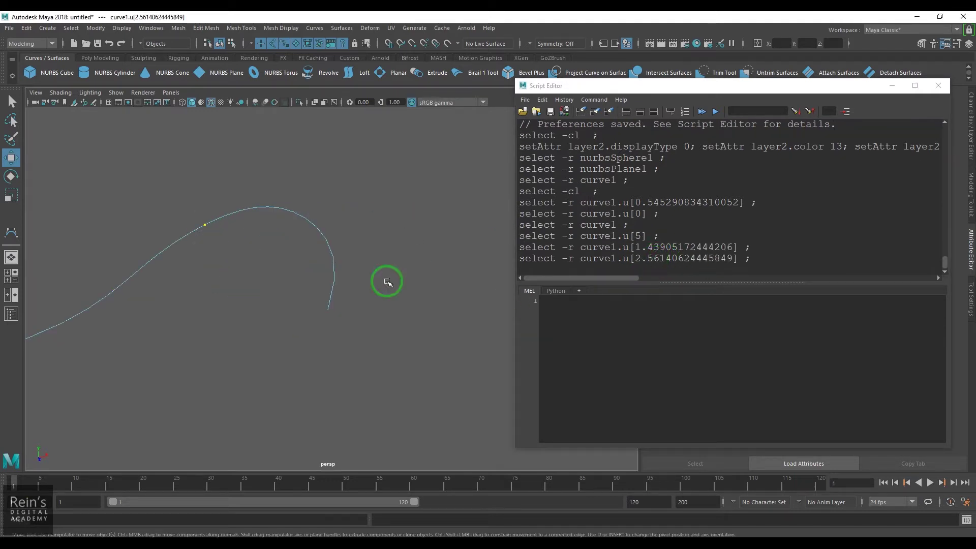
{"action": "left_click", "coordinate": [265, 208]}
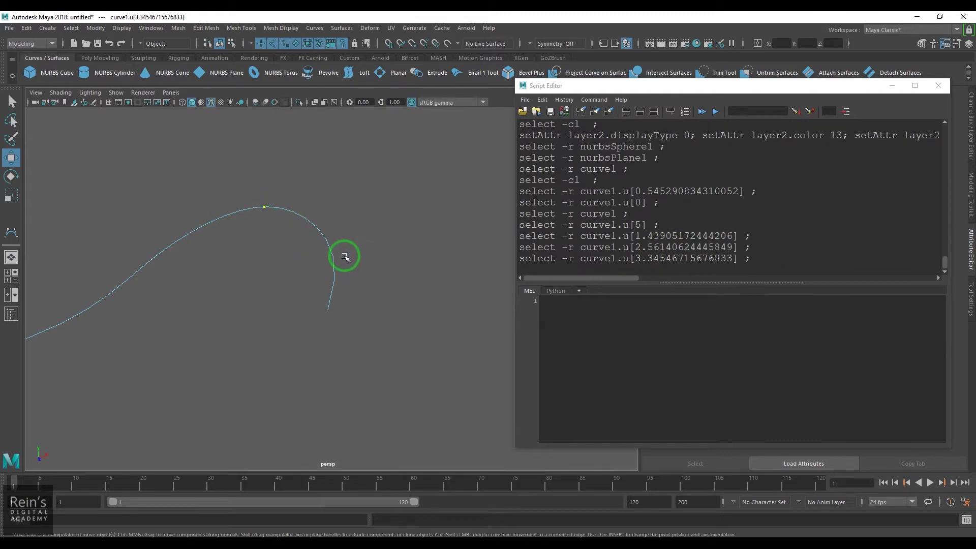
{"action": "left_click", "coordinate": [324, 236]}
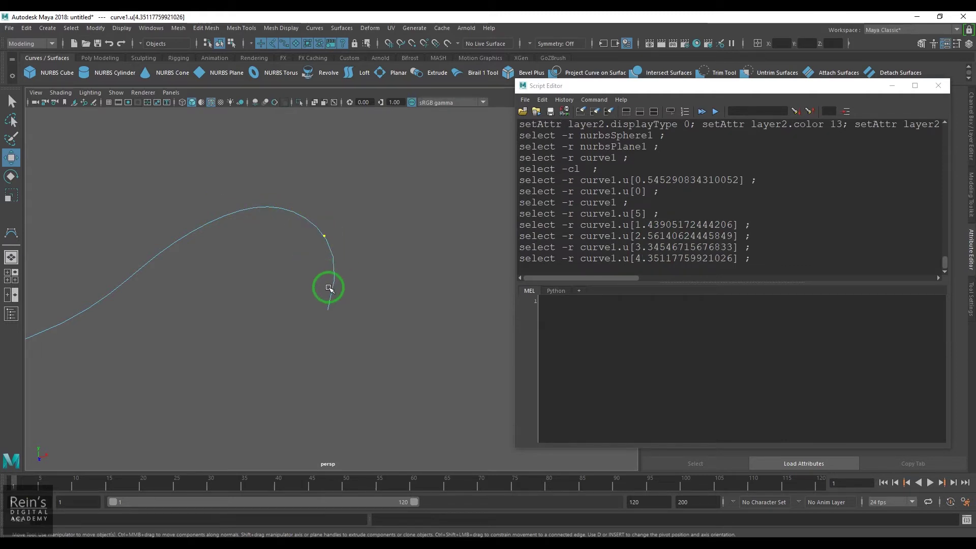
{"action": "left_click", "coordinate": [333, 280]}
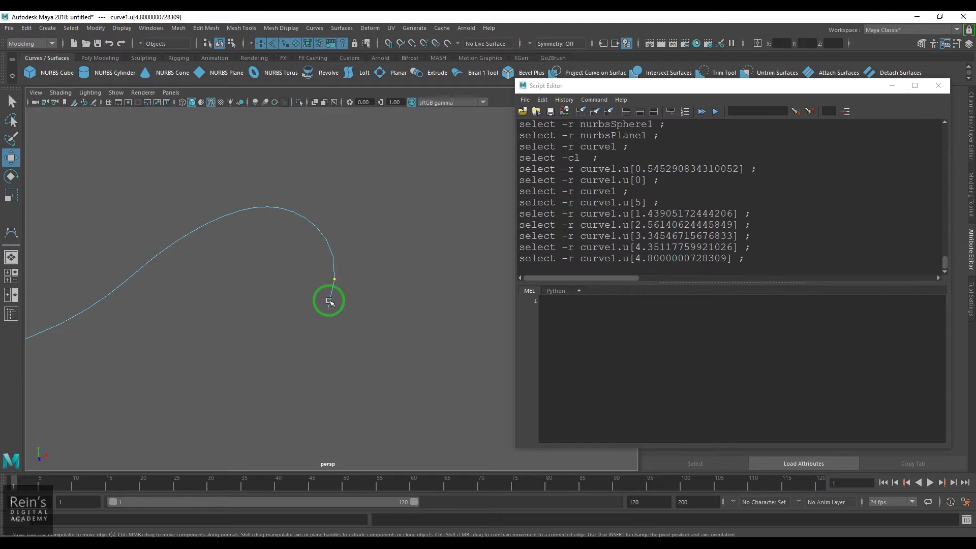
{"action": "left_click", "coordinate": [323, 331]}
- Select the entire curve as an object instead of its curve points
{"action": "right_click_drag", "start_coordinate": [323, 331], "coordinate": [253, 344], "text": "alt"}
{"action": "left_click_drag", "start_coordinate": [253, 343], "coordinate": [303, 329], "text": "alt"}
{"action": "right_click_drag", "start_coordinate": [301, 300], "coordinate": [358, 288]}
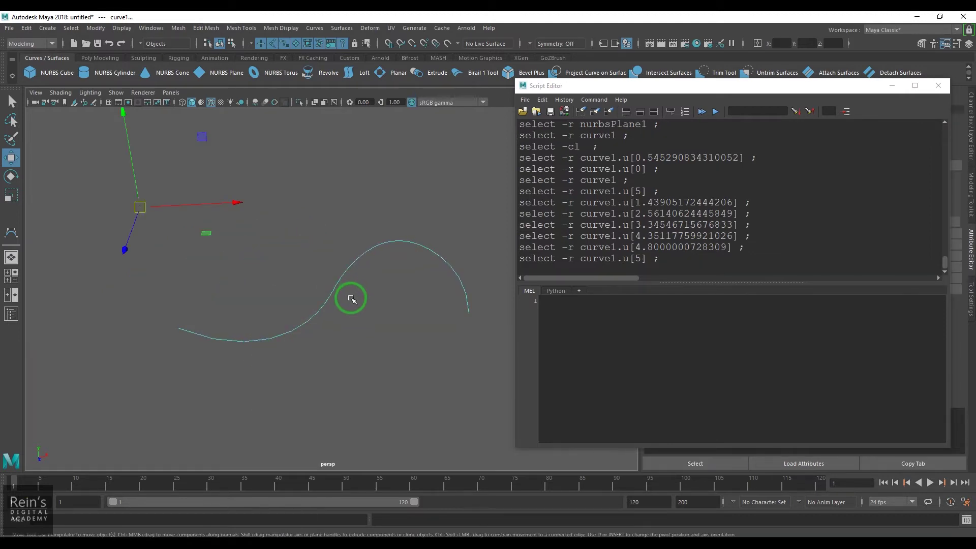
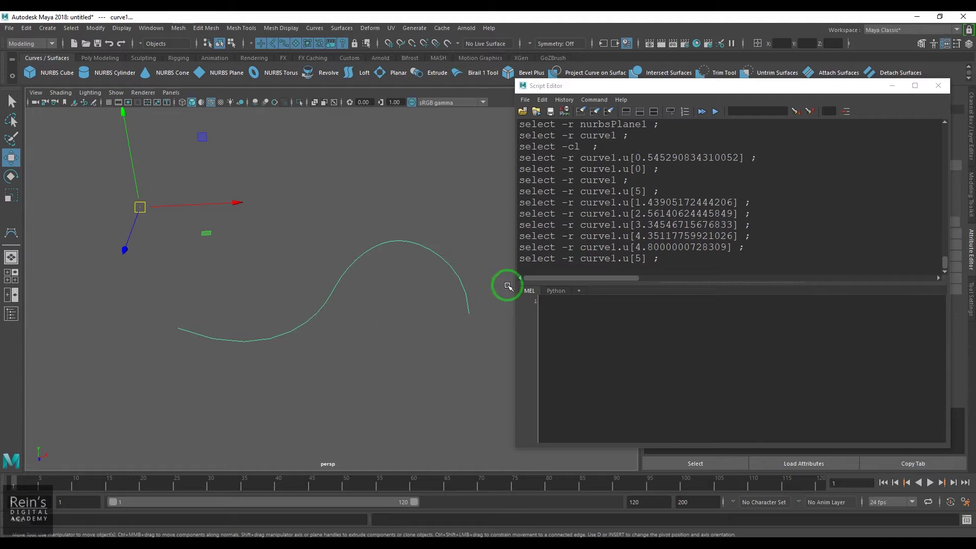
- Move the Script Editor out of the way, make layer2 visible in the Layer Editor and select the NURBS plane
{"action": "left_click", "coordinate": [821, 90]}
{"action": "left_click_drag", "start_coordinate": [820, 91], "coordinate": [744, 433]}
{"action": "left_click", "coordinate": [971, 144]}
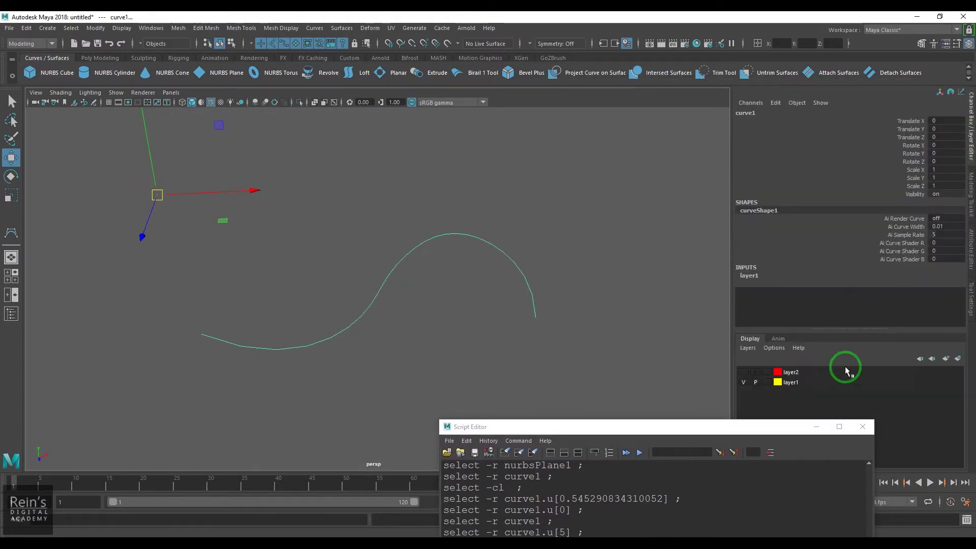
{"action": "left_click", "coordinate": [742, 372]}
{"action": "left_click", "coordinate": [270, 264]}
{"action": "left_click", "coordinate": [286, 205]}
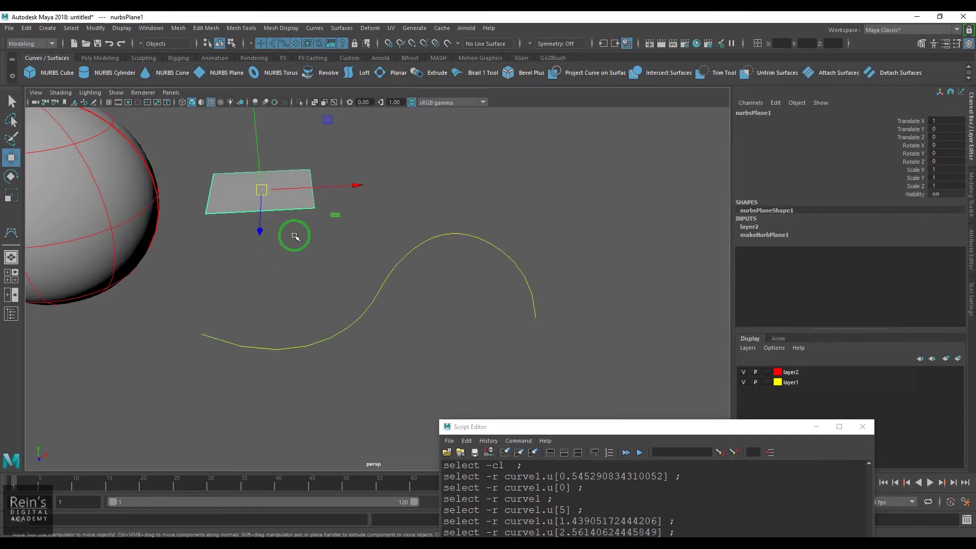
- Remove the display colour from layer2, save the layer settings and turn off wireframe on shaded in the viewport
{"action": "middle_click_drag", "start_coordinate": [292, 229], "coordinate": [405, 327], "text": "alt"}
{"action": "left_click_drag", "start_coordinate": [405, 327], "coordinate": [344, 329], "text": "alt"}
{"action": "key", "text": "a"}
{"action": "double_click", "coordinate": [779, 374]}
{"action": "left_click", "coordinate": [420, 179]}
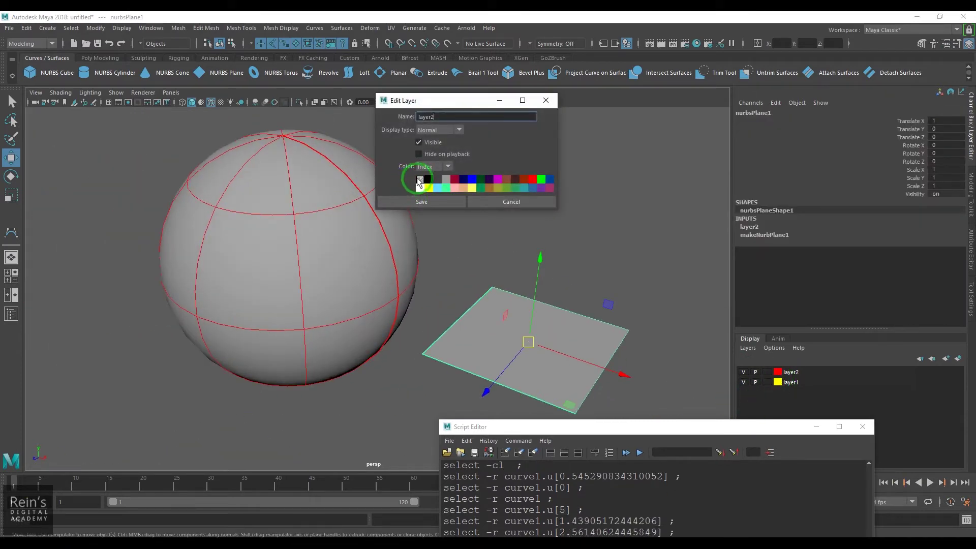
{"action": "left_click", "coordinate": [409, 202]}
{"action": "left_click", "coordinate": [428, 219]}
{"action": "left_click", "coordinate": [210, 103]}
- Select the NURBS plane, display its surface origins and switch to the Select tool
{"action": "middle_click_drag", "start_coordinate": [422, 275], "coordinate": [354, 244], "text": "alt"}
{"action": "right_click_drag", "start_coordinate": [354, 245], "coordinate": [433, 278], "text": "alt"}
{"action": "left_click", "coordinate": [434, 277]}
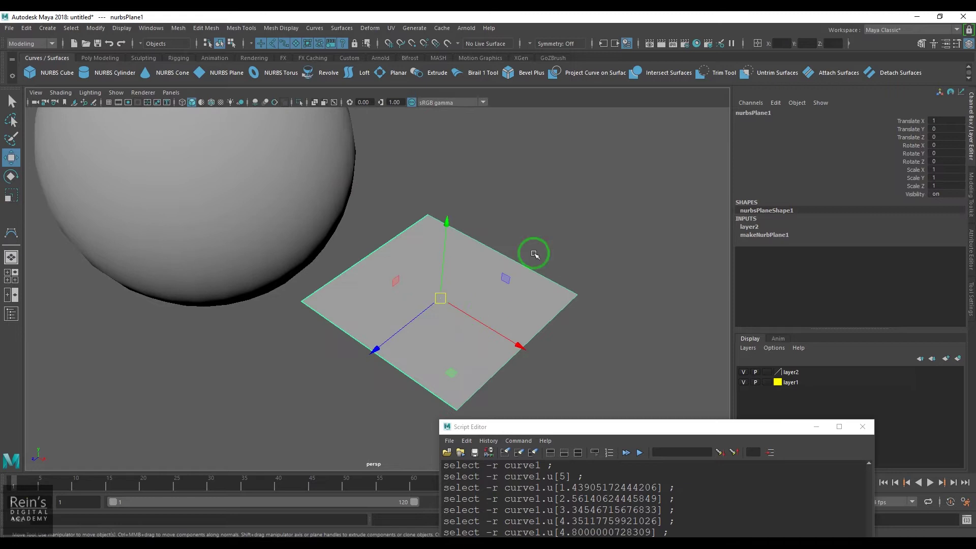
{"action": "left_click", "coordinate": [121, 28]}
{"action": "mouse_move", "coordinate": [201, 168]}
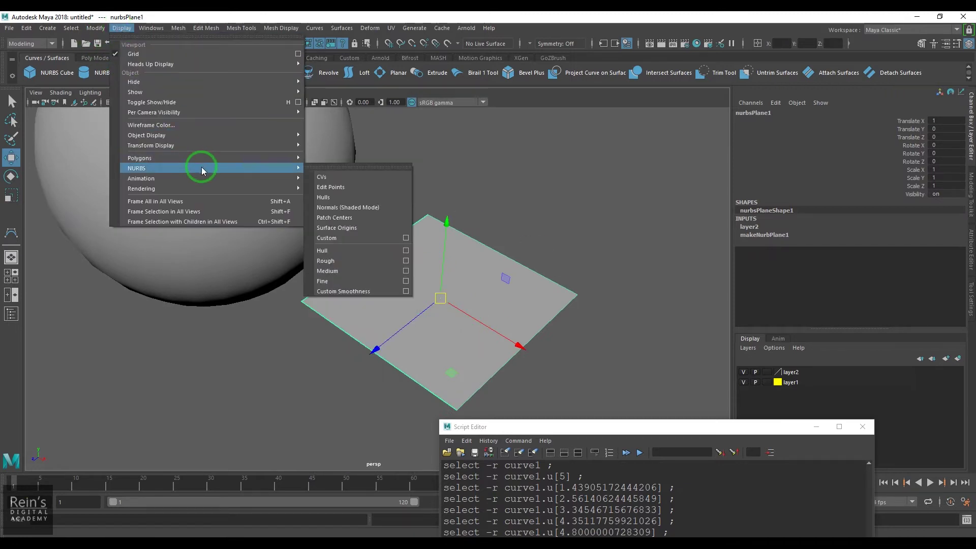
{"action": "left_click", "coordinate": [370, 228]}
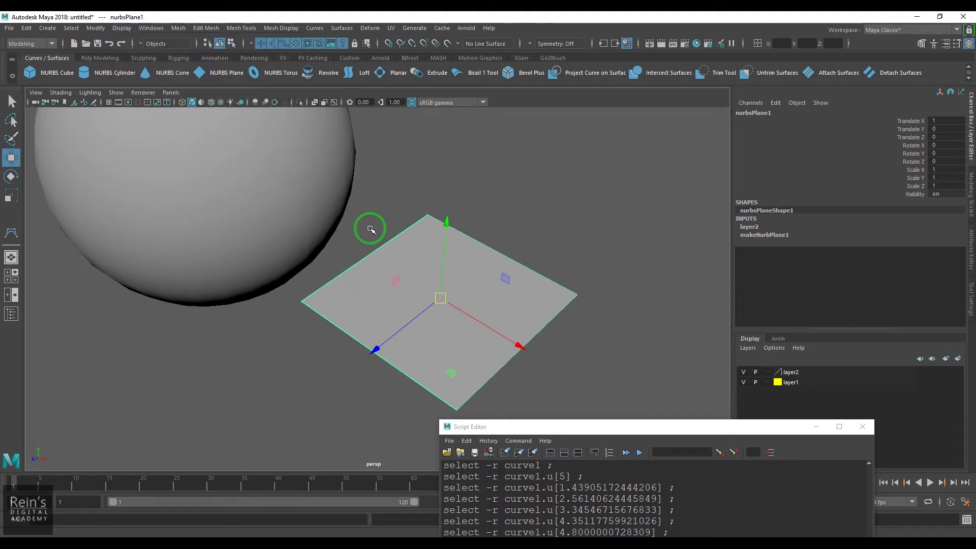
{"action": "key", "text": "q"}
- Examine the U, V and normal directions at the plane's surface origin from above and below, closing the Script Editor
{"action": "left_click_drag", "start_coordinate": [402, 305], "coordinate": [338, 331], "text": "alt"}
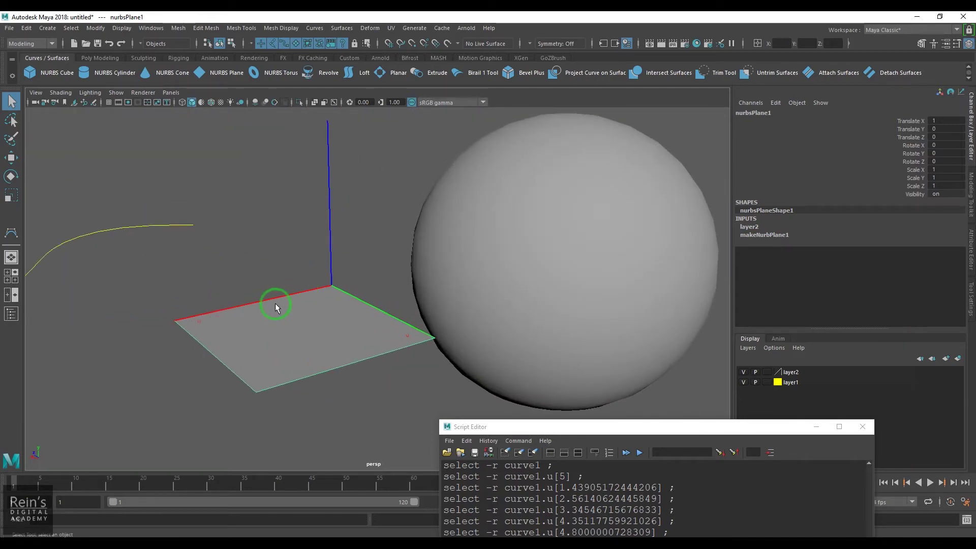
{"action": "left_click_drag", "start_coordinate": [363, 320], "coordinate": [319, 331], "text": "alt"}
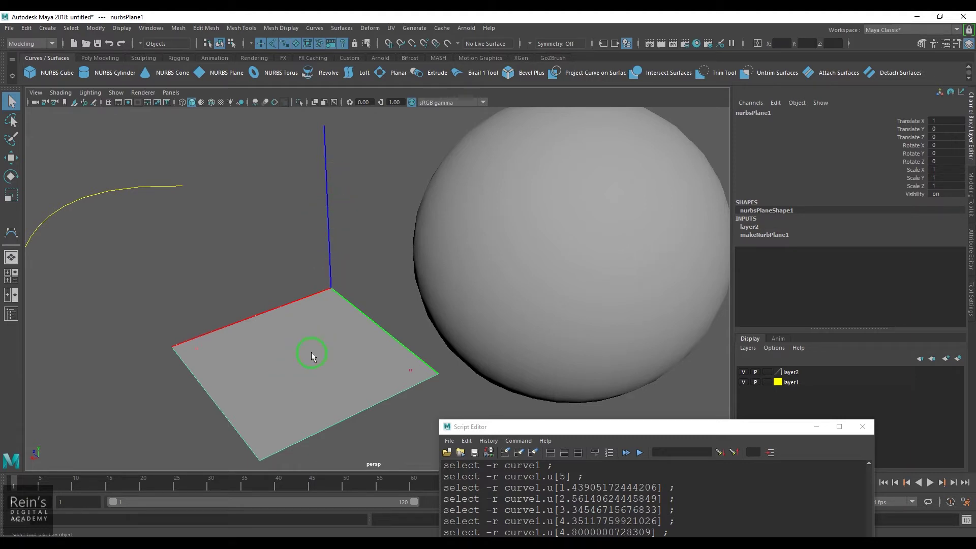
{"action": "left_click_drag", "start_coordinate": [302, 360], "coordinate": [279, 206], "text": "alt"}
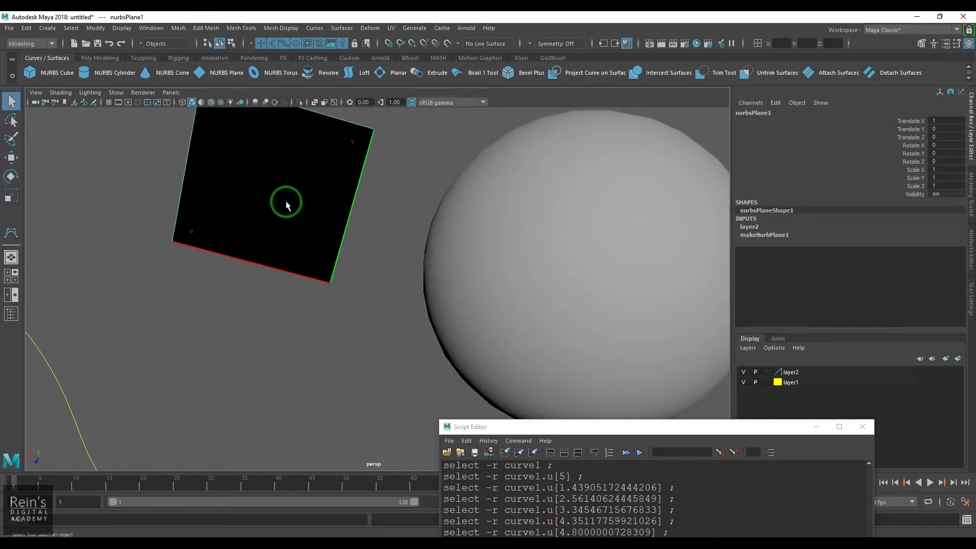
{"action": "left_click_drag", "start_coordinate": [305, 209], "coordinate": [277, 330], "text": "alt"}
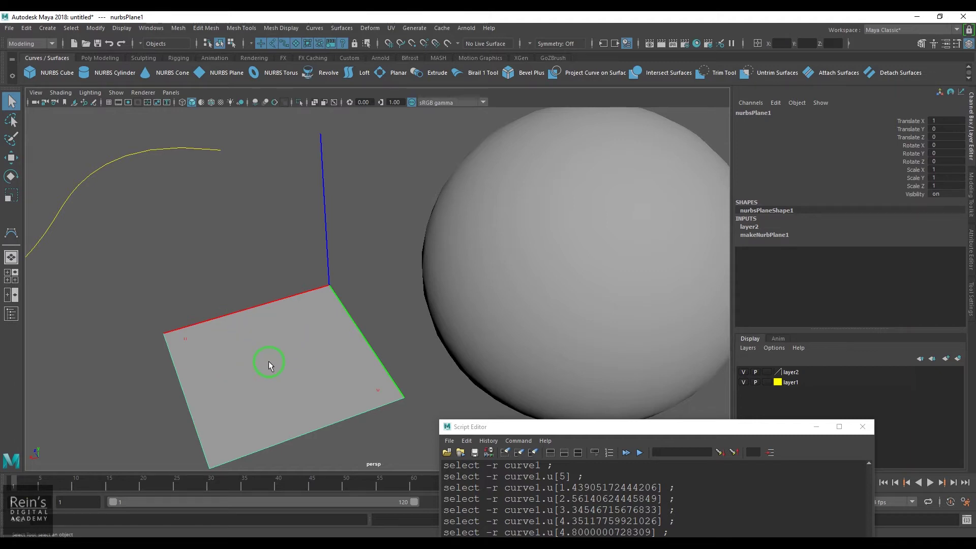
{"action": "left_click_drag", "start_coordinate": [279, 361], "coordinate": [322, 305], "text": "alt"}
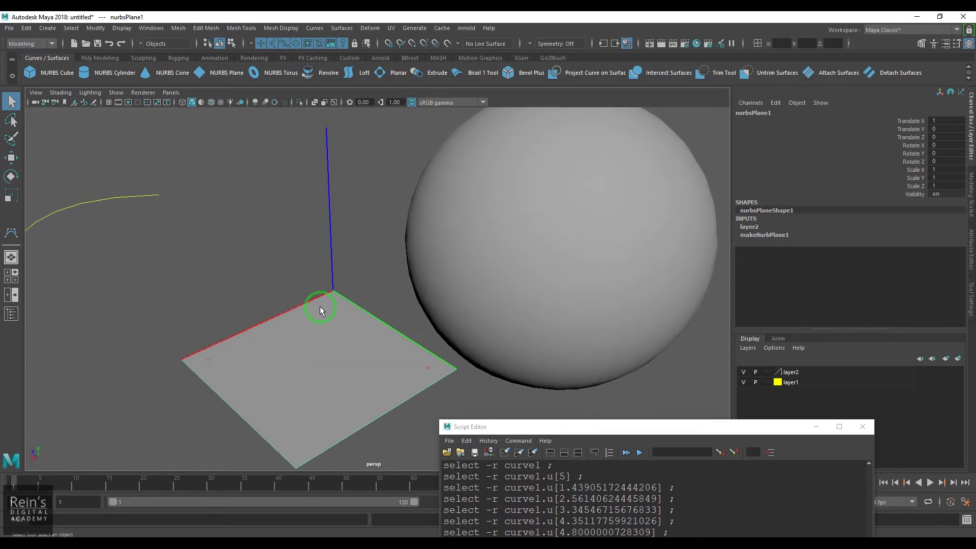
{"action": "left_click", "coordinate": [862, 427]}
{"action": "right_click_drag", "start_coordinate": [295, 290], "coordinate": [323, 291], "text": "alt"}
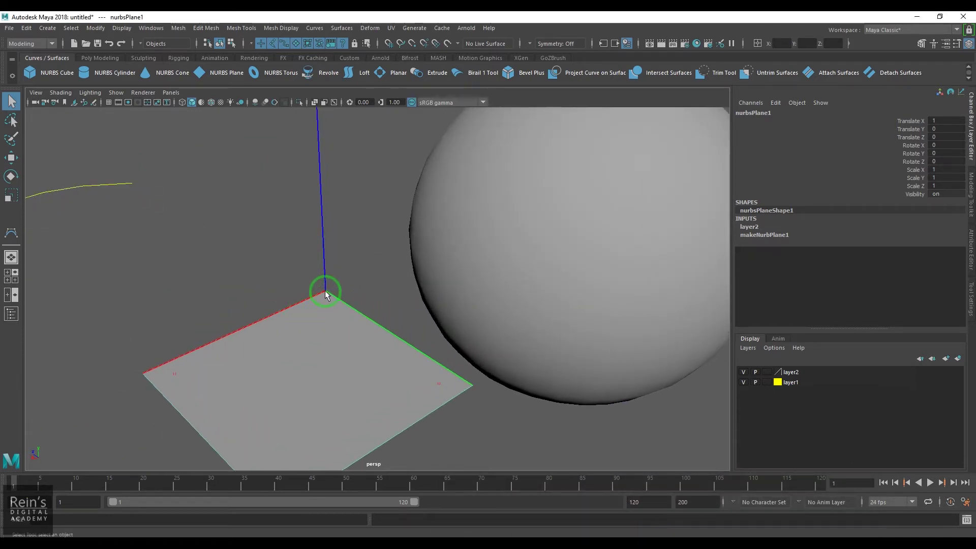
{"action": "left_click_drag", "start_coordinate": [311, 329], "coordinate": [322, 307], "text": "alt"}
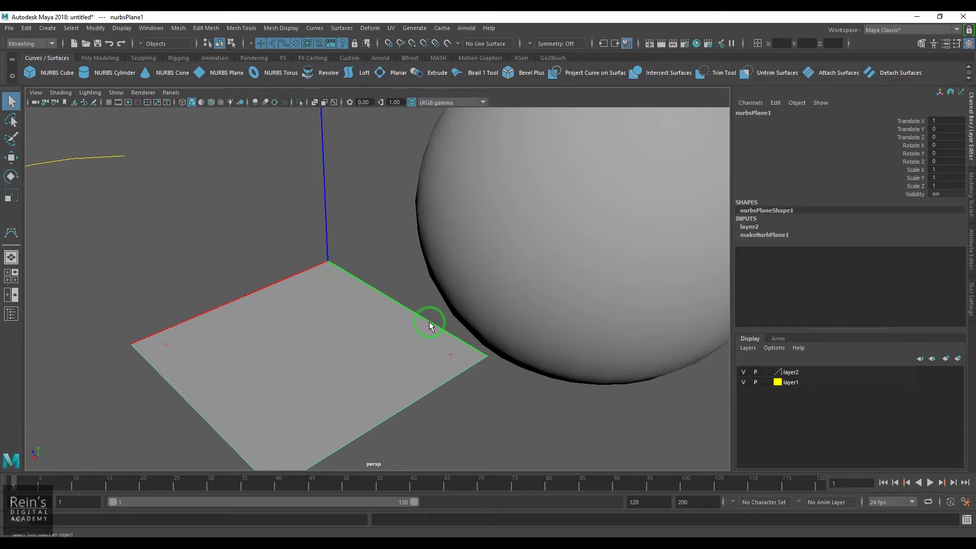
{"action": "left_click_drag", "start_coordinate": [400, 365], "coordinate": [383, 348], "text": "alt"}
- Switch the NURBS plane to Surface Point selection and pick a point on it near the surface origin in shaded display
{"action": "key", "text": "4"}
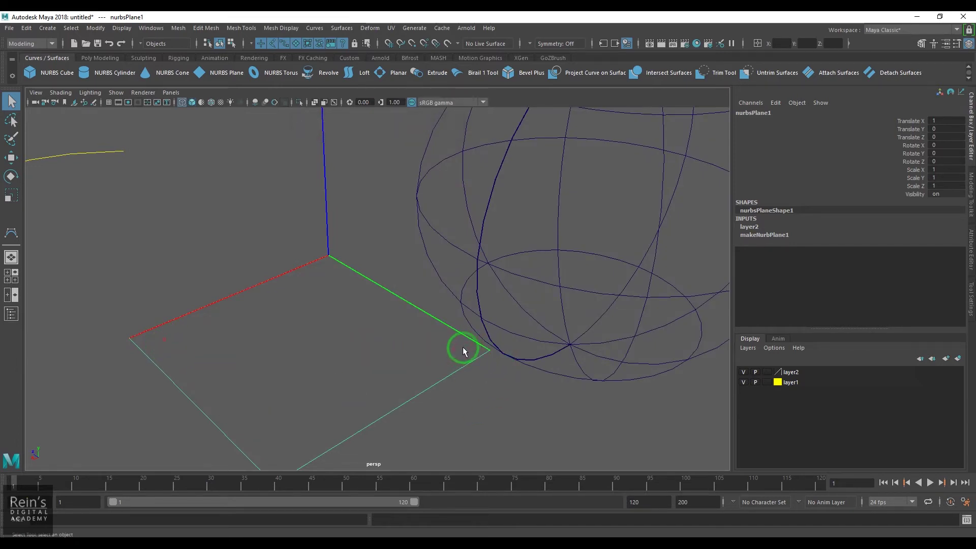
{"action": "left_click_drag", "start_coordinate": [370, 364], "coordinate": [412, 324], "text": "alt"}
{"action": "right_click", "coordinate": [412, 324]}
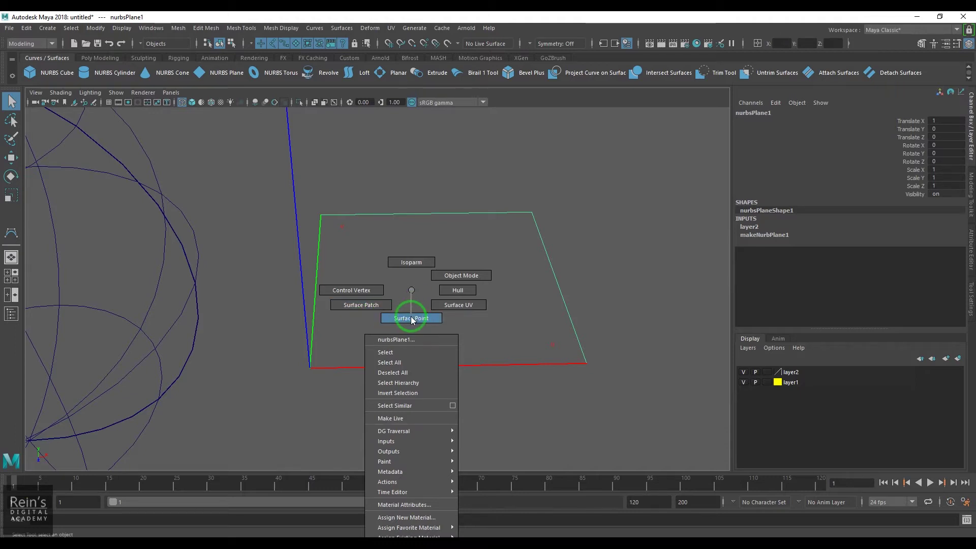
{"action": "left_click", "coordinate": [412, 319]}
{"action": "key", "text": "5"}
{"action": "left_click", "coordinate": [393, 328]}
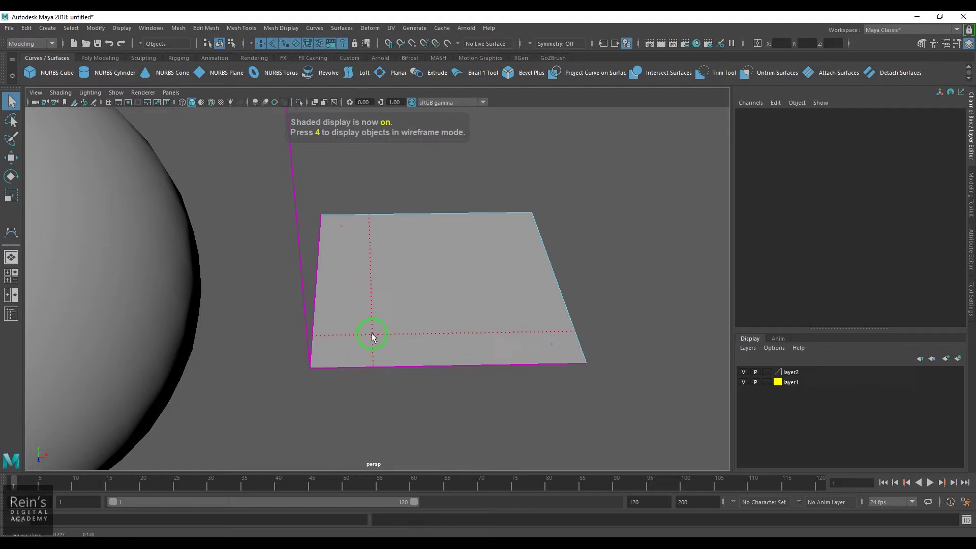
{"action": "left_click", "coordinate": [373, 337]}
{"action": "left_click_drag", "start_coordinate": [373, 360], "coordinate": [383, 403], "text": "alt"}
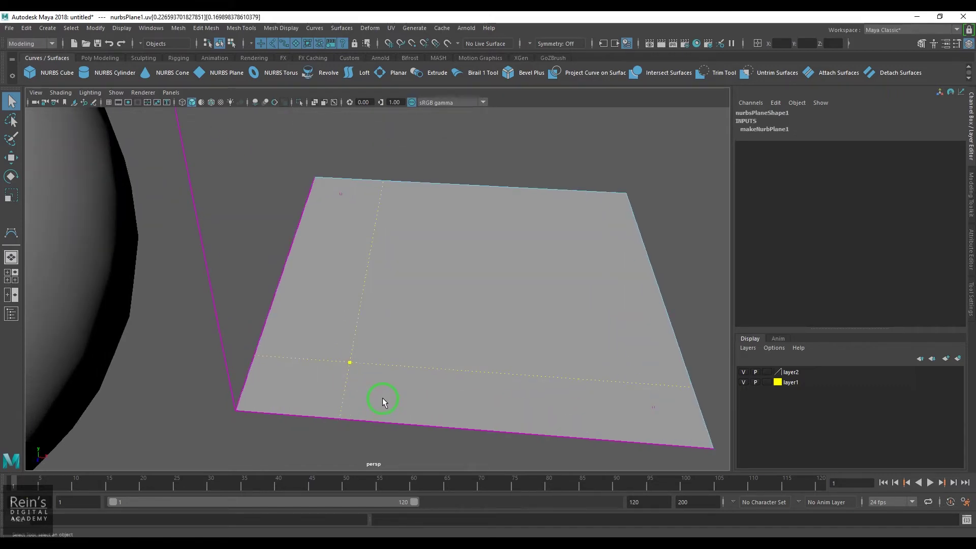
- Reopen the Script Editor, enlarge the history text and examine the u and v values logged for the picked surface point
{"action": "left_click", "coordinate": [967, 520]}
{"action": "left_click_drag", "start_coordinate": [609, 432], "coordinate": [636, 146]}
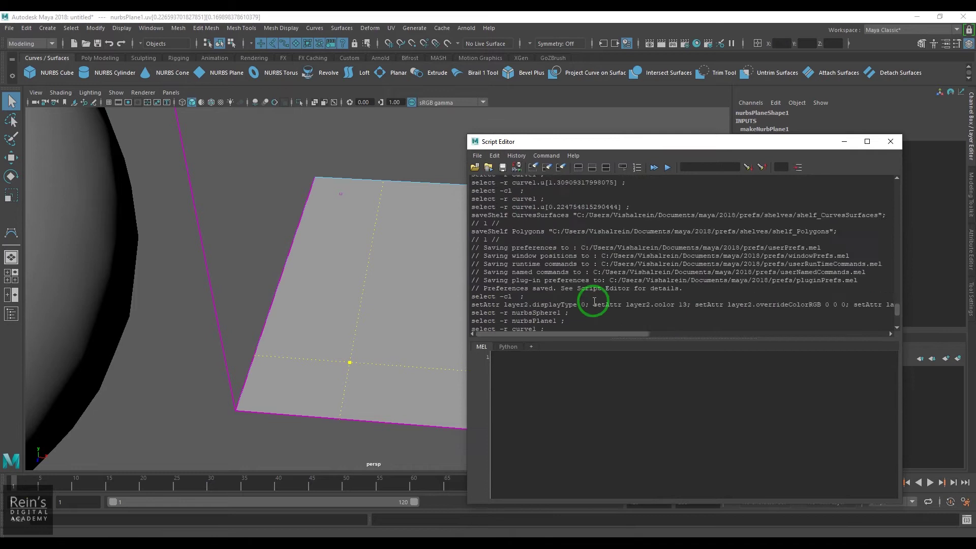
{"action": "scroll", "coordinate": [594, 305], "scroll_direction": "up", "scroll_amount": 3, "text": "ctrl"}
{"action": "left_click_drag", "start_coordinate": [897, 284], "coordinate": [898, 336]}
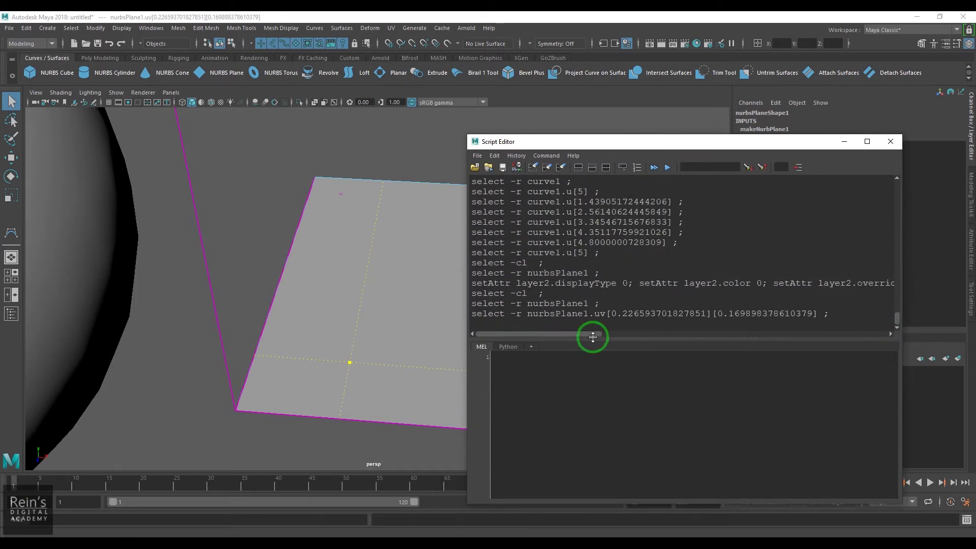
{"action": "left_click_drag", "start_coordinate": [612, 312], "coordinate": [706, 314]}
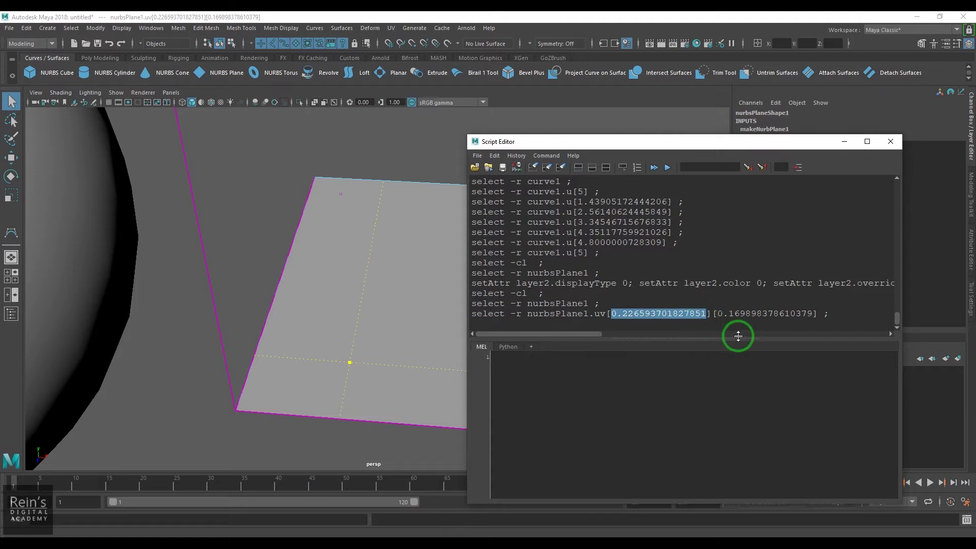
{"action": "left_click", "coordinate": [720, 313]}
{"action": "left_click_drag", "start_coordinate": [720, 314], "coordinate": [793, 318]}
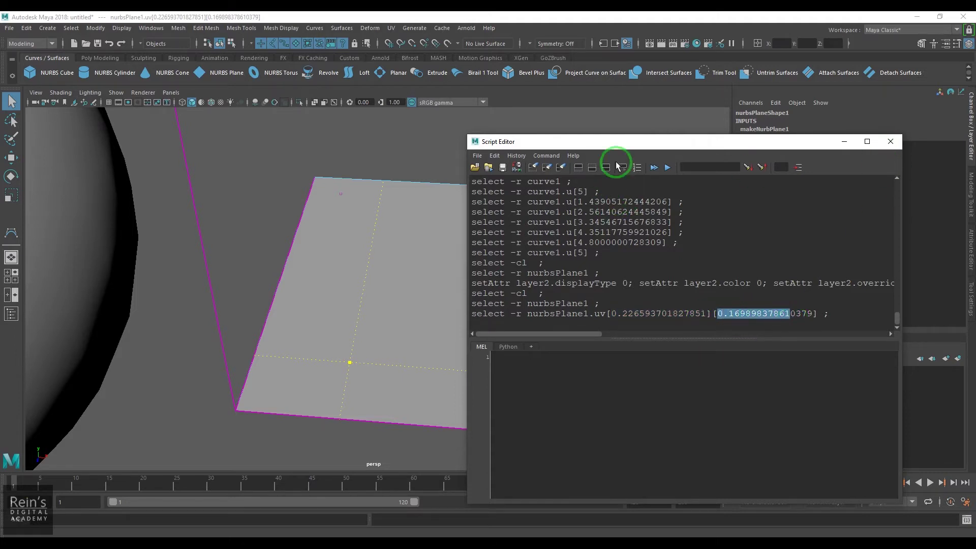
- Pick a surface point closer to the origin and the origin corner itself, uv [0][0], checking the logged values
{"action": "left_click_drag", "start_coordinate": [634, 143], "coordinate": [700, 102]}
{"action": "left_click", "coordinate": [323, 376]}
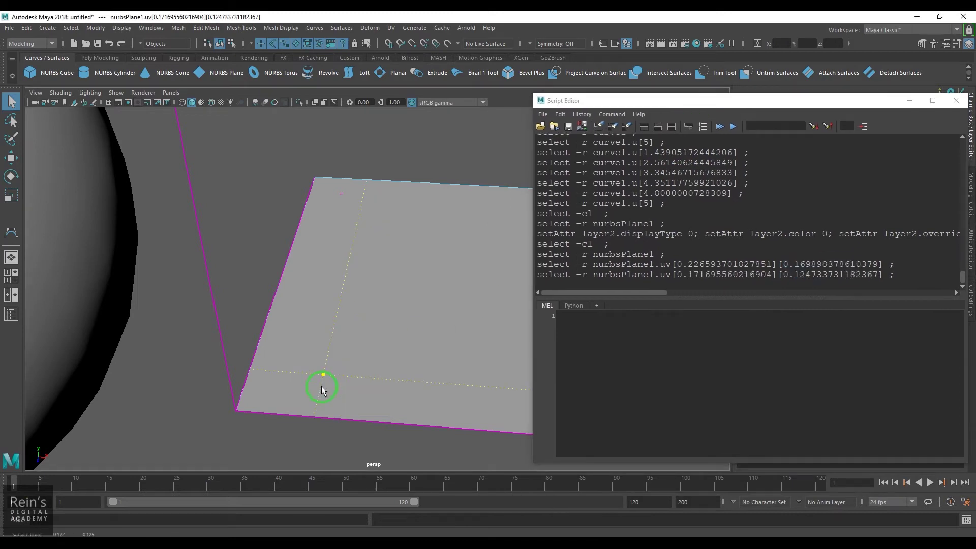
{"action": "left_click", "coordinate": [234, 413]}
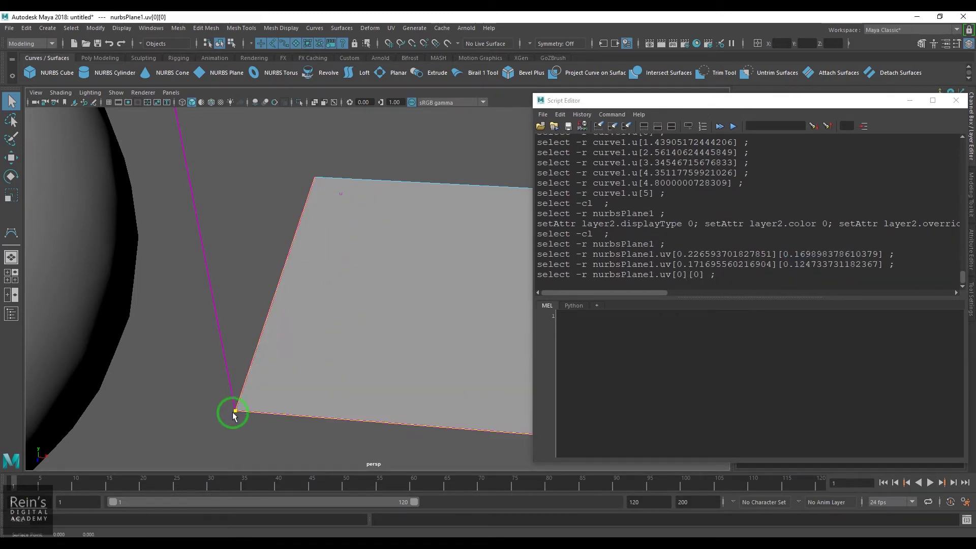
{"action": "left_click_drag", "start_coordinate": [672, 275], "coordinate": [701, 274]}
- Pick the corner at the far end of the plane's U edge, uv [1][0], and check its logged u value
{"action": "left_click_drag", "start_coordinate": [432, 337], "coordinate": [282, 336], "text": "alt"}
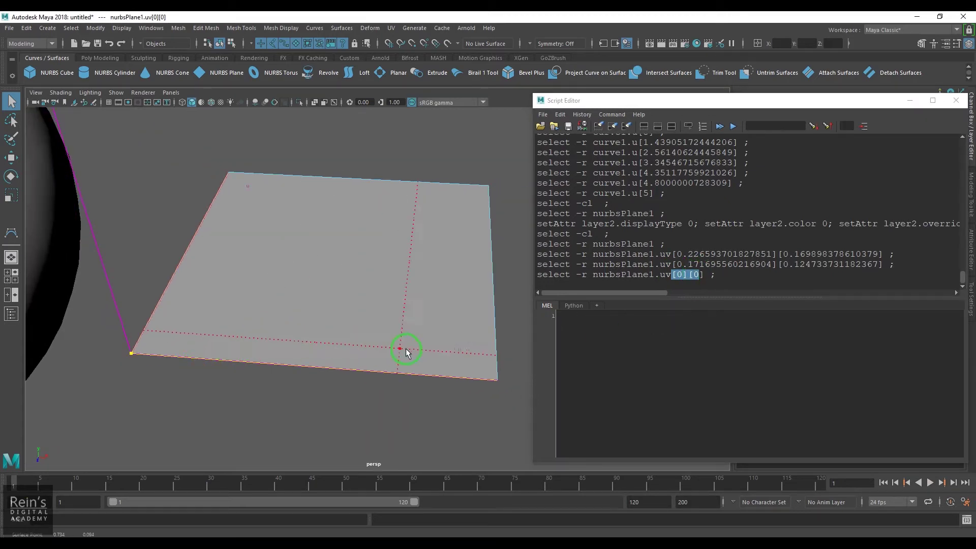
{"action": "left_click", "coordinate": [497, 381]}
{"action": "right_click_drag", "start_coordinate": [242, 318], "coordinate": [305, 265]}
{"action": "left_click", "coordinate": [148, 403]}
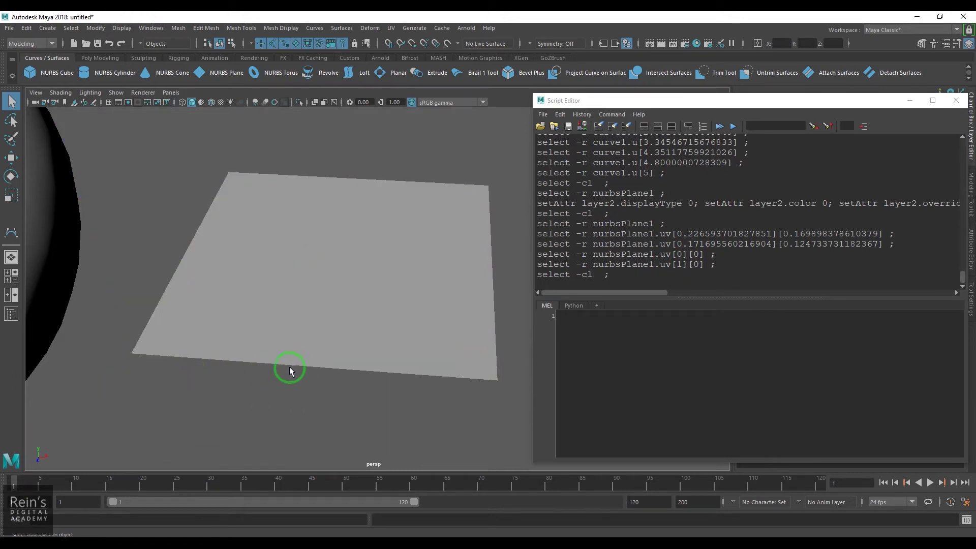
{"action": "left_click", "coordinate": [329, 291]}
{"action": "right_click_drag", "start_coordinate": [341, 270], "coordinate": [342, 294]}
{"action": "left_click", "coordinate": [505, 385]}
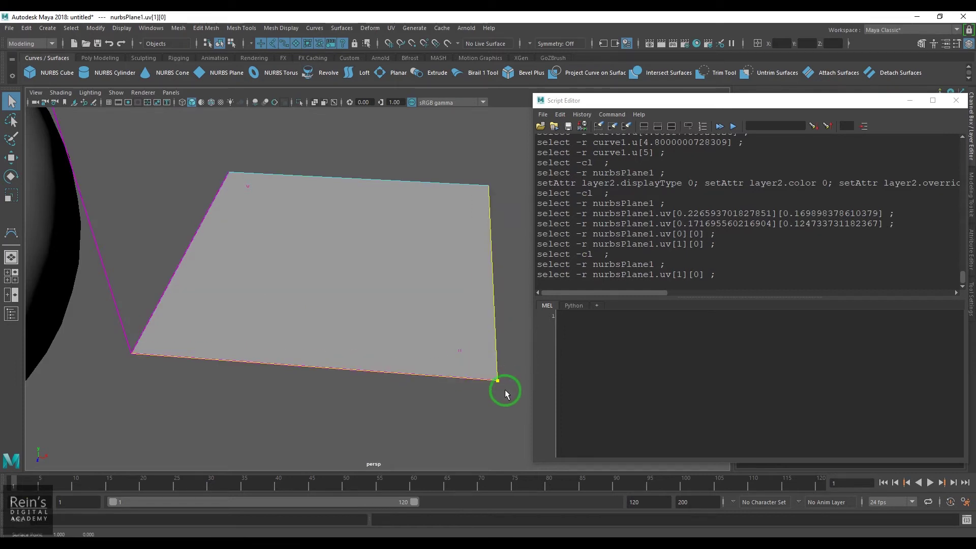
{"action": "left_click_drag", "start_coordinate": [672, 278], "coordinate": [684, 279]}
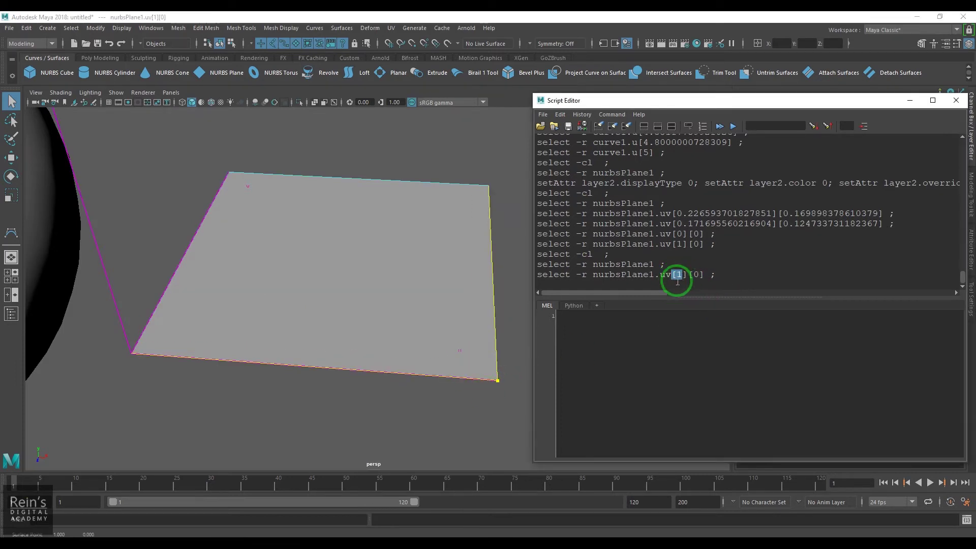
- Pick the plane's remaining two corners, uv [1][1] and [0][1], and compare their logged coordinates
{"action": "left_click_drag", "start_coordinate": [435, 326], "coordinate": [356, 409], "text": "alt"}
{"action": "mouse_move", "coordinate": [481, 334]}
{"action": "left_mouse_down", "text": "alt"}
{"action": "mouse_move", "coordinate": [354, 319]}
{"action": "mouse_move", "coordinate": [305, 331]}
{"action": "mouse_move", "coordinate": [442, 322]}
{"action": "mouse_move", "coordinate": [463, 341]}
{"action": "left_mouse_up", "text": "alt"}
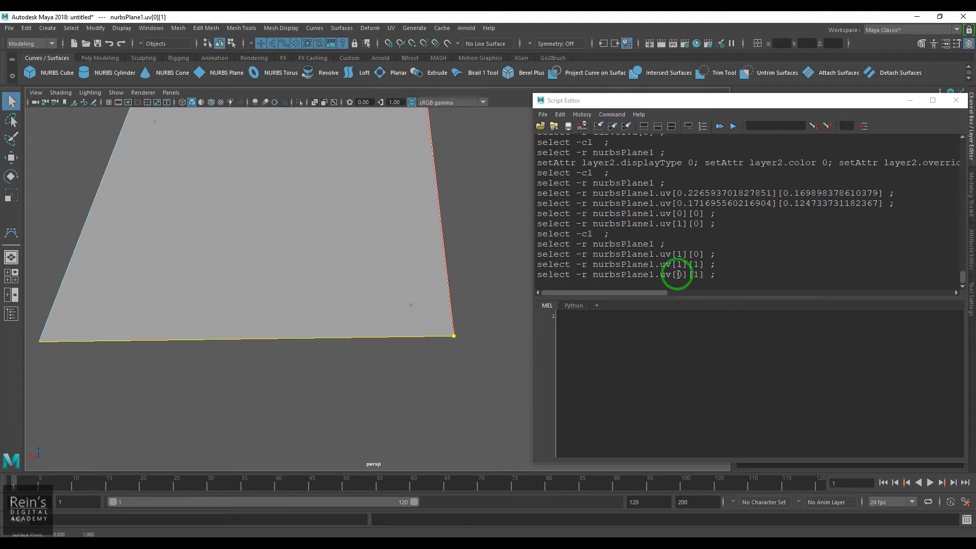
{"action": "mouse_move", "coordinate": [410, 303]}
{"action": "left_mouse_down", "text": "alt"}
{"action": "mouse_move", "coordinate": [360, 316]}
{"action": "mouse_move", "coordinate": [373, 361]}
{"action": "mouse_move", "coordinate": [411, 321]}
{"action": "left_mouse_up", "text": "alt"}
{"action": "right_click_drag", "start_coordinate": [413, 320], "coordinate": [453, 250]}
- Clear the surface point selection, reselect the whole NURBS plane and review its U and V edges from the origin corner
{"action": "left_click", "coordinate": [487, 341]}
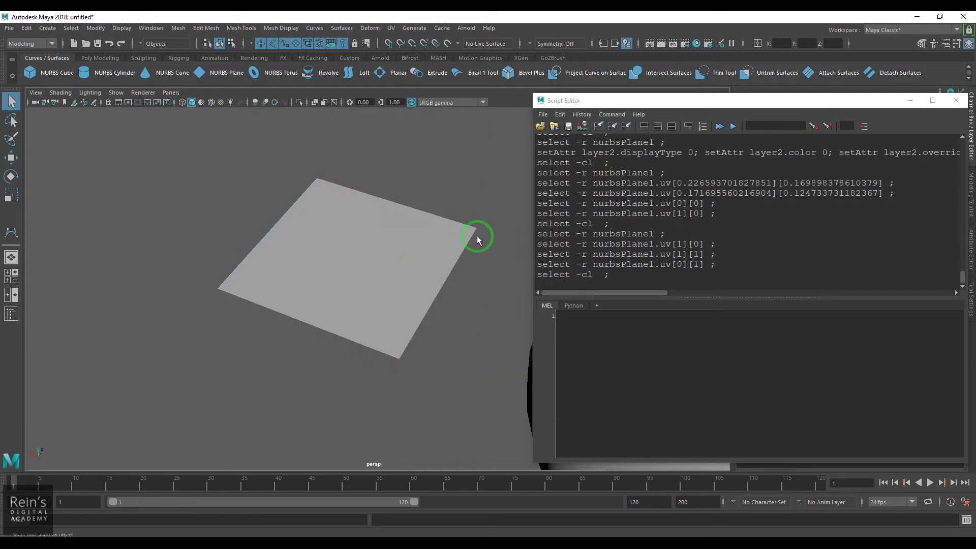
{"action": "left_click", "coordinate": [474, 240]}
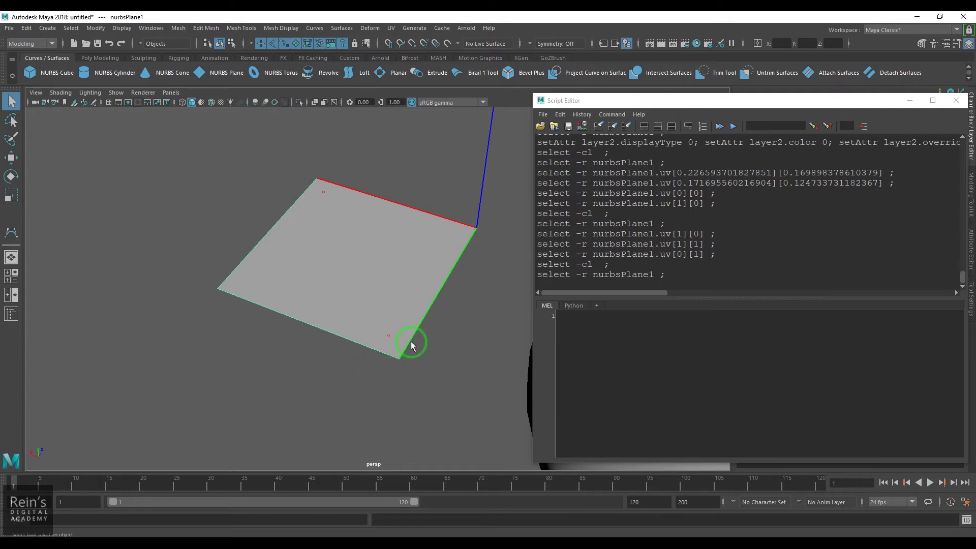
{"action": "left_click_drag", "start_coordinate": [421, 313], "coordinate": [370, 239], "text": "alt"}
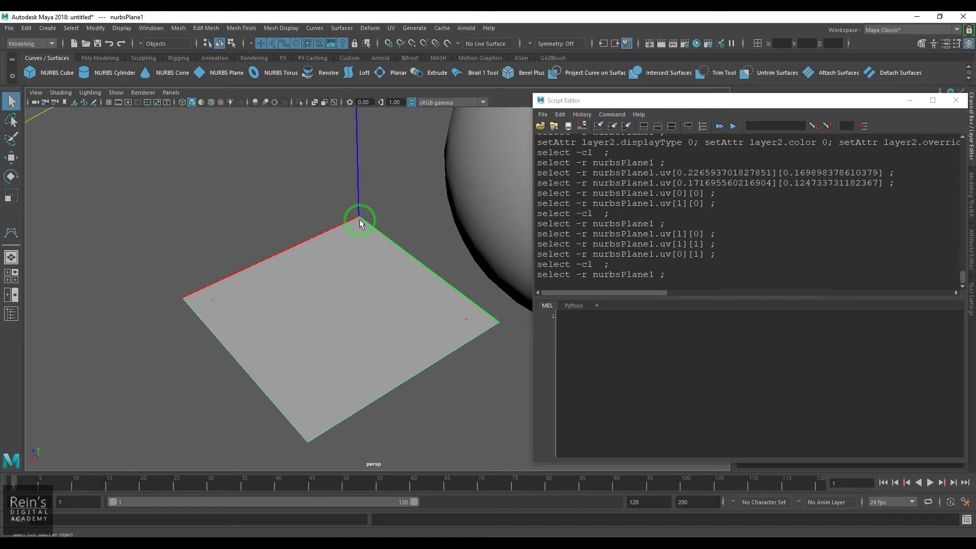
- Pick a surface point near the middle of the plane and compare its logged u and v values
{"action": "right_click_drag", "start_coordinate": [344, 268], "coordinate": [341, 330]}
{"action": "left_click", "coordinate": [333, 331]}
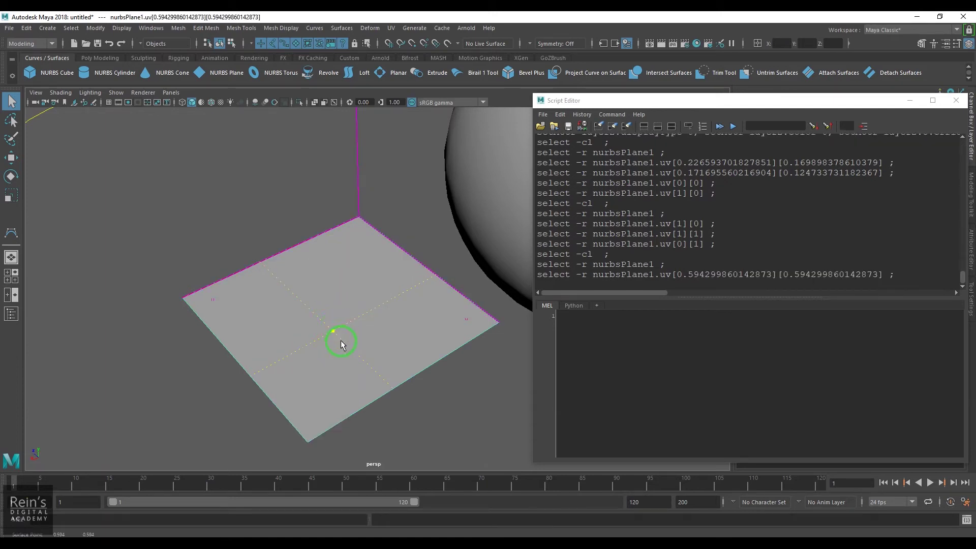
{"action": "left_click_drag", "start_coordinate": [688, 276], "coordinate": [705, 275]}
{"action": "left_click", "coordinate": [801, 273]}
{"action": "left_click_drag", "start_coordinate": [801, 273], "coordinate": [811, 274]}
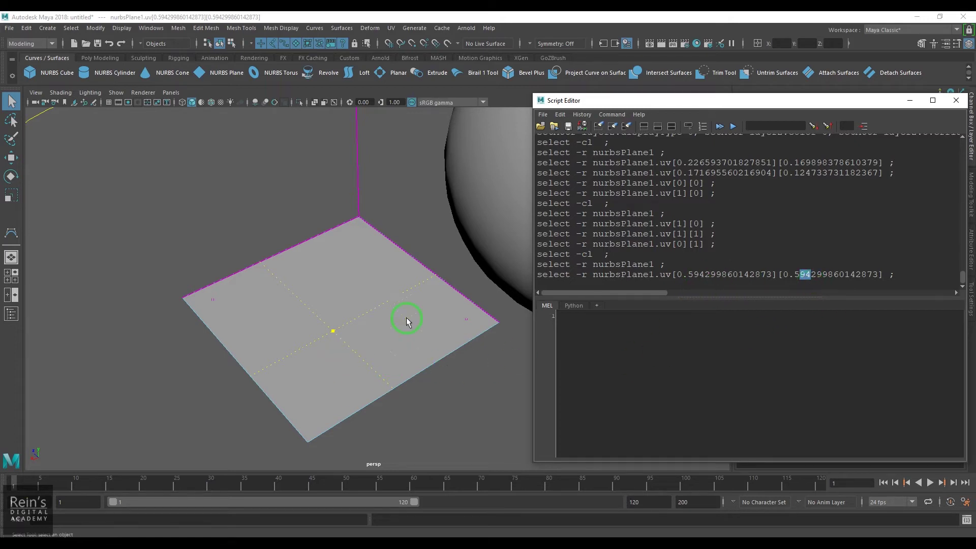
- Pick one surface point near the far V end and another near the corner opposite the origin, comparing their logged uv values
{"action": "left_click", "coordinate": [415, 330]}
{"action": "left_click_drag", "start_coordinate": [709, 273], "coordinate": [722, 274]}
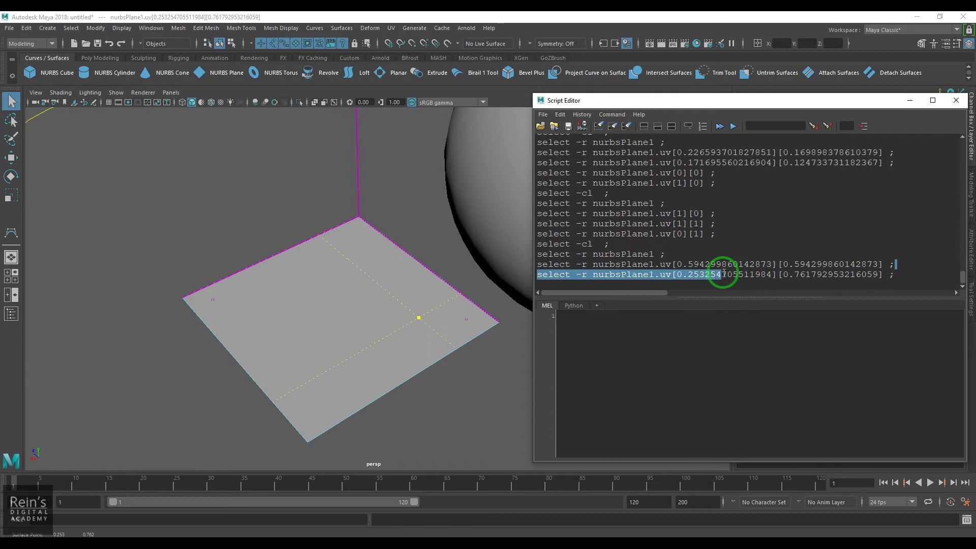
{"action": "left_click_drag", "start_coordinate": [806, 275], "coordinate": [817, 275]}
{"action": "left_click_drag", "start_coordinate": [336, 360], "coordinate": [324, 371]}
{"action": "left_click_drag", "start_coordinate": [688, 255], "coordinate": [705, 253]}
{"action": "left_click_drag", "start_coordinate": [823, 254], "coordinate": [849, 254]}
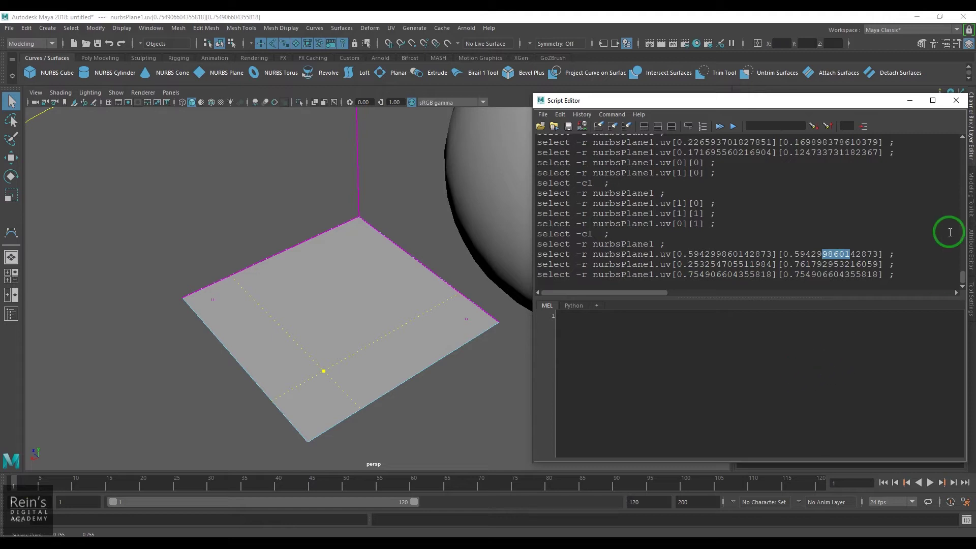
- Close the Script Editor, reselect the whole NURBS plane and display its shape attributes
{"action": "left_click_drag", "start_coordinate": [882, 102], "coordinate": [817, 138]}
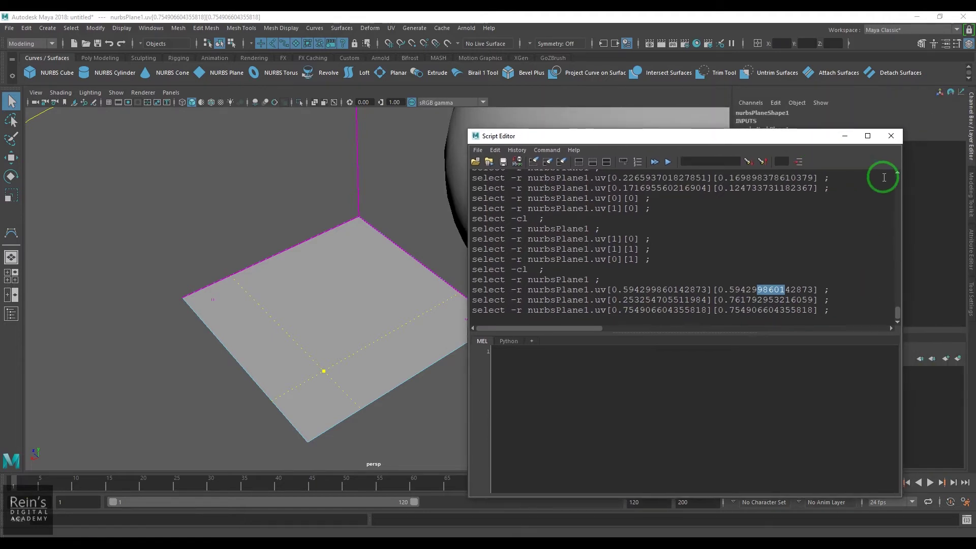
{"action": "left_click", "coordinate": [893, 137]}
{"action": "right_click_drag", "start_coordinate": [393, 286], "coordinate": [427, 265]}
{"action": "left_click", "coordinate": [540, 360]}
{"action": "scroll", "coordinate": [397, 339], "scroll_direction": "down", "scroll_amount": 4}
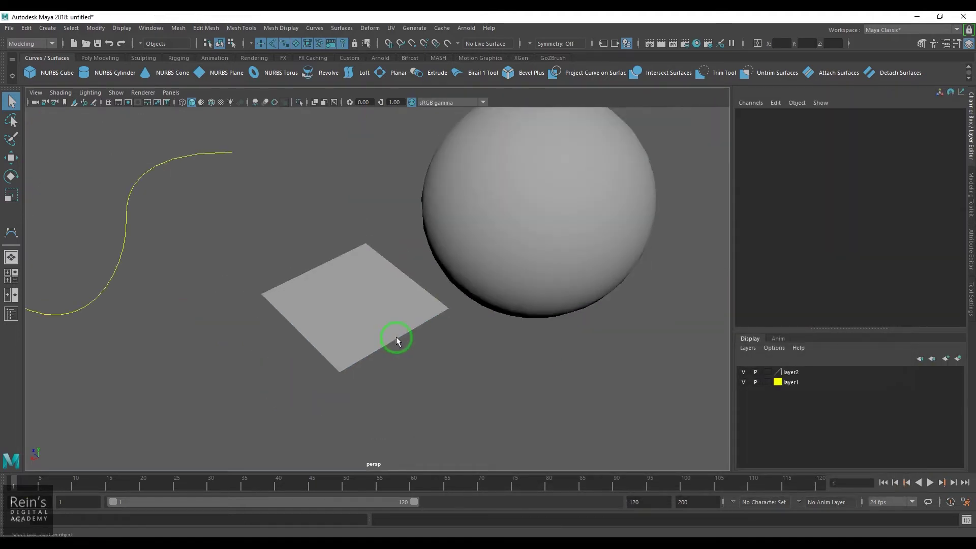
{"action": "left_click", "coordinate": [397, 340]}
{"action": "left_click", "coordinate": [970, 247]}
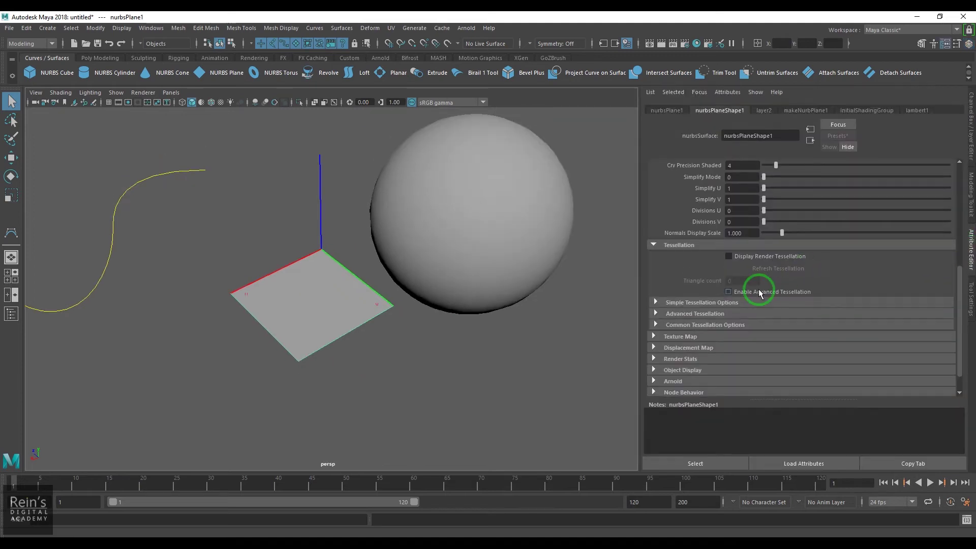
- Examine the NURBS plane's Min Max Range values in U and V in its surface history
{"action": "scroll", "coordinate": [726, 227], "scroll_direction": "up", "scroll_amount": 5}
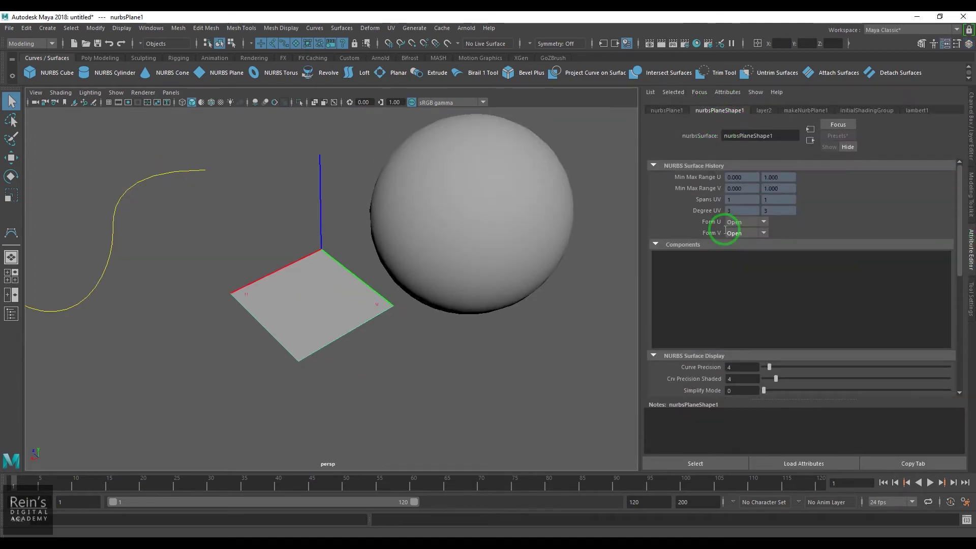
{"action": "left_click_drag", "start_coordinate": [739, 181], "coordinate": [693, 186]}
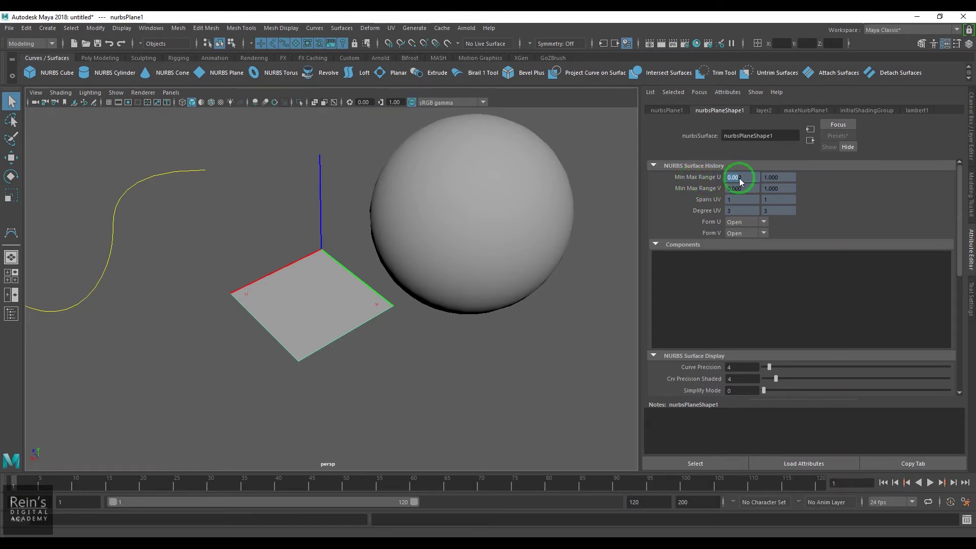
{"action": "left_click_drag", "start_coordinate": [796, 178], "coordinate": [768, 183]}
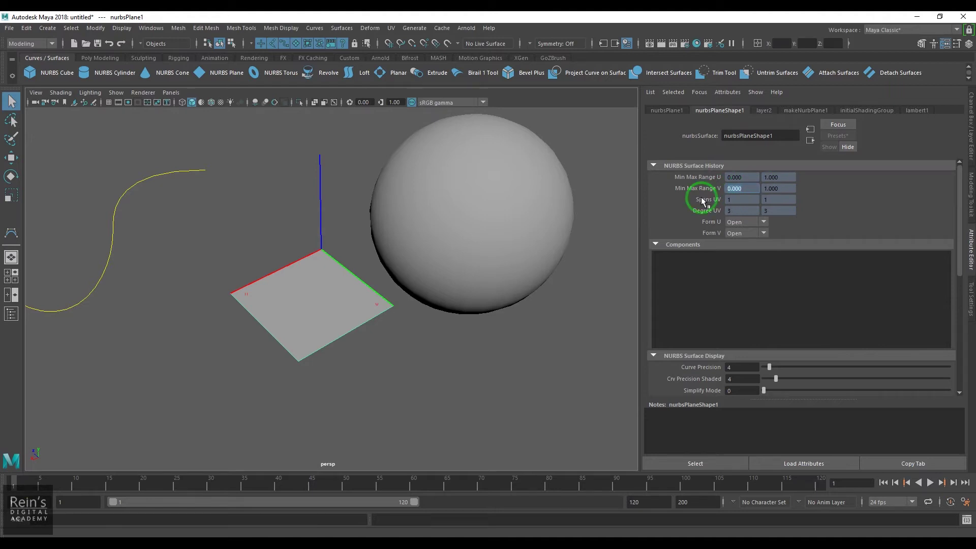
{"action": "left_click", "coordinate": [747, 190]}
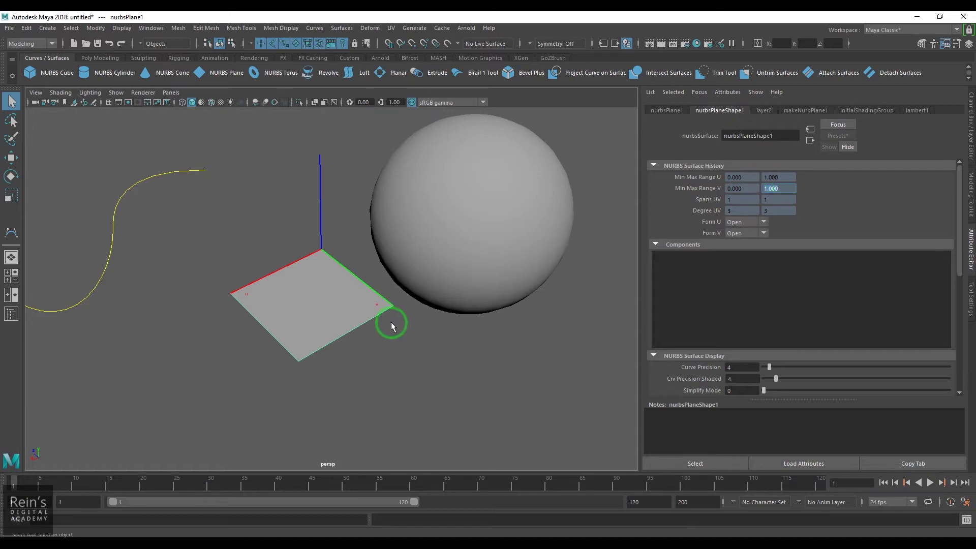
- Select the S-shaped NURBS curve and check its Min Max Value in the curve history
{"action": "middle_click_drag", "start_coordinate": [236, 313], "coordinate": [512, 304], "text": "alt"}
{"action": "scroll", "coordinate": [405, 347], "scroll_direction": "up", "scroll_amount": 3}
{"action": "left_click", "coordinate": [306, 311]}
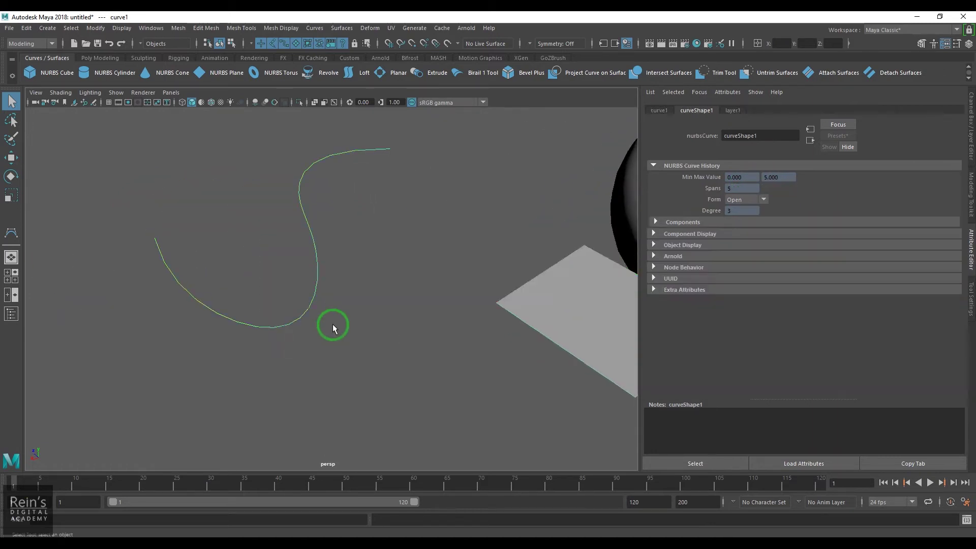
{"action": "middle_click_drag", "start_coordinate": [333, 332], "coordinate": [470, 352], "text": "alt"}
{"action": "scroll", "coordinate": [395, 352], "scroll_direction": "up", "scroll_amount": 3}
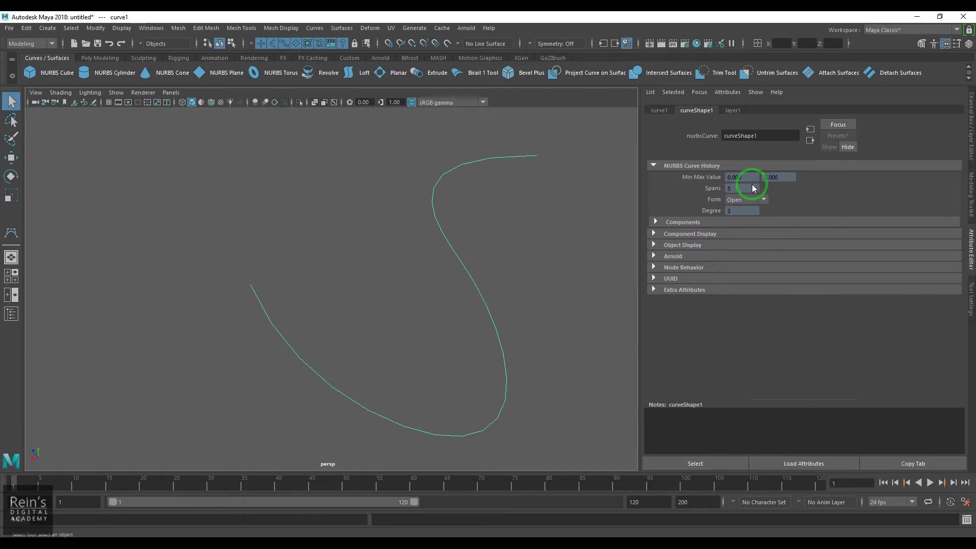
{"action": "double_click", "coordinate": [735, 178]}
{"action": "double_click", "coordinate": [786, 179]}
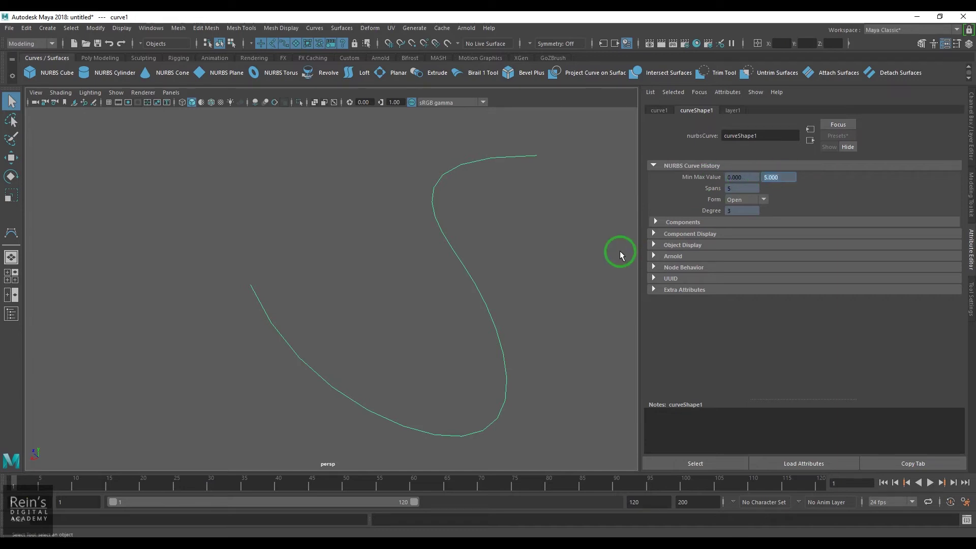
- Reset the Rebuild Curve options and enable keeping NumSpans, leaving the curve's history values uncovered
{"action": "left_click", "coordinate": [315, 30]}
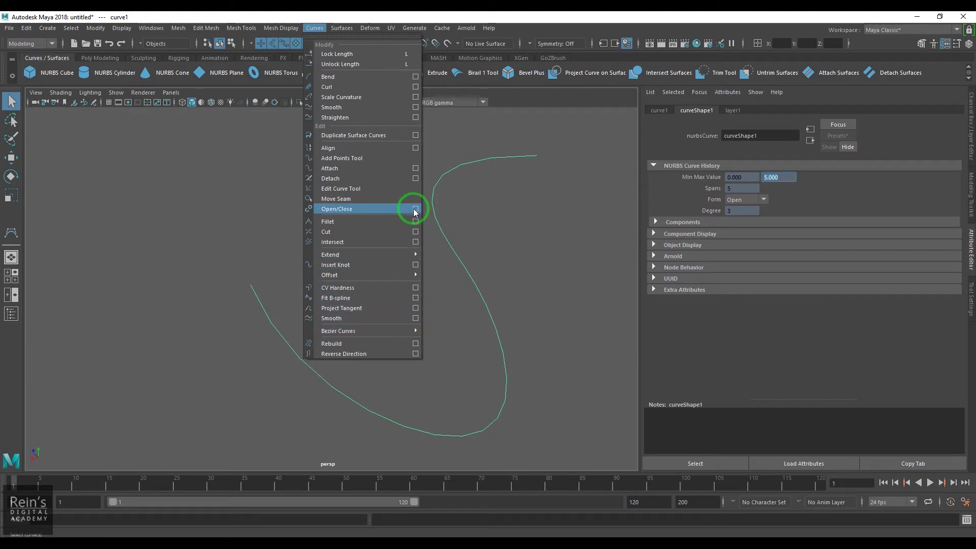
{"action": "left_click", "coordinate": [416, 344]}
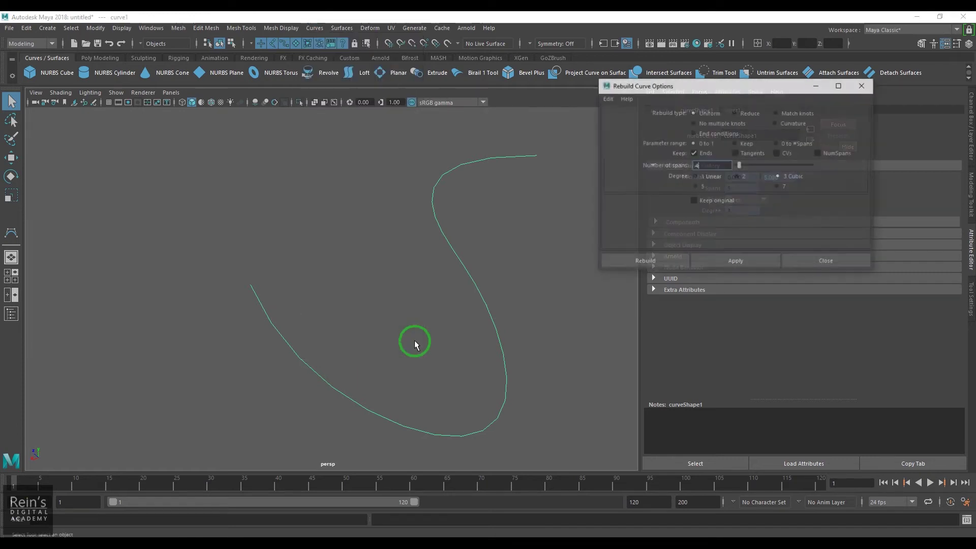
{"action": "left_click", "coordinate": [607, 99]}
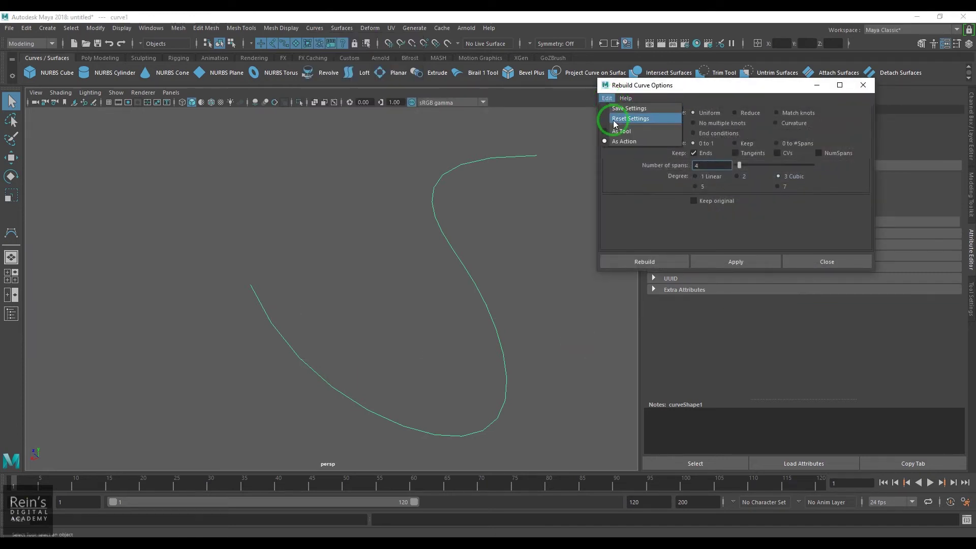
{"action": "left_click", "coordinate": [621, 118]}
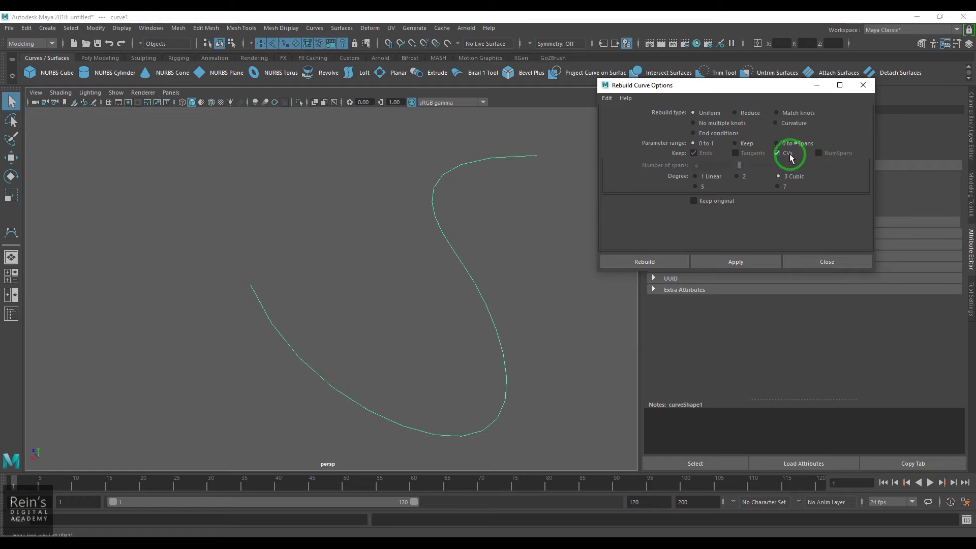
{"action": "left_click", "coordinate": [823, 153]}
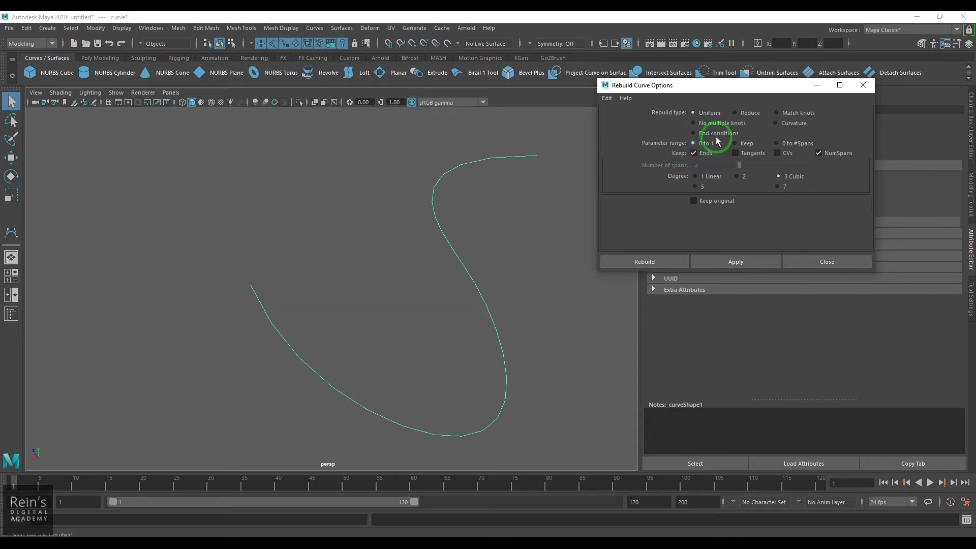
{"action": "left_click_drag", "start_coordinate": [748, 86], "coordinate": [710, 239]}
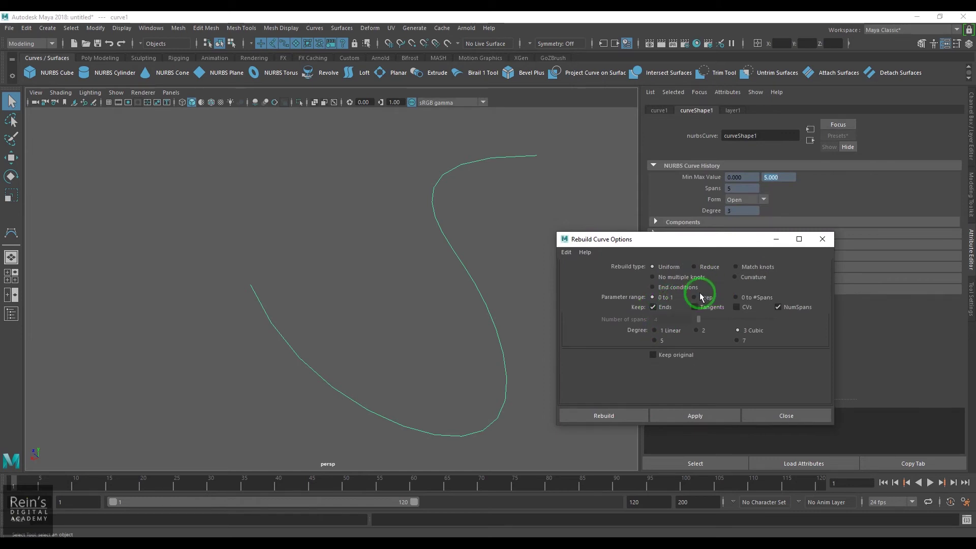
- Compare the parameter range options with the curve's spans, rebuild it with range 0 to 1 and check its Min Max Value
{"action": "left_click", "coordinate": [767, 179]}
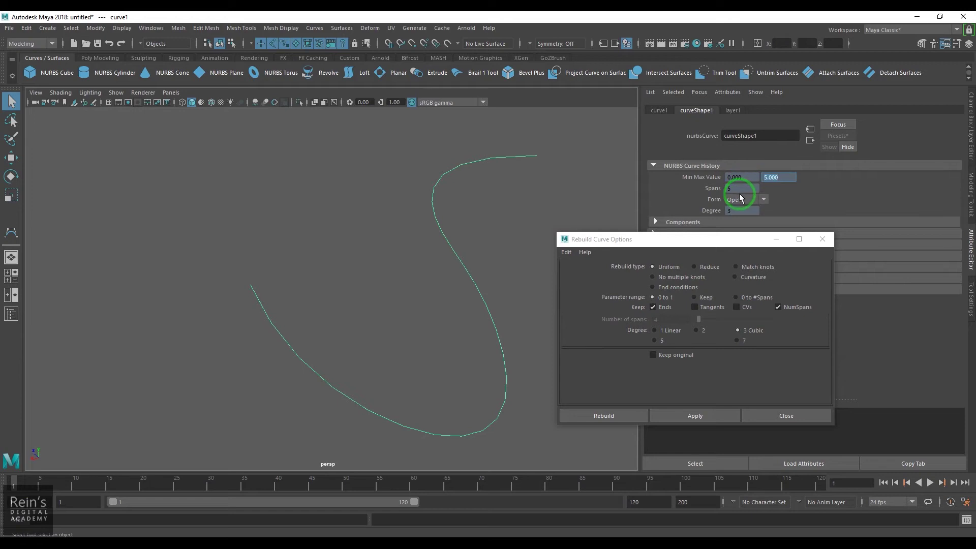
{"action": "left_click_drag", "start_coordinate": [737, 189], "coordinate": [718, 189]}
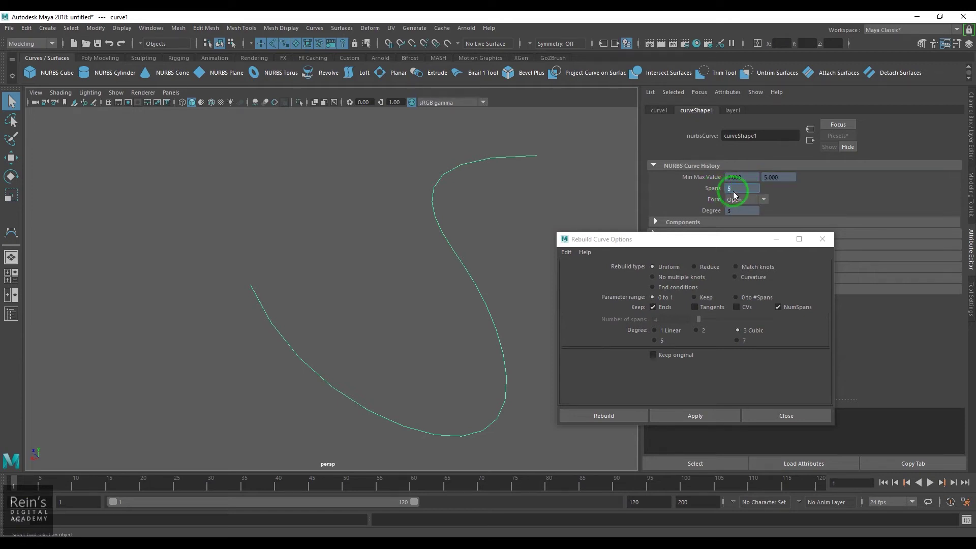
{"action": "left_click", "coordinate": [663, 298]}
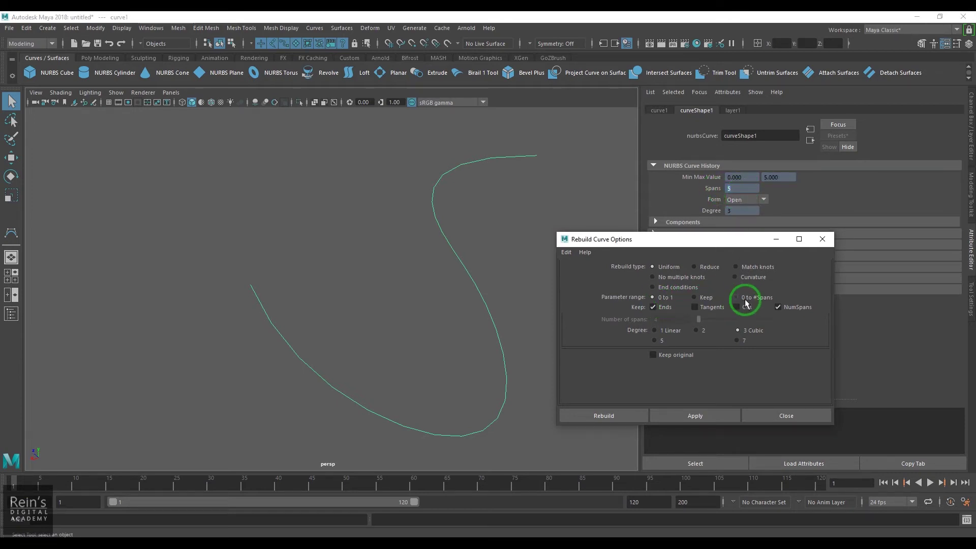
{"action": "left_click", "coordinate": [737, 298]}
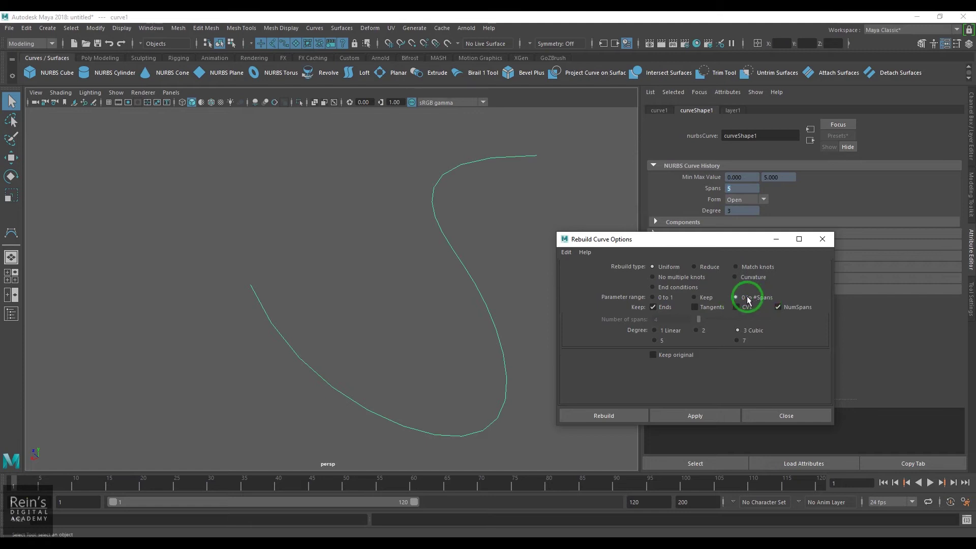
{"action": "left_click", "coordinate": [695, 298]}
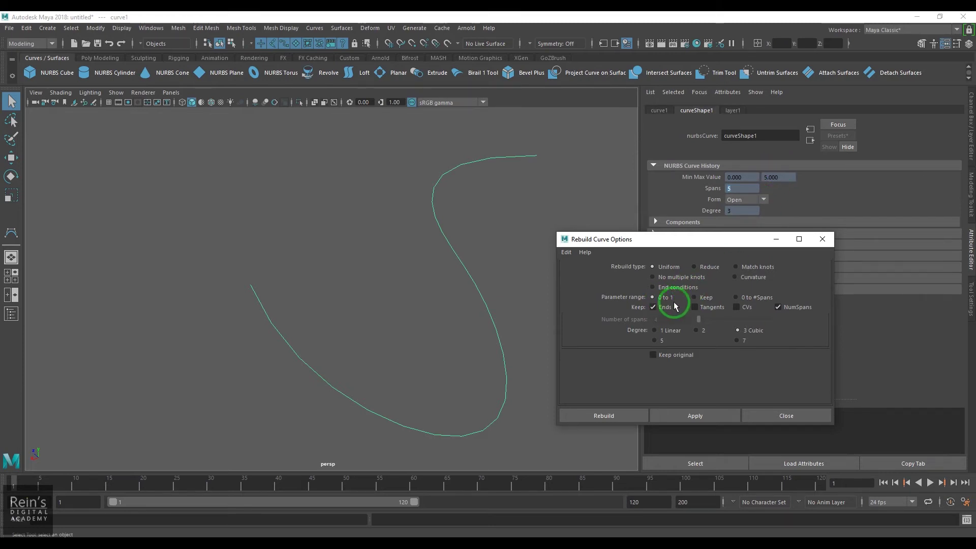
{"action": "left_click", "coordinate": [697, 415]}
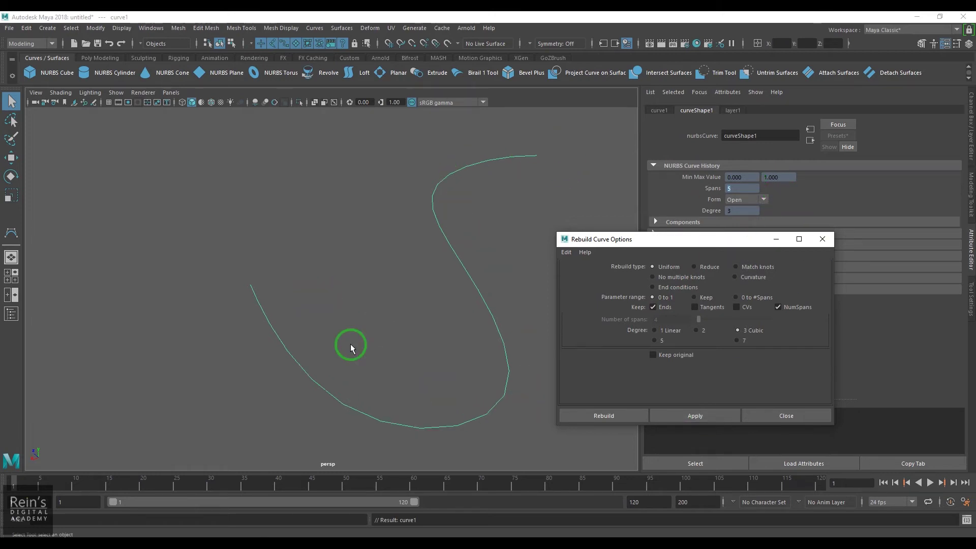
{"action": "left_click", "coordinate": [743, 178]}
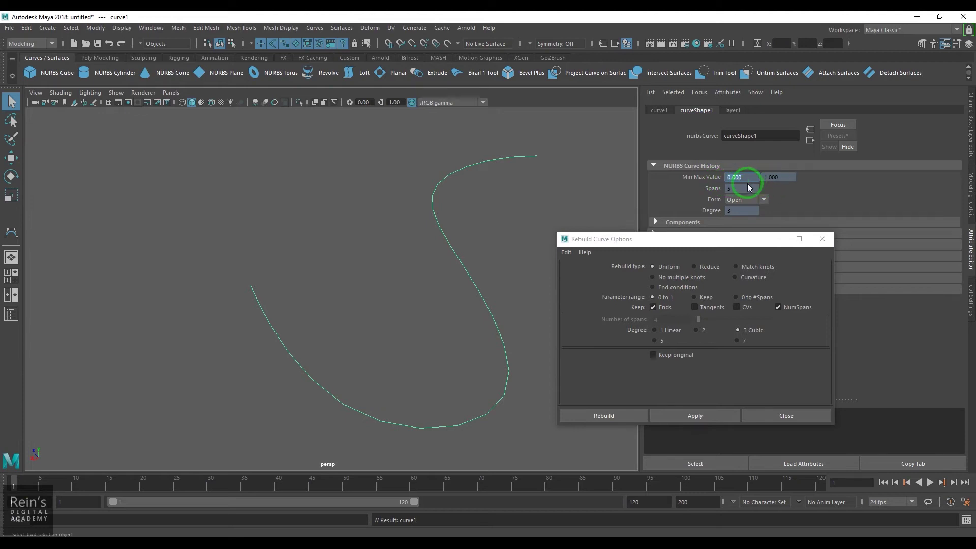
- Rebuild the curve with the parameter range 0 to #Spans and close the rebuild options
{"action": "left_click", "coordinate": [748, 300]}
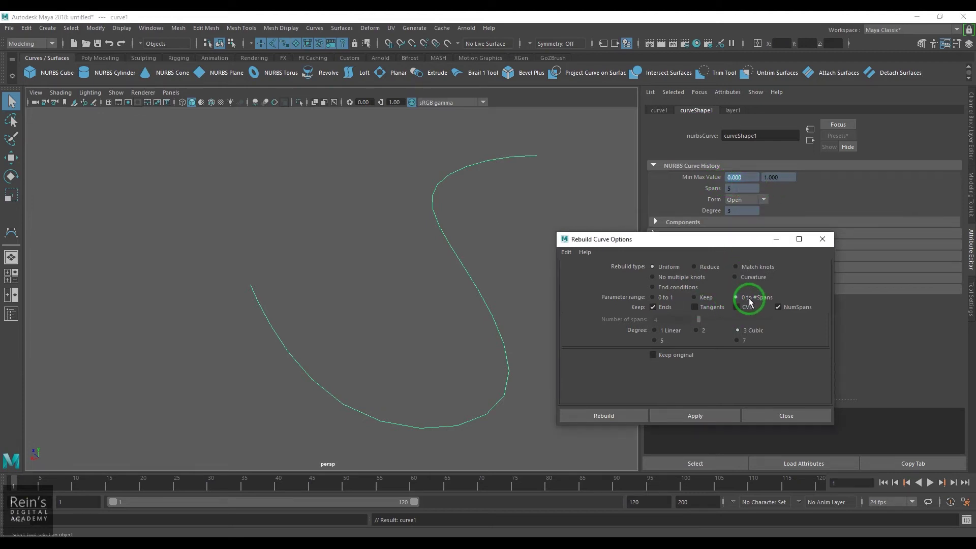
{"action": "left_click", "coordinate": [709, 415]}
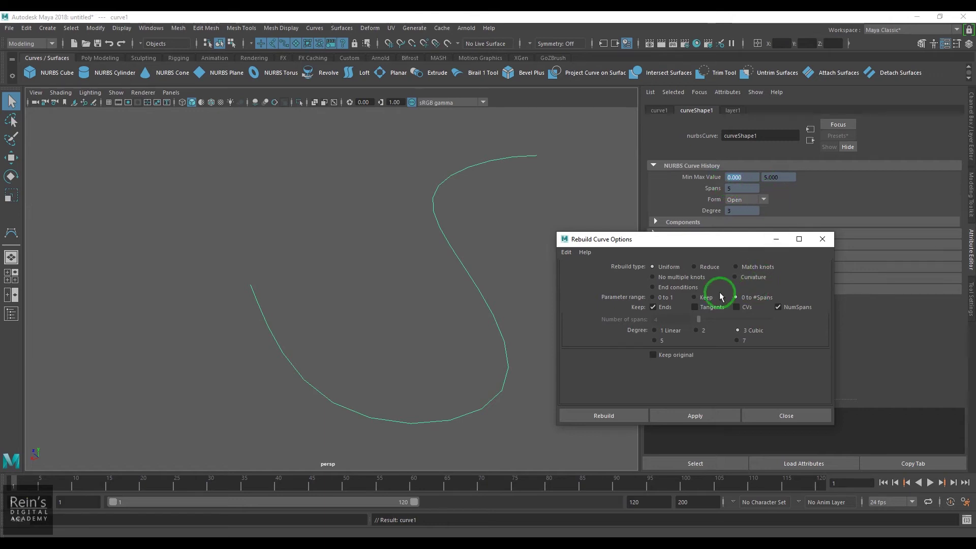
{"action": "left_click", "coordinate": [823, 239]}
- Select the NURBS plane and open the Rebuild Surface options
{"action": "right_click_drag", "start_coordinate": [314, 360], "coordinate": [274, 356], "text": "alt"}
{"action": "left_click_drag", "start_coordinate": [305, 356], "coordinate": [437, 348], "text": "alt"}
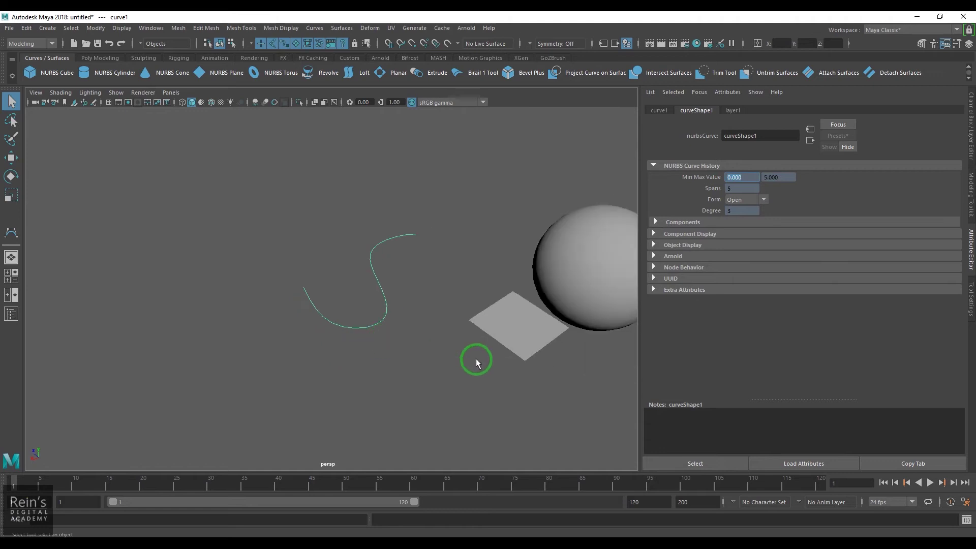
{"action": "middle_click_drag", "start_coordinate": [496, 362], "coordinate": [305, 333], "text": "alt"}
{"action": "right_click_drag", "start_coordinate": [305, 333], "coordinate": [416, 403], "text": "alt"}
{"action": "left_click", "coordinate": [352, 305]}
{"action": "scroll", "coordinate": [359, 336], "scroll_direction": "up", "scroll_amount": 2}
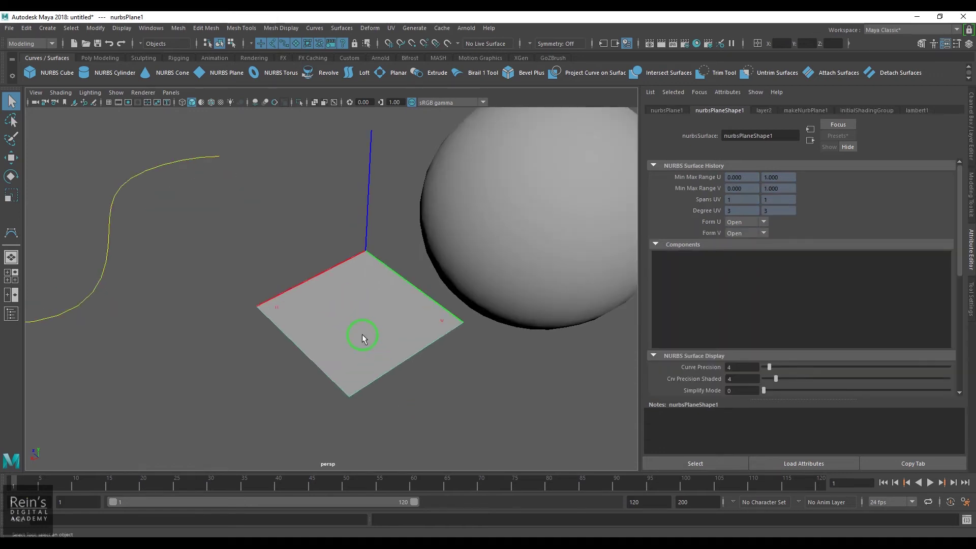
{"action": "left_click", "coordinate": [341, 28]}
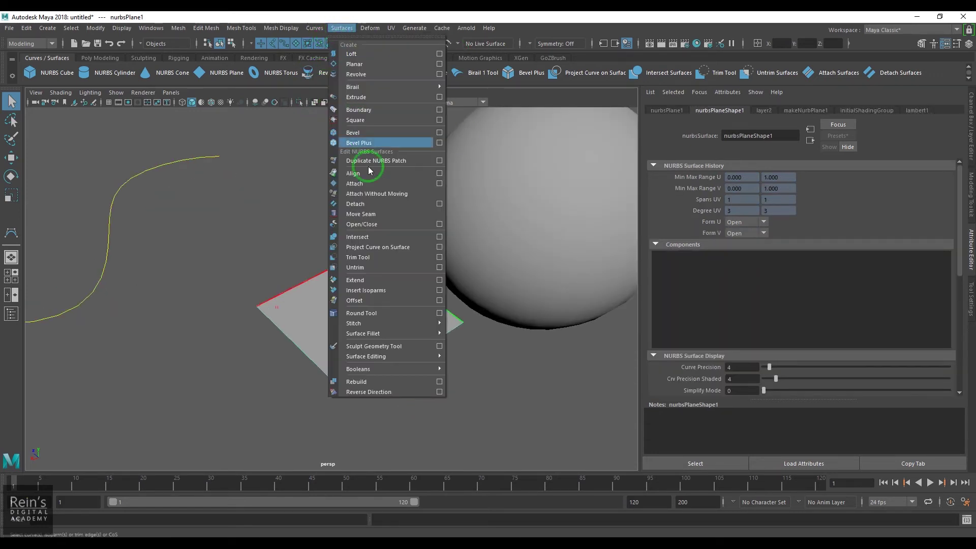
{"action": "left_click", "coordinate": [440, 382]}
- Rebuild the plane with 10 spans in U and 10 in V, using the parameter range 0 to #spans
{"action": "left_click_drag", "start_coordinate": [719, 246], "coordinate": [726, 166]}
{"action": "double_click", "coordinate": [678, 271]}
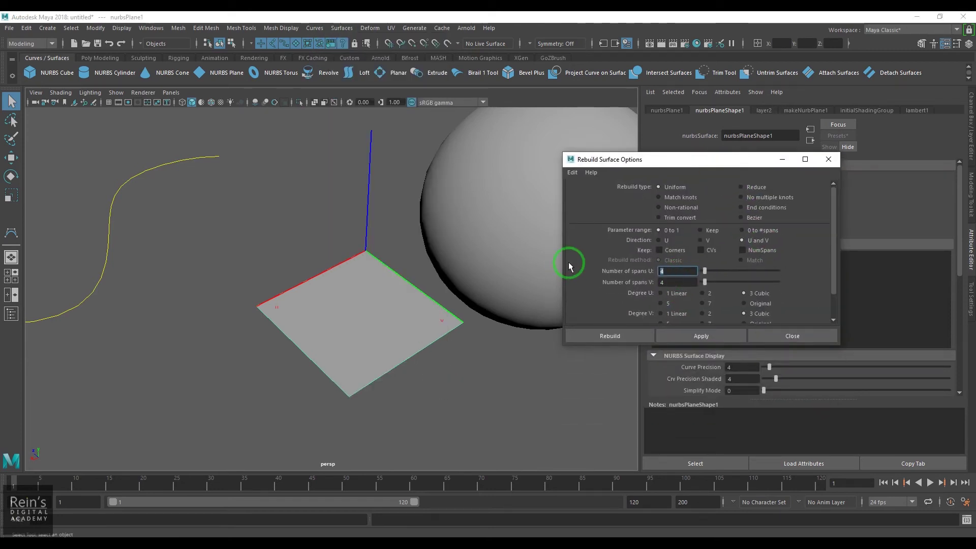
{"action": "type", "text": "10"}
{"action": "key", "text": "Tab"}
{"action": "key", "text": "Return"}
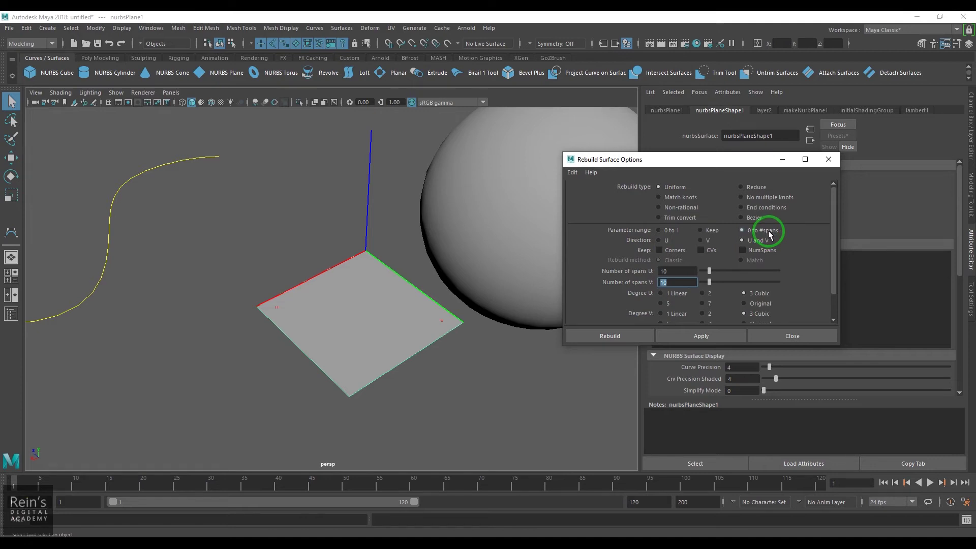
{"action": "left_click", "coordinate": [616, 335]}
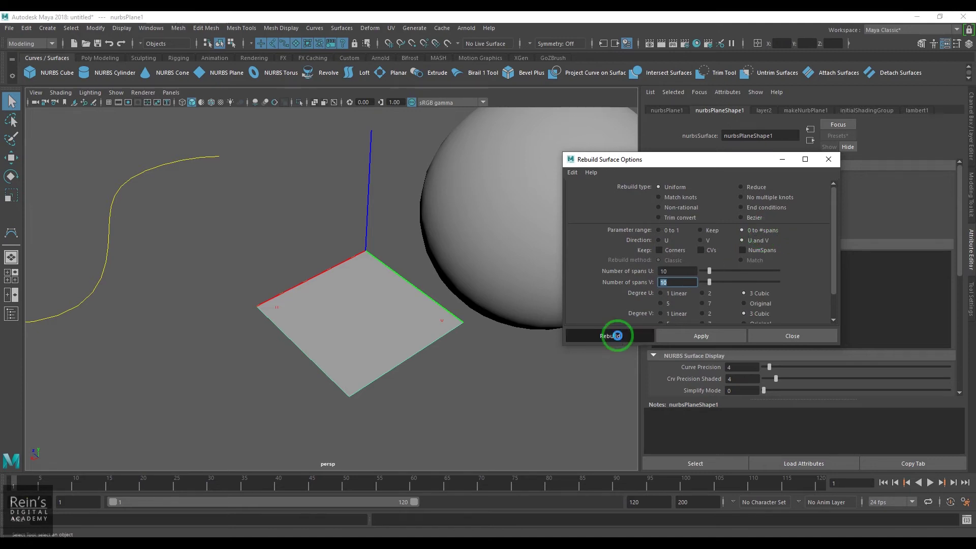
- Inspect the rebuilt plane's span grid along U and V and its Min Max Range values
{"action": "left_click_drag", "start_coordinate": [251, 374], "coordinate": [361, 333], "text": "alt"}
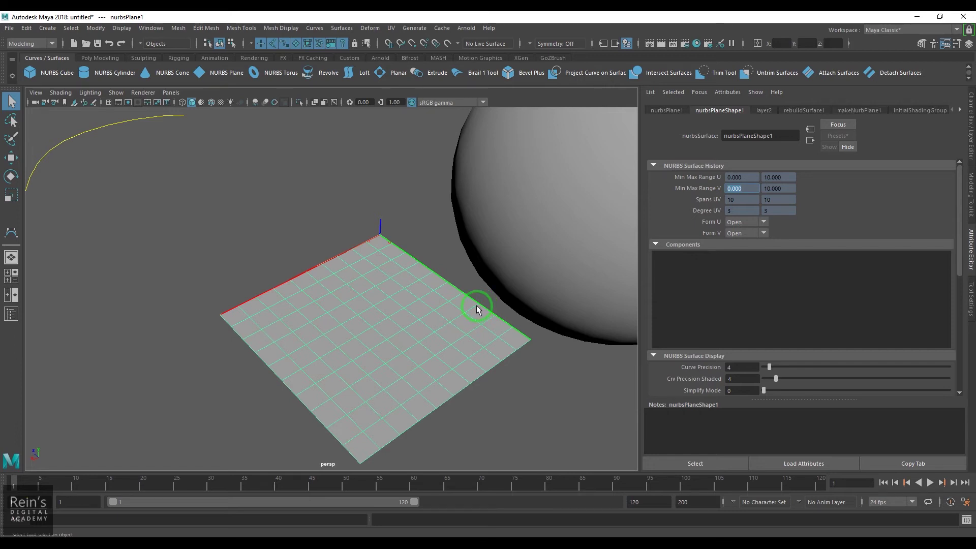
{"action": "scroll", "coordinate": [117, 178], "scroll_direction": "down", "scroll_amount": 3}
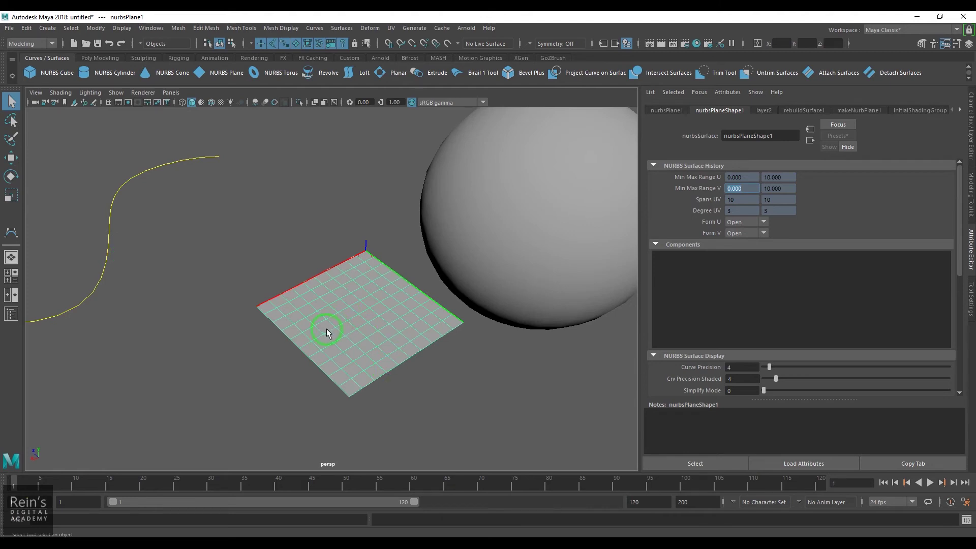
{"action": "right_click_drag", "start_coordinate": [332, 325], "coordinate": [365, 324], "text": "alt"}
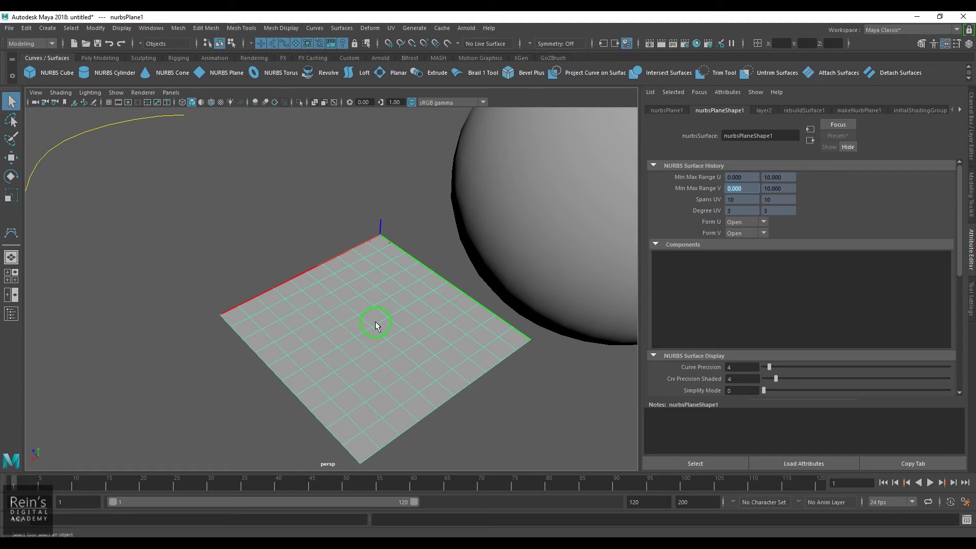
{"action": "left_click_drag", "start_coordinate": [375, 322], "coordinate": [433, 340], "text": "alt"}
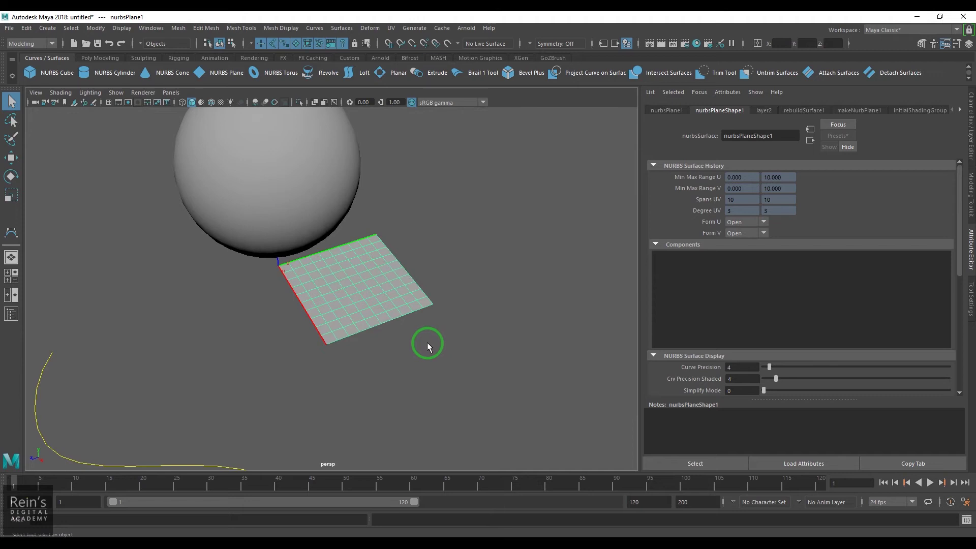
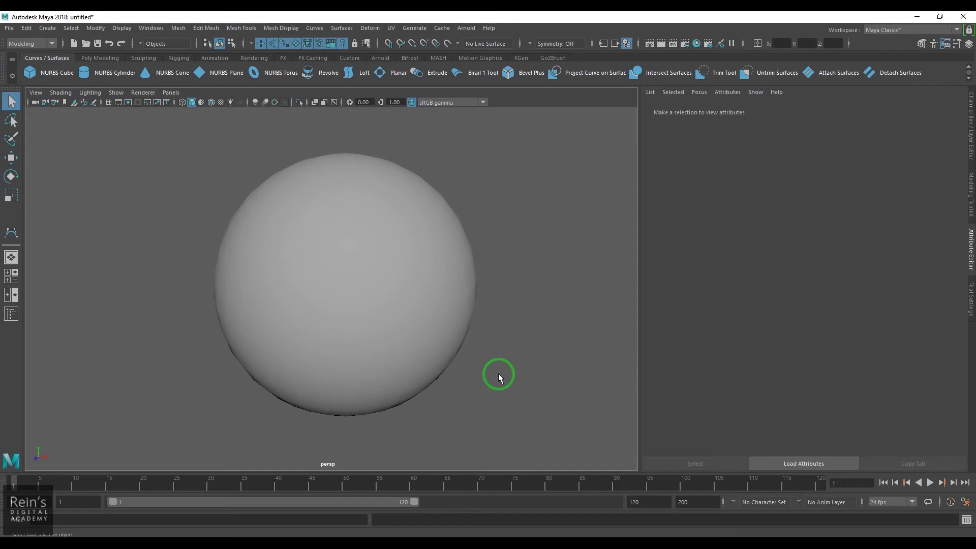
- Select the NURBS sphere and examine its Min Max Range and Spans values in U and V against its isoparms
{"action": "left_click", "coordinate": [364, 272]}
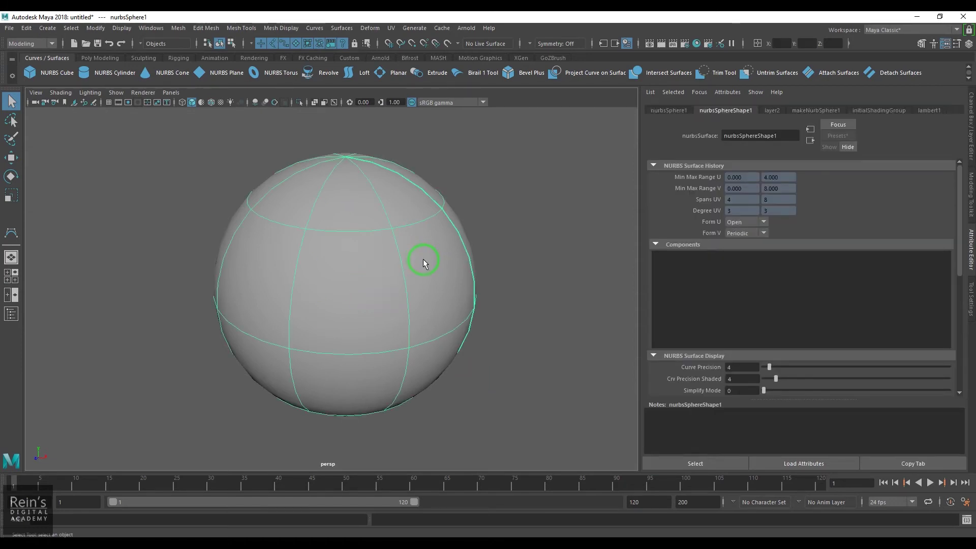
{"action": "left_click_drag", "start_coordinate": [470, 375], "coordinate": [331, 419], "text": "alt"}
{"action": "left_click_drag", "start_coordinate": [384, 263], "coordinate": [412, 291], "text": "alt"}
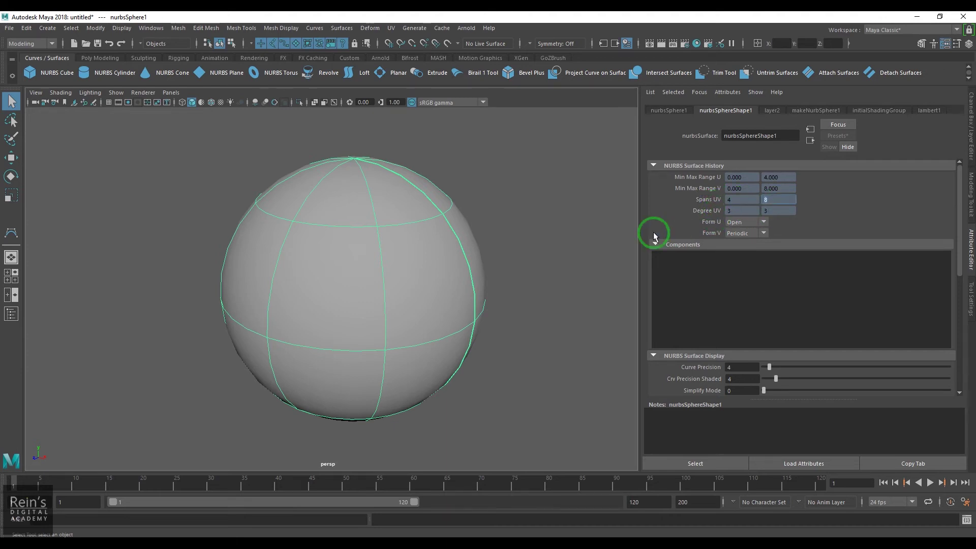
{"action": "left_click_drag", "start_coordinate": [410, 231], "coordinate": [388, 213], "text": "alt"}
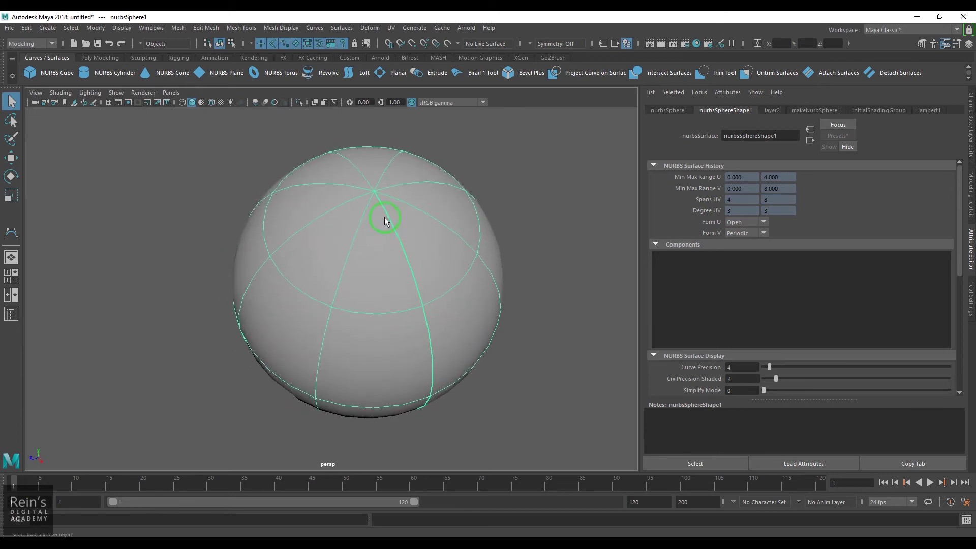
- Turn on the Surface Origins display for the NURBS sphere
{"action": "left_click", "coordinate": [117, 28]}
{"action": "mouse_move", "coordinate": [239, 170]}
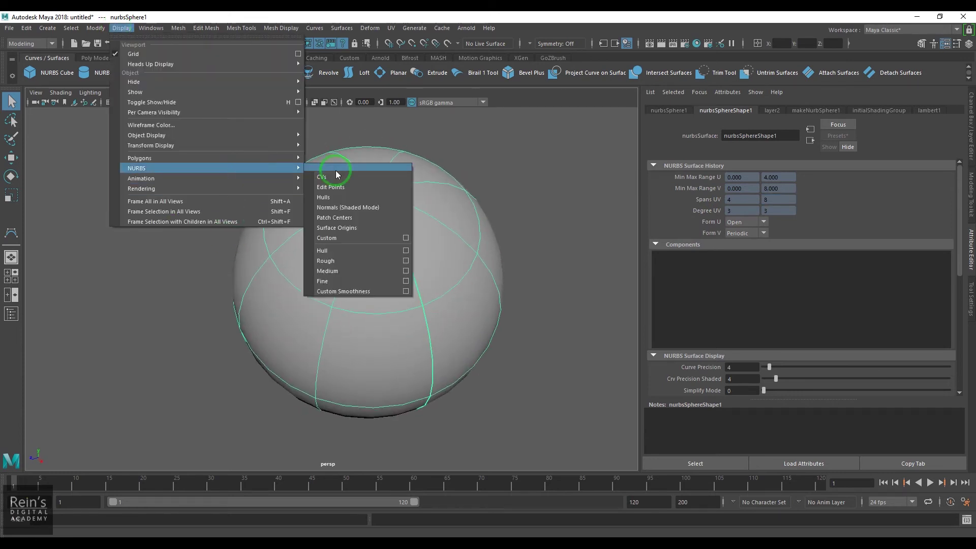
{"action": "left_click", "coordinate": [354, 229]}
{"action": "mouse_move", "coordinate": [427, 309]}
{"action": "left_mouse_down", "text": "alt"}
{"action": "mouse_move", "coordinate": [425, 320]}
{"action": "mouse_move", "coordinate": [377, 239]}
{"action": "left_mouse_up", "text": "alt"}
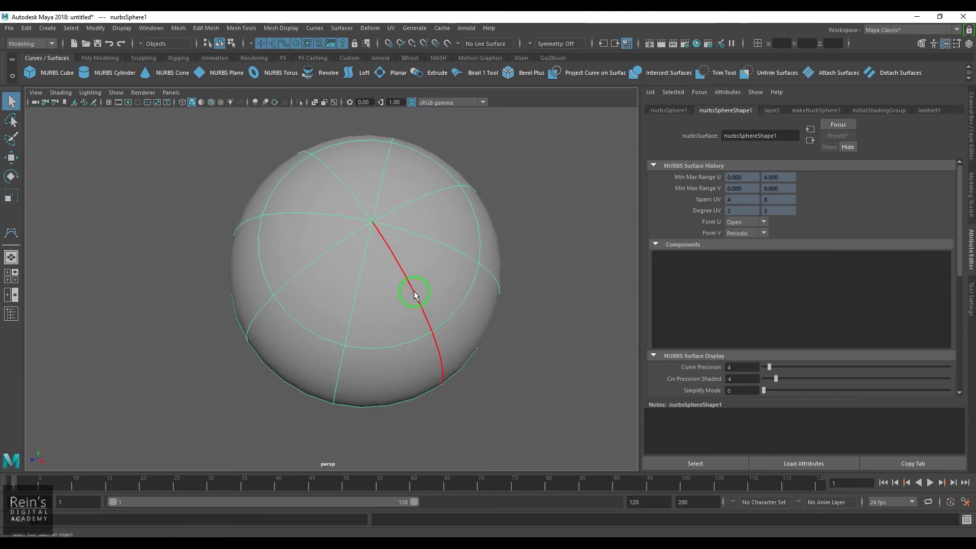
- Examine the sphere's surface origin, its U and V directions, and how the spans run between the poles and around the seam
{"action": "left_click_drag", "start_coordinate": [449, 371], "coordinate": [393, 376], "text": "alt"}
{"action": "left_click_drag", "start_coordinate": [396, 274], "coordinate": [399, 331], "text": "alt"}
{"action": "right_click_drag", "start_coordinate": [398, 331], "coordinate": [403, 395], "text": "alt"}
{"action": "middle_click_drag", "start_coordinate": [403, 395], "coordinate": [389, 309], "text": "alt"}
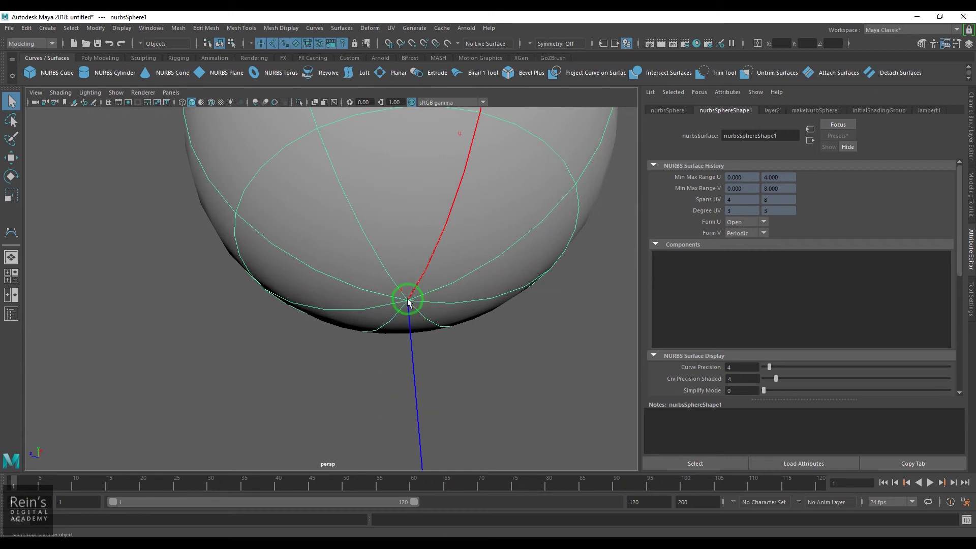
{"action": "left_click_drag", "start_coordinate": [427, 275], "coordinate": [427, 346], "text": "alt"}
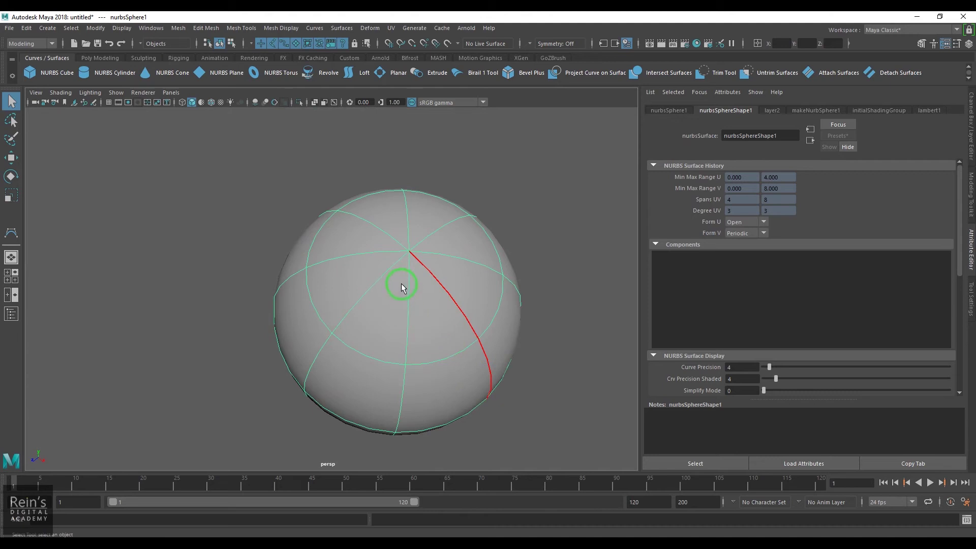
{"action": "right_click_drag", "start_coordinate": [402, 285], "coordinate": [434, 320], "text": "alt"}
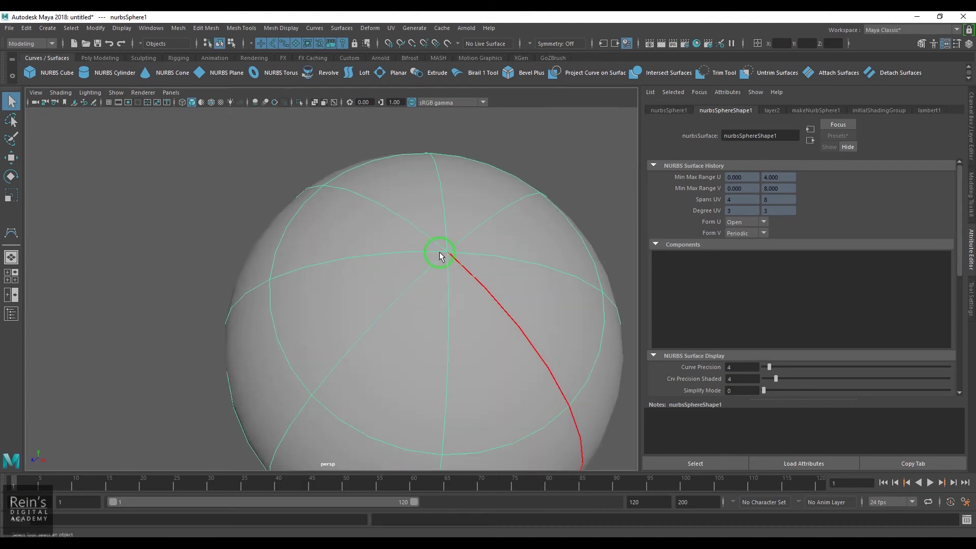
{"action": "left_click_drag", "start_coordinate": [429, 281], "coordinate": [414, 352], "text": "alt"}
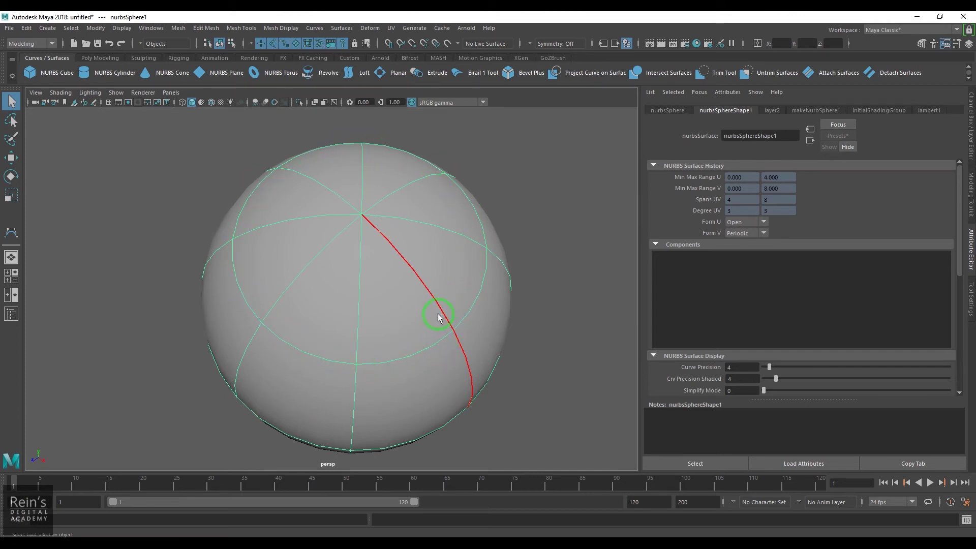
{"action": "middle_click_drag", "start_coordinate": [398, 334], "coordinate": [351, 351], "text": "alt"}
{"action": "scroll", "coordinate": [368, 382], "scroll_direction": "up", "scroll_amount": 2}
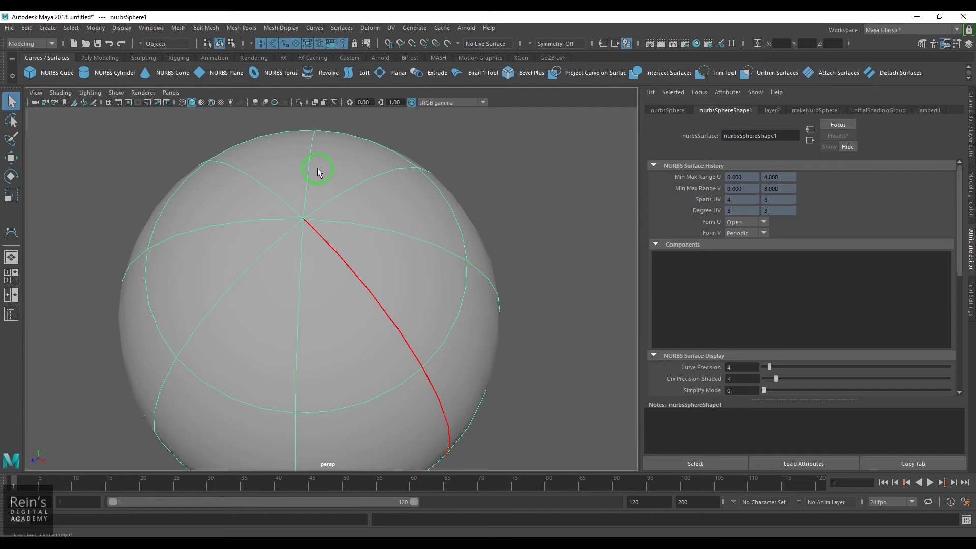
{"action": "scroll", "coordinate": [441, 333], "scroll_direction": "down", "scroll_amount": 5}
{"action": "left_click_drag", "start_coordinate": [392, 346], "coordinate": [362, 260], "text": "alt"}
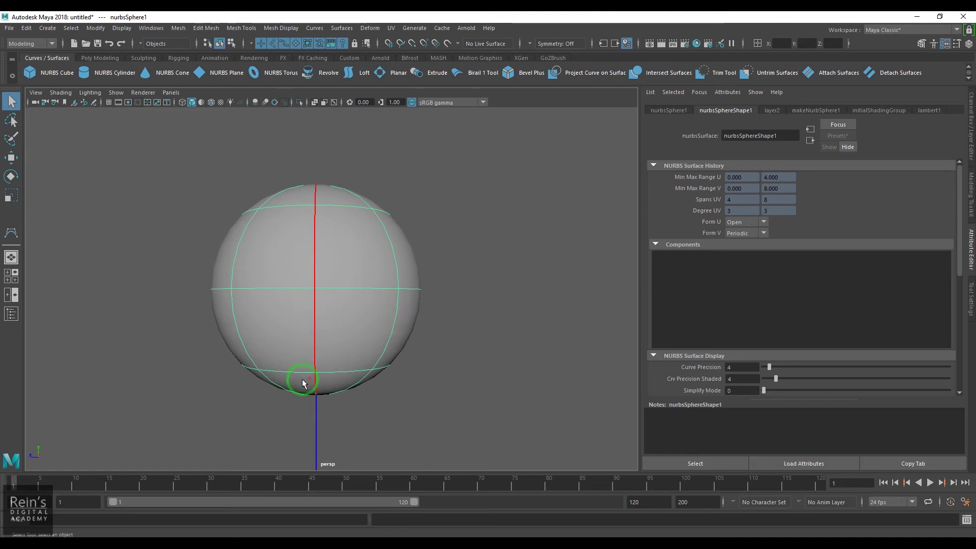
{"action": "left_click_drag", "start_coordinate": [418, 341], "coordinate": [375, 269], "text": "alt"}
- Switch the sphere to isoparm selection and select the horizontal isoparm in its upper half
{"action": "right_click", "coordinate": [375, 269]}
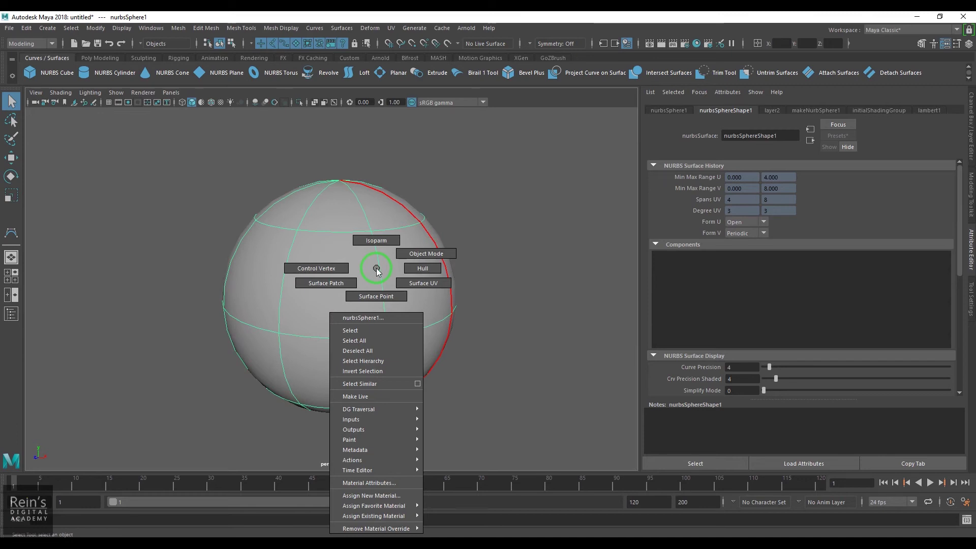
{"action": "right_click_drag", "start_coordinate": [377, 256], "coordinate": [373, 232]}
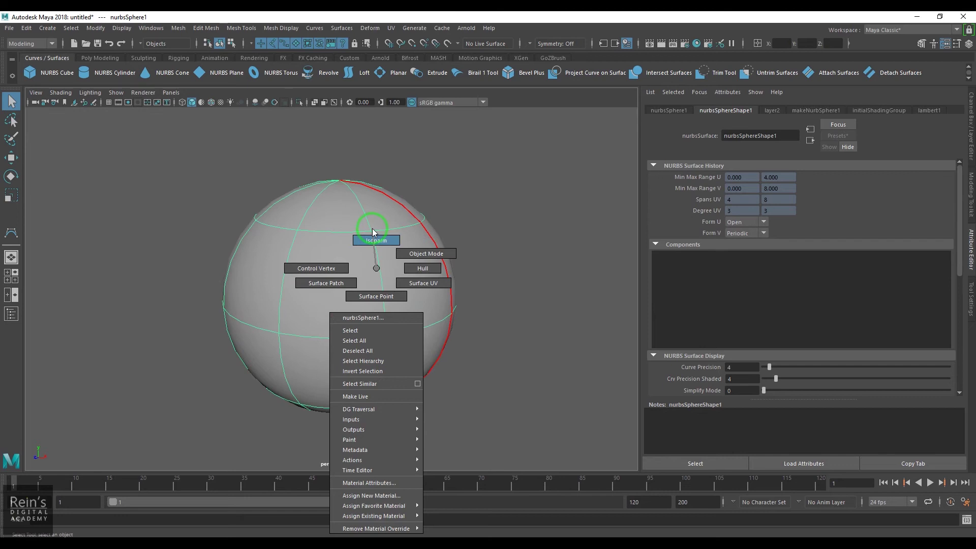
{"action": "right_click_drag", "start_coordinate": [373, 233], "coordinate": [374, 235]}
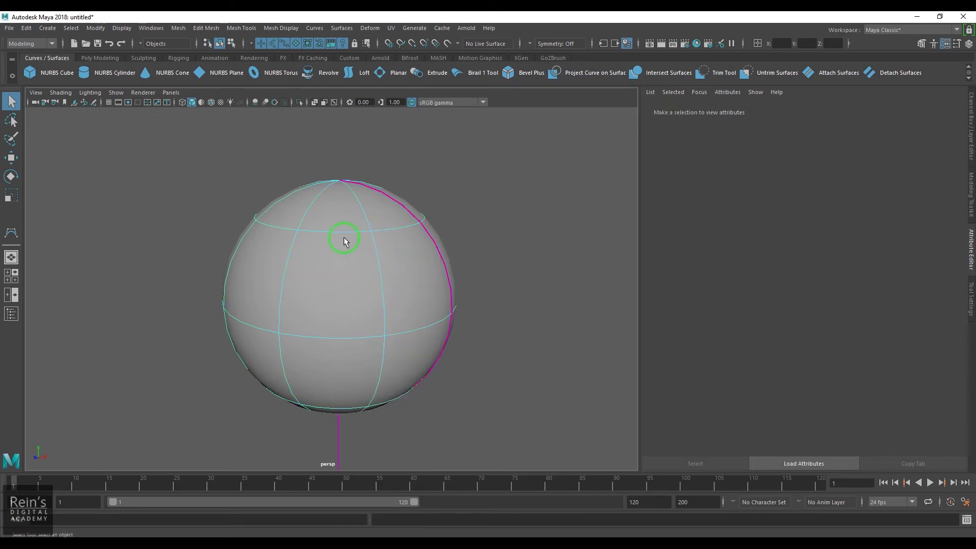
{"action": "left_click", "coordinate": [347, 233]}
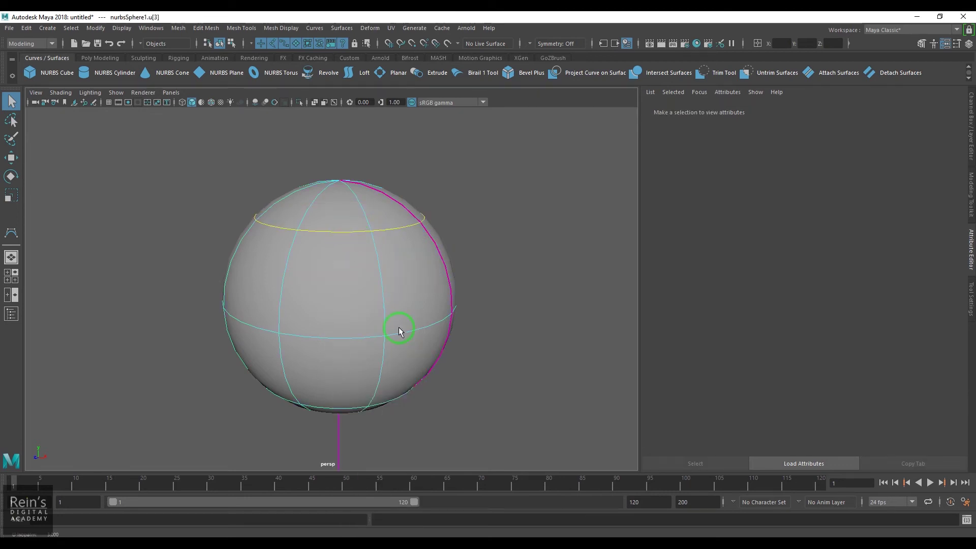
- Cycle through the Move, Rotate and Scale tools on the selected isoparm, leaving the Move tool active
{"action": "left_click", "coordinate": [11, 158]}
{"action": "left_click", "coordinate": [11, 176]}
{"action": "left_click", "coordinate": [13, 197]}
{"action": "left_click", "coordinate": [11, 158]}
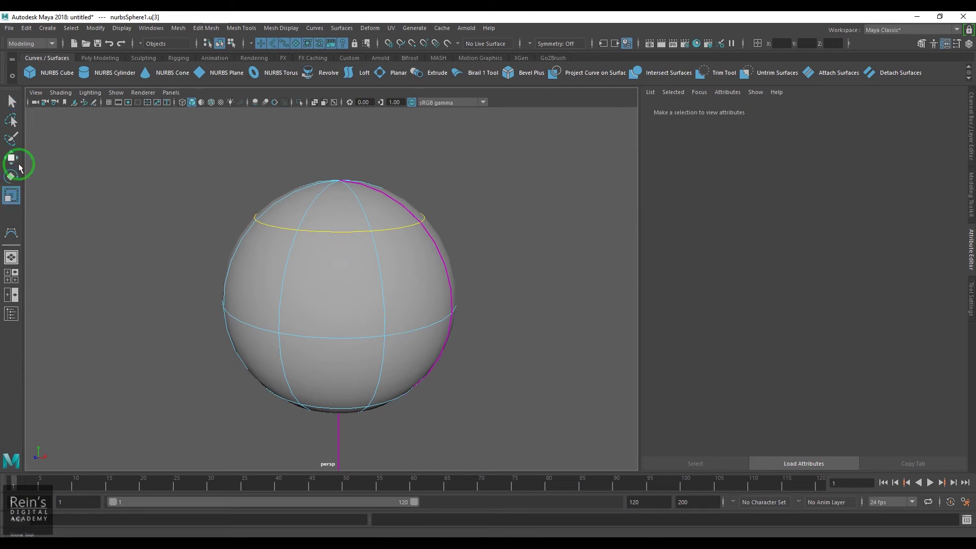
{"action": "left_click", "coordinate": [11, 176]}
{"action": "left_click", "coordinate": [12, 199]}
{"action": "left_click", "coordinate": [11, 158]}
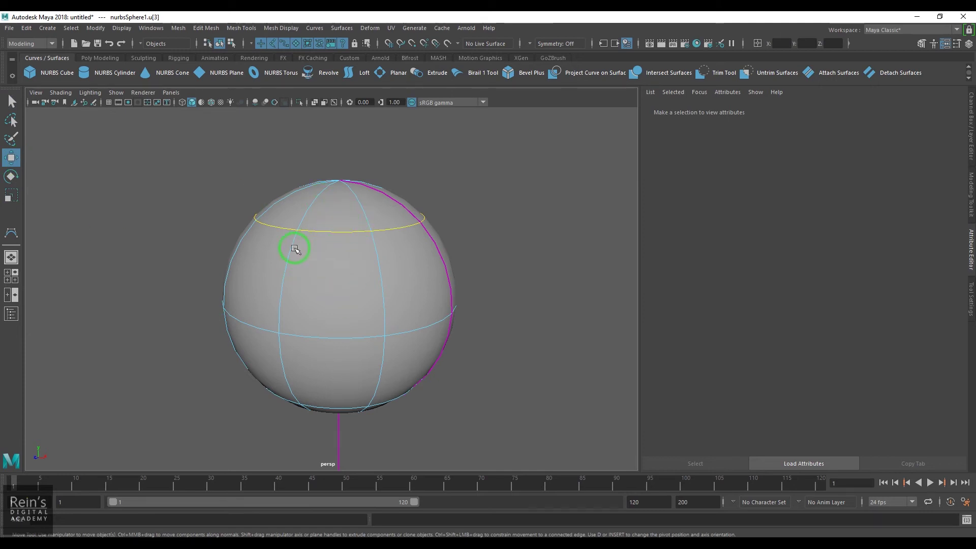
- Clear a trial isoparm mark, and mark six new horizontal isoparm positions on the sphere, the first at about U 2.45
{"action": "left_click_drag", "start_coordinate": [313, 230], "coordinate": [330, 306]}
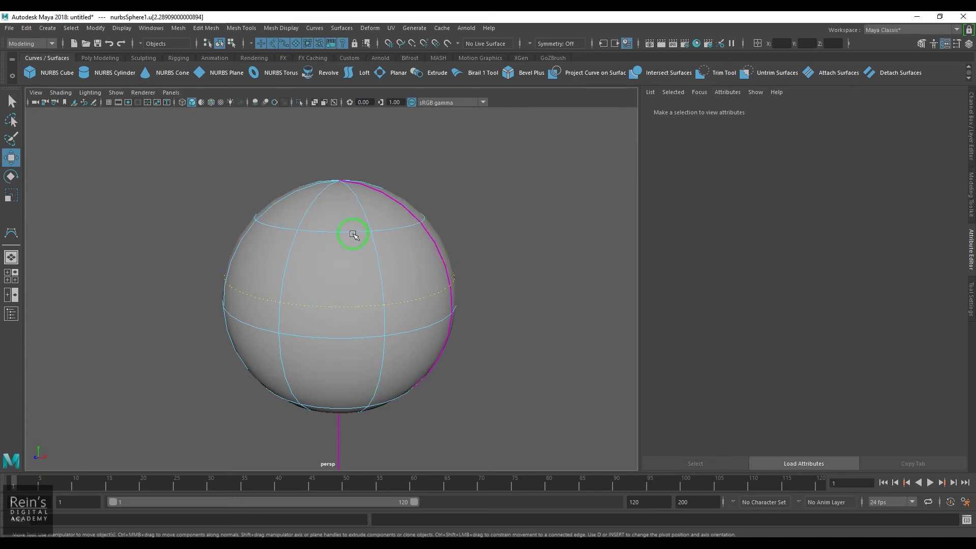
{"action": "left_click", "coordinate": [342, 270]}
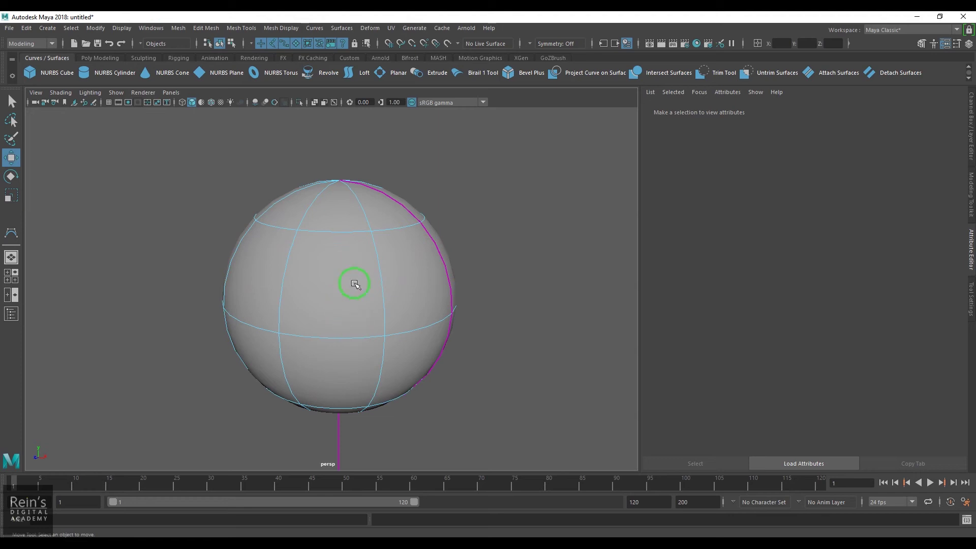
{"action": "left_click_drag", "start_coordinate": [338, 232], "coordinate": [342, 287]}
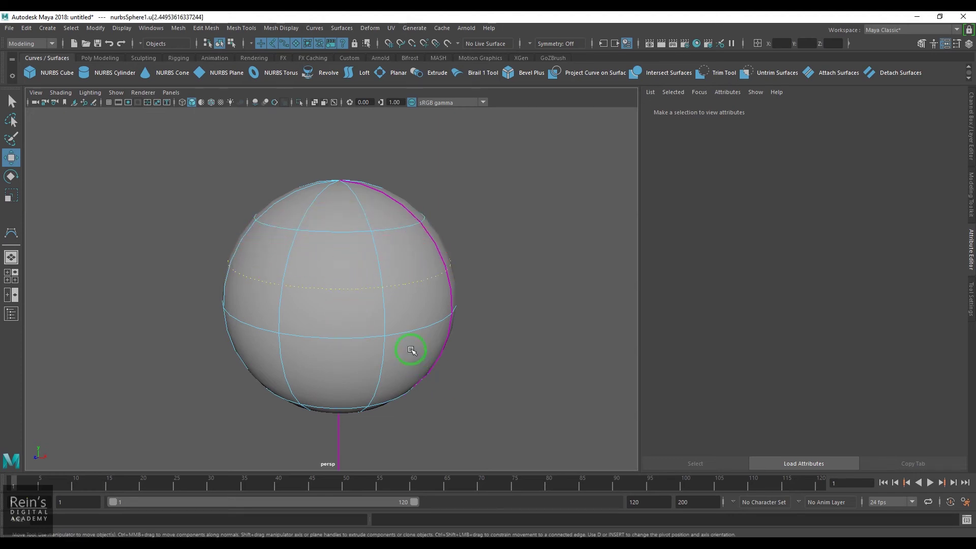
{"action": "left_click_drag", "start_coordinate": [345, 233], "coordinate": [344, 259], "text": "shift"}
{"action": "left_click_drag", "start_coordinate": [364, 315], "coordinate": [381, 268], "text": "alt"}
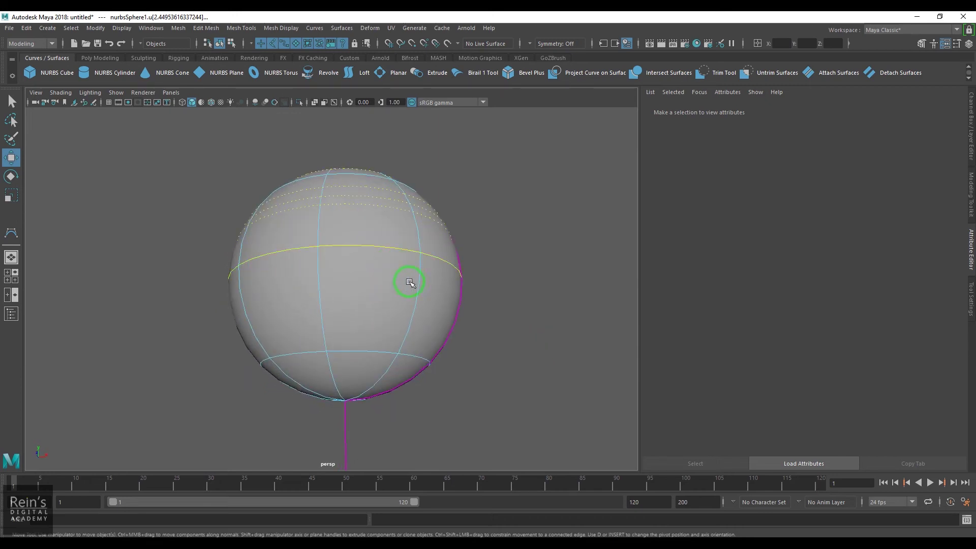
{"action": "left_click_drag", "start_coordinate": [392, 251], "coordinate": [392, 280], "text": "shift"}
{"action": "left_click_drag", "start_coordinate": [386, 247], "coordinate": [383, 303], "text": "shift"}
- Insert isoparms at all the marked positions on the sphere
{"action": "left_click_drag", "start_coordinate": [482, 287], "coordinate": [359, 266], "text": "alt"}
{"action": "scroll", "coordinate": [424, 343], "scroll_direction": "up", "scroll_amount": 1}
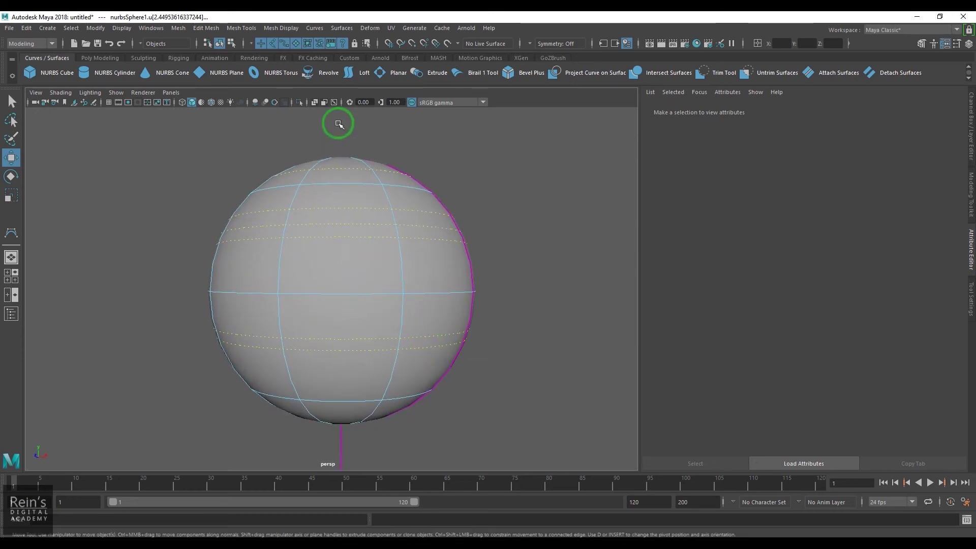
{"action": "left_click", "coordinate": [342, 28]}
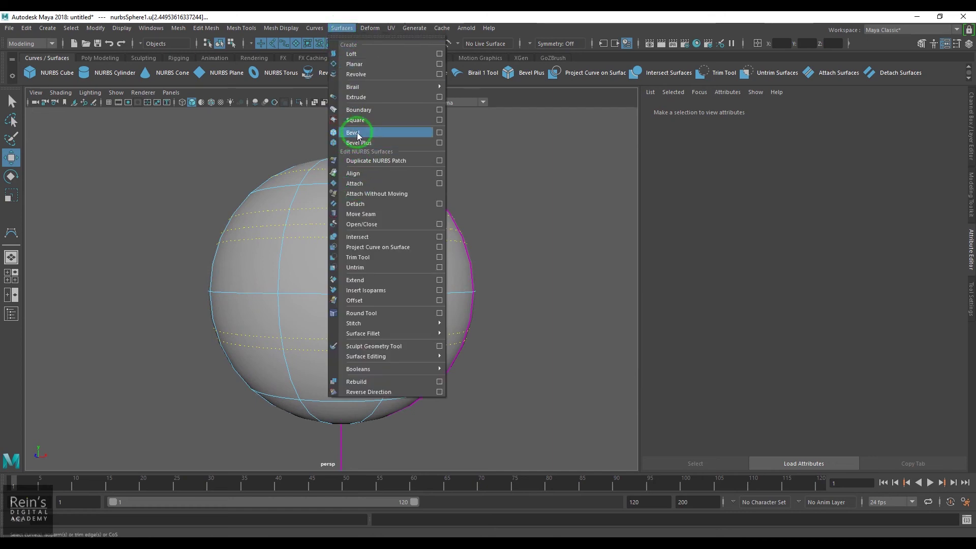
{"action": "left_click", "coordinate": [396, 290]}
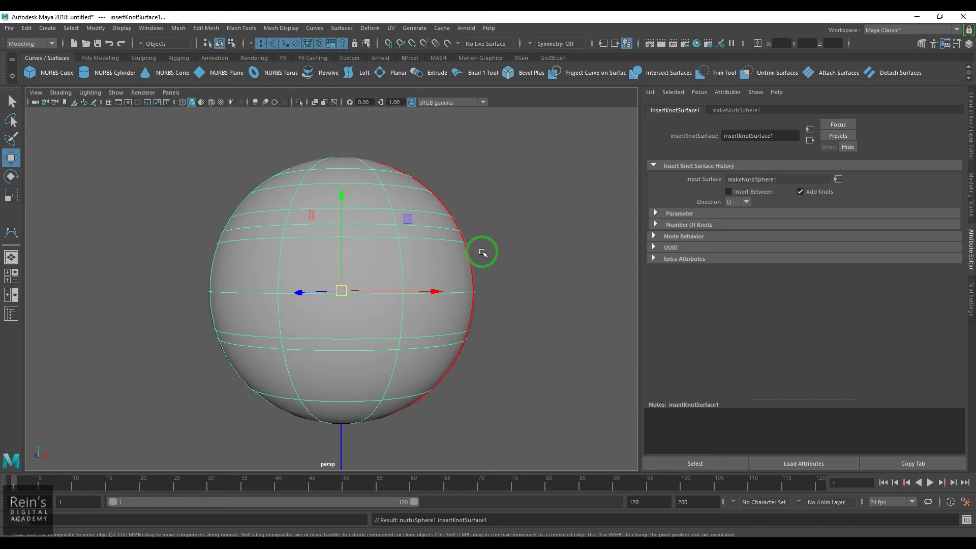
- Select the isoparm at the sphere's equator and detach the surface along it
{"action": "right_click_drag", "start_coordinate": [368, 306], "coordinate": [358, 279]}
{"action": "left_click", "coordinate": [359, 294]}
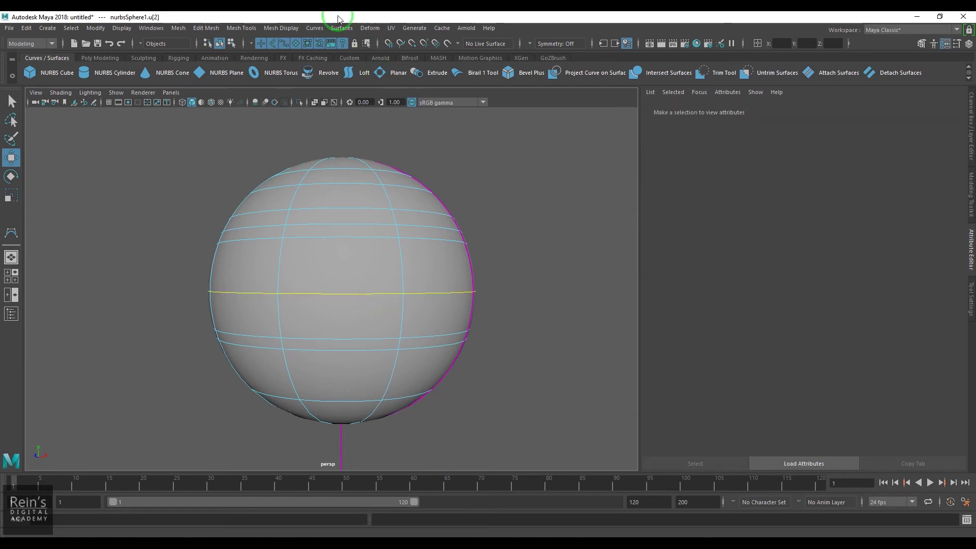
{"action": "left_click", "coordinate": [341, 32]}
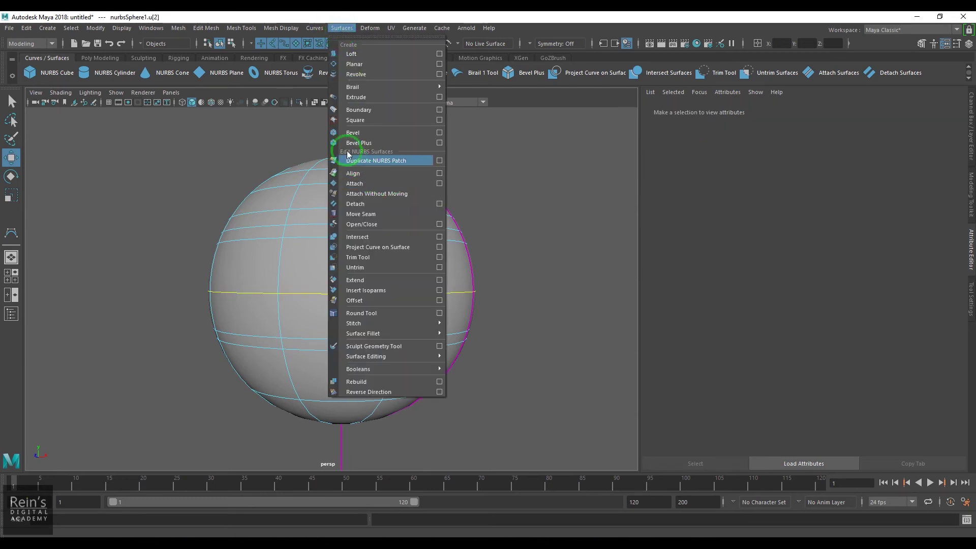
{"action": "left_click", "coordinate": [384, 203]}
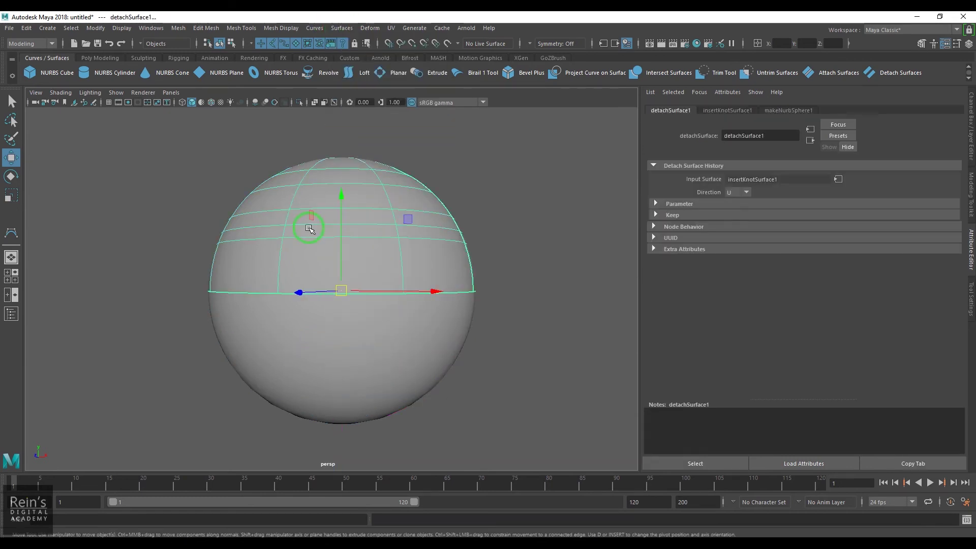
- Try to separate one of the detached halves, and undo the changes back through the surface detachment
{"action": "left_click", "coordinate": [359, 277]}
{"action": "left_click_drag", "start_coordinate": [360, 277], "coordinate": [456, 238]}
{"action": "key", "text": "ctrl+z"}
{"action": "key", "text": "ctrl+z"}
{"action": "key", "text": "ctrl+z"}
{"action": "key", "text": "ctrl+z"}
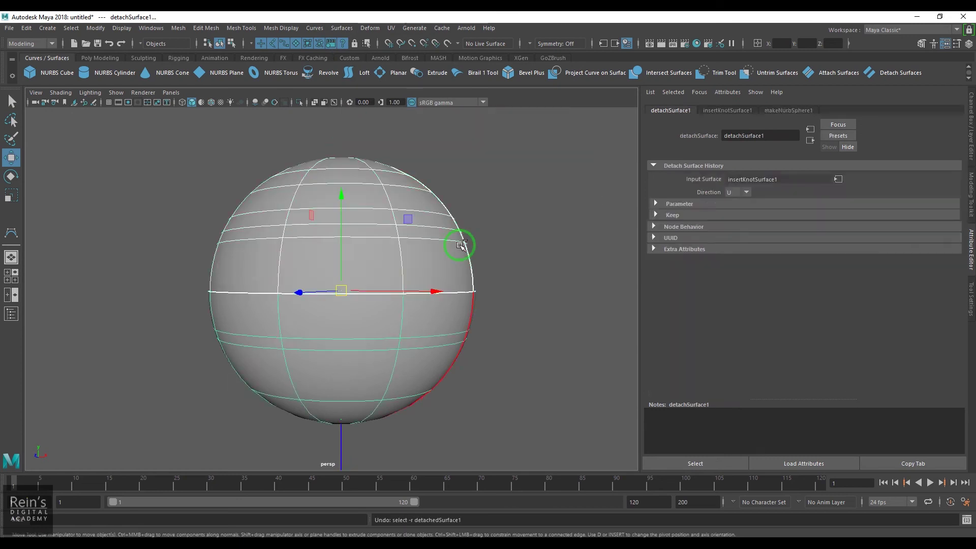
- Select the whole sphere and switch it to control vertex selection
{"action": "left_click_drag", "start_coordinate": [523, 245], "coordinate": [486, 270], "text": "alt"}
{"action": "left_click", "coordinate": [392, 255]}
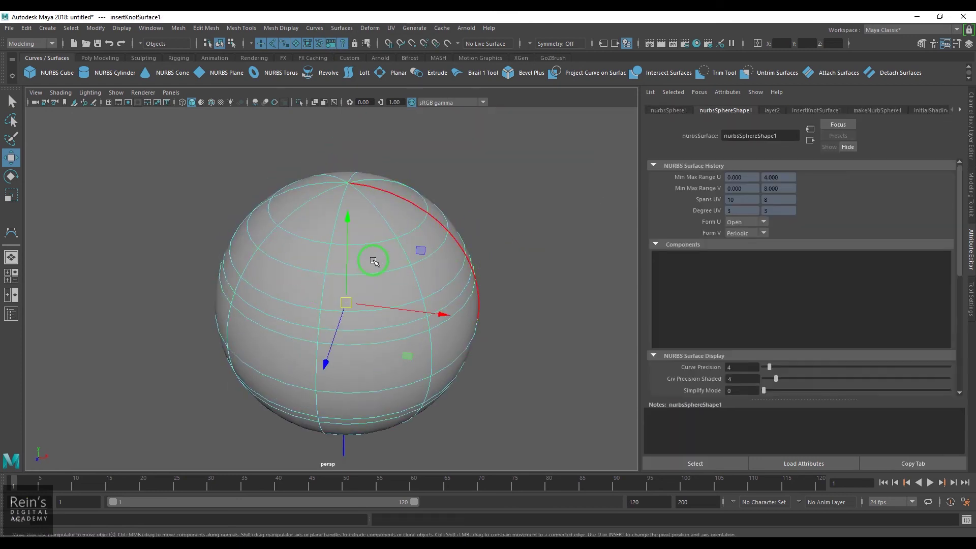
{"action": "right_click", "coordinate": [383, 220]}
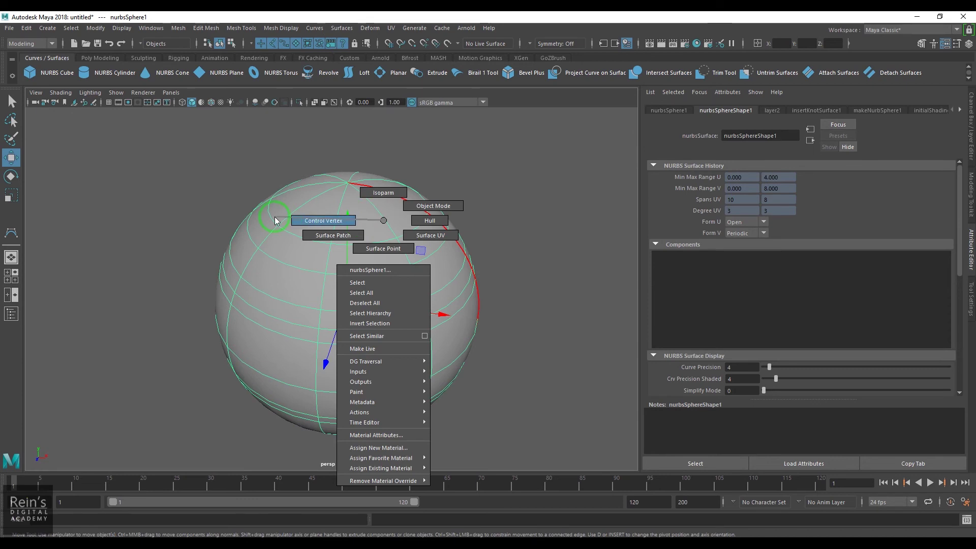
{"action": "right_click_drag", "start_coordinate": [383, 221], "coordinate": [275, 220]}
- Pull a single control vertex near the sphere's top outward and undo that move
{"action": "left_click_drag", "start_coordinate": [249, 247], "coordinate": [218, 233], "text": "alt"}
{"action": "middle_click_drag", "start_coordinate": [260, 203], "coordinate": [290, 267], "text": "alt"}
{"action": "right_click_drag", "start_coordinate": [290, 267], "coordinate": [308, 289], "text": "alt"}
{"action": "left_click_drag", "start_coordinate": [255, 210], "coordinate": [275, 201]}
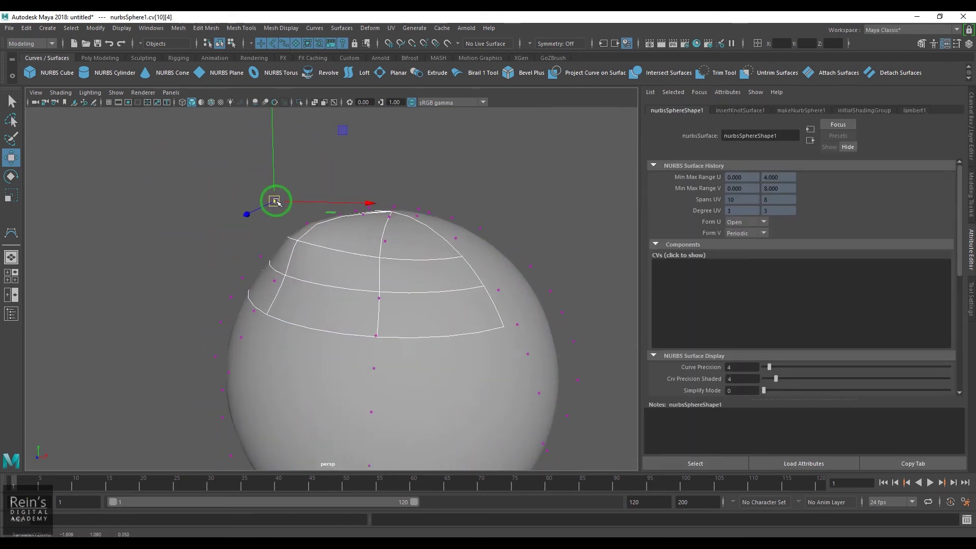
{"action": "key", "text": "ctrl+z"}
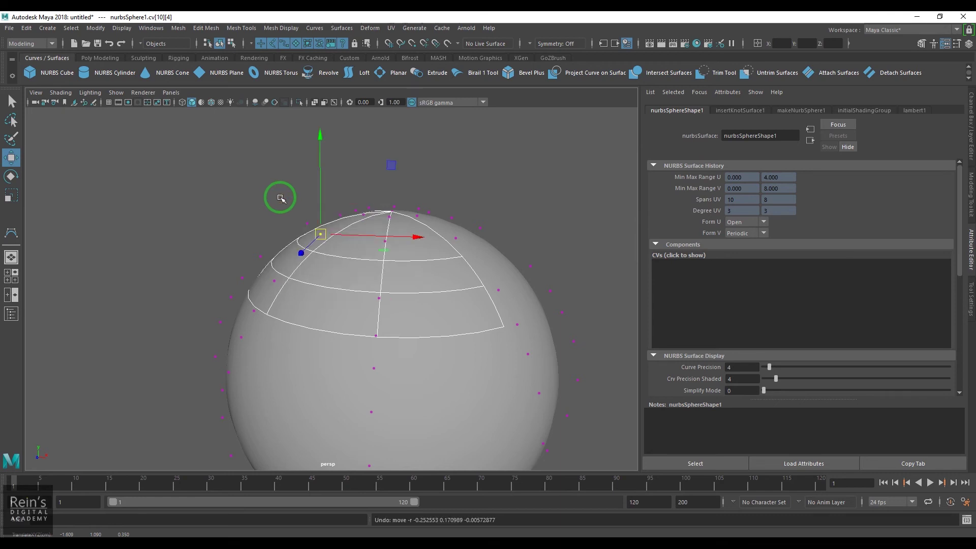
- Switch the sphere to hull selection and select the horizontal hull ring around its top
{"action": "left_click_drag", "start_coordinate": [385, 318], "coordinate": [342, 275], "text": "alt"}
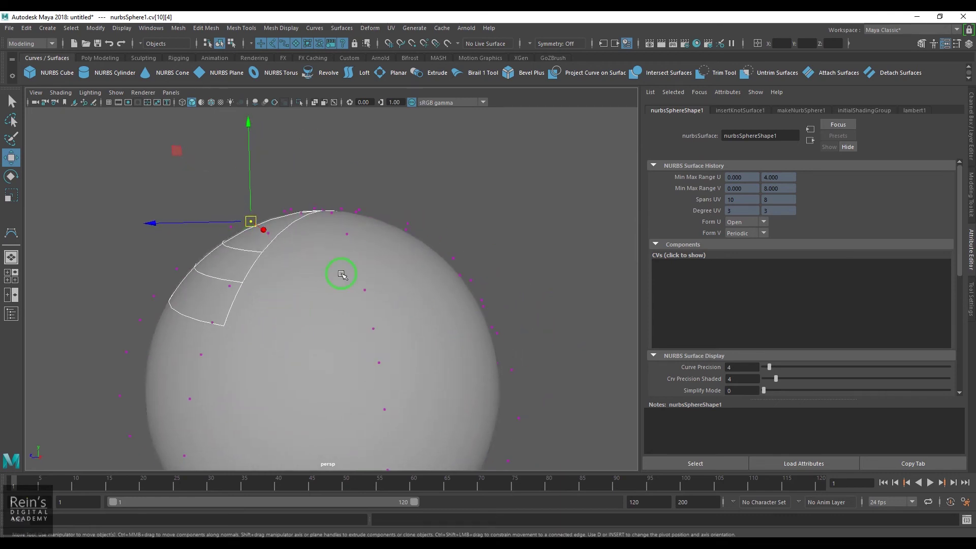
{"action": "right_click", "coordinate": [332, 232]}
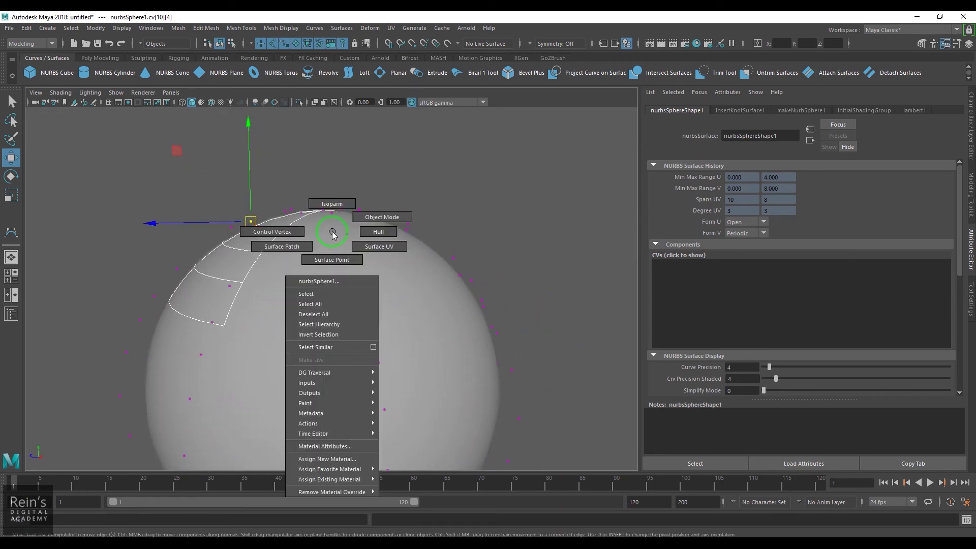
{"action": "left_click", "coordinate": [379, 232]}
{"action": "left_click", "coordinate": [498, 272]}
{"action": "scroll", "coordinate": [493, 328], "scroll_direction": "down", "scroll_amount": 2}
{"action": "middle_click_drag", "start_coordinate": [492, 333], "coordinate": [485, 262], "text": "alt"}
{"action": "left_click_drag", "start_coordinate": [442, 265], "coordinate": [462, 260], "text": "alt"}
{"action": "middle_click_drag", "start_coordinate": [438, 245], "coordinate": [451, 349], "text": "alt"}
{"action": "scroll", "coordinate": [451, 349], "scroll_direction": "up", "scroll_amount": 4}
{"action": "left_click_drag", "start_coordinate": [420, 280], "coordinate": [330, 377], "text": "alt"}
{"action": "left_click", "coordinate": [351, 279]}
- Move the selected hull ring upward along Y so that the sphere's top forms a raised rim around the pole
{"action": "left_click_drag", "start_coordinate": [406, 219], "coordinate": [315, 249], "text": "alt"}
{"action": "left_click_drag", "start_coordinate": [298, 162], "coordinate": [302, 71]}
{"action": "left_click_drag", "start_coordinate": [305, 221], "coordinate": [340, 282], "text": "alt"}
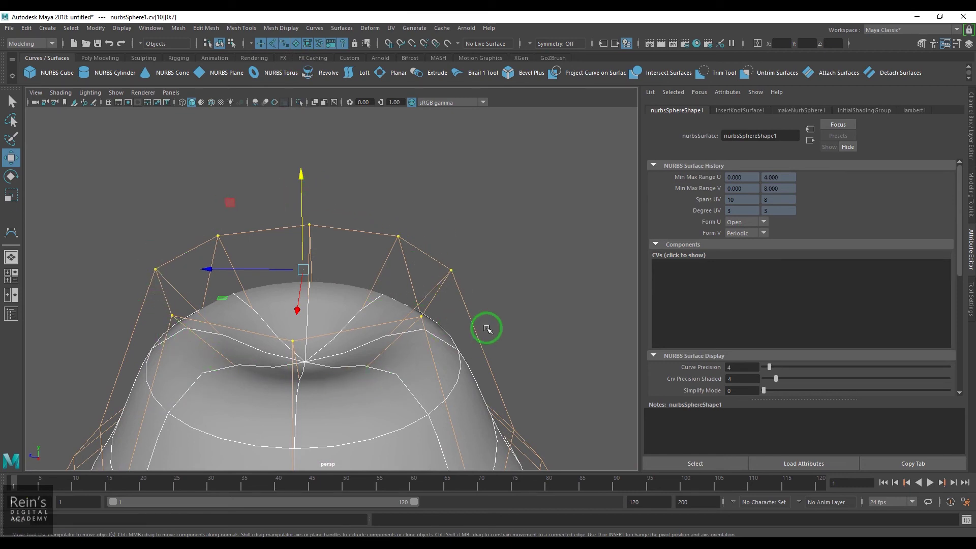
- Undo the last hull ring move and select a vertical hull running from pole to pole
{"action": "key", "text": "ctrl+z"}
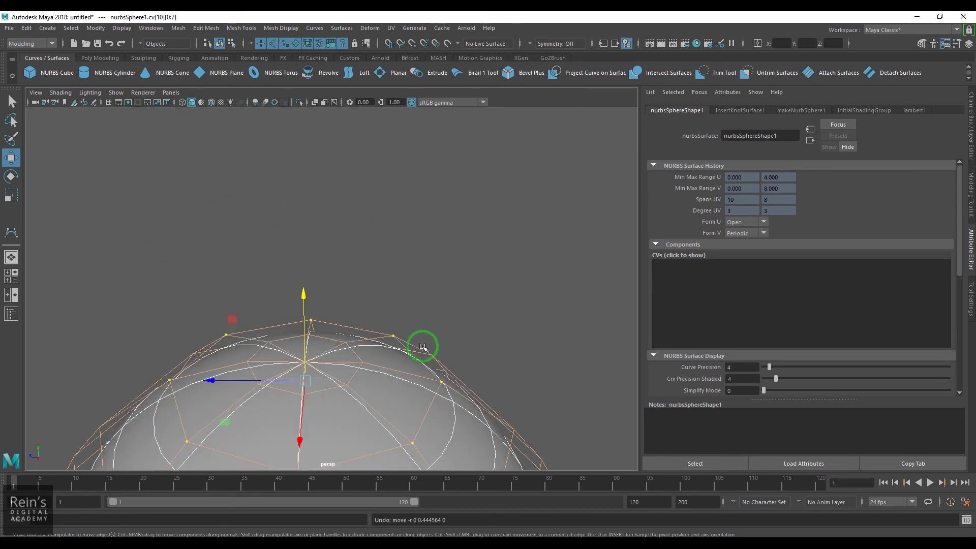
{"action": "middle_click_drag", "start_coordinate": [406, 366], "coordinate": [355, 201], "text": "alt"}
{"action": "right_click_drag", "start_coordinate": [355, 201], "coordinate": [312, 215], "text": "alt"}
{"action": "left_click_drag", "start_coordinate": [311, 216], "coordinate": [359, 287], "text": "alt"}
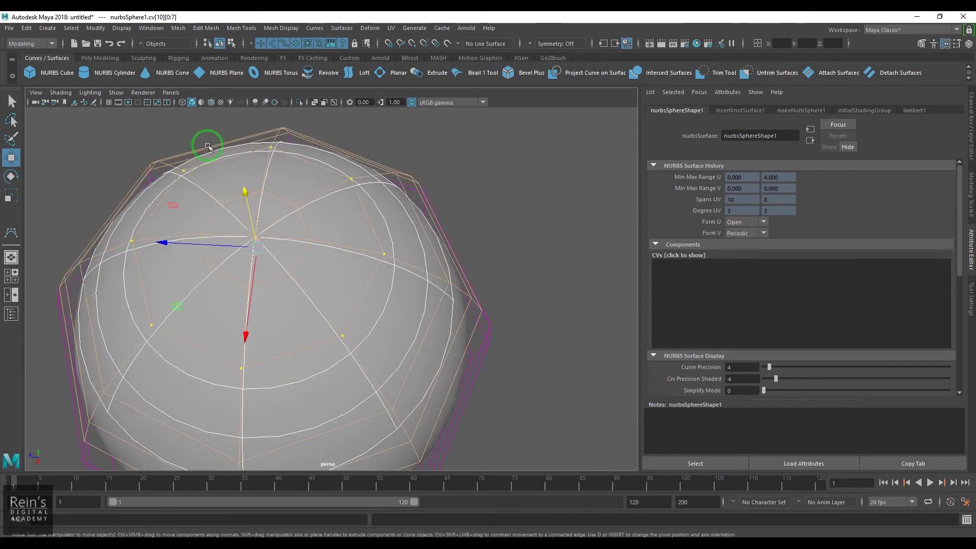
{"action": "left_click_drag", "start_coordinate": [473, 405], "coordinate": [429, 326], "text": "alt"}
{"action": "left_click", "coordinate": [526, 333]}
{"action": "scroll", "coordinate": [507, 363], "scroll_direction": "down", "scroll_amount": 5}
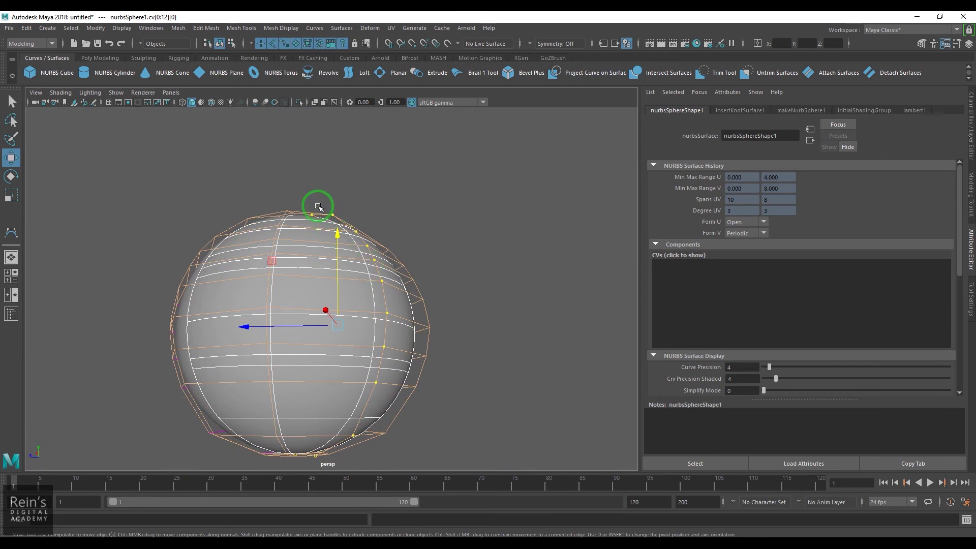
{"action": "left_click_drag", "start_coordinate": [344, 451], "coordinate": [390, 305], "text": "alt"}
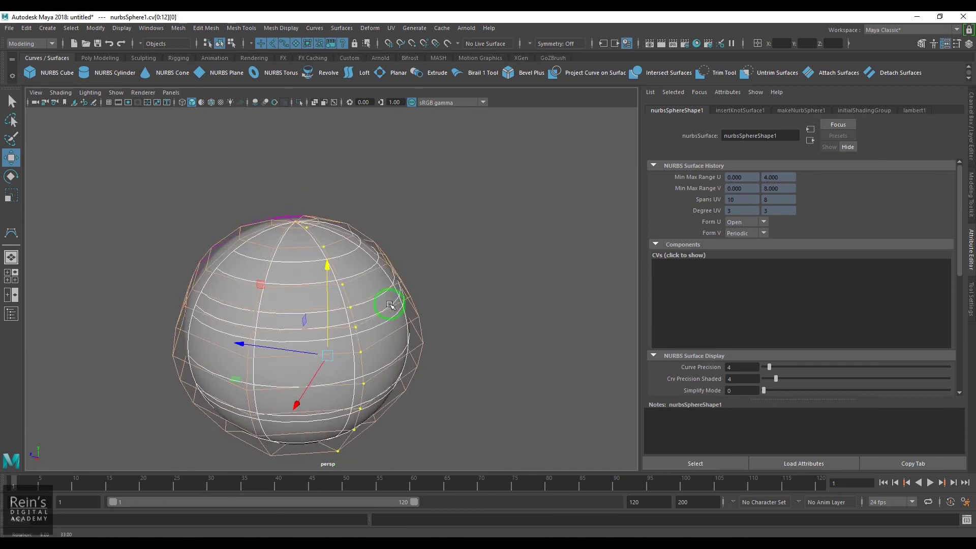
{"action": "middle_click_drag", "start_coordinate": [344, 234], "coordinate": [401, 279], "text": "alt"}
- Try moving the two hull rings nearest the sphere's top upward along Y one after the other, and undo both moves
{"action": "scroll", "coordinate": [406, 305], "scroll_direction": "up", "scroll_amount": 5}
{"action": "left_click", "coordinate": [407, 306]}
{"action": "left_click_drag", "start_coordinate": [434, 345], "coordinate": [377, 320], "text": "alt"}
{"action": "left_click_drag", "start_coordinate": [362, 207], "coordinate": [374, 177]}
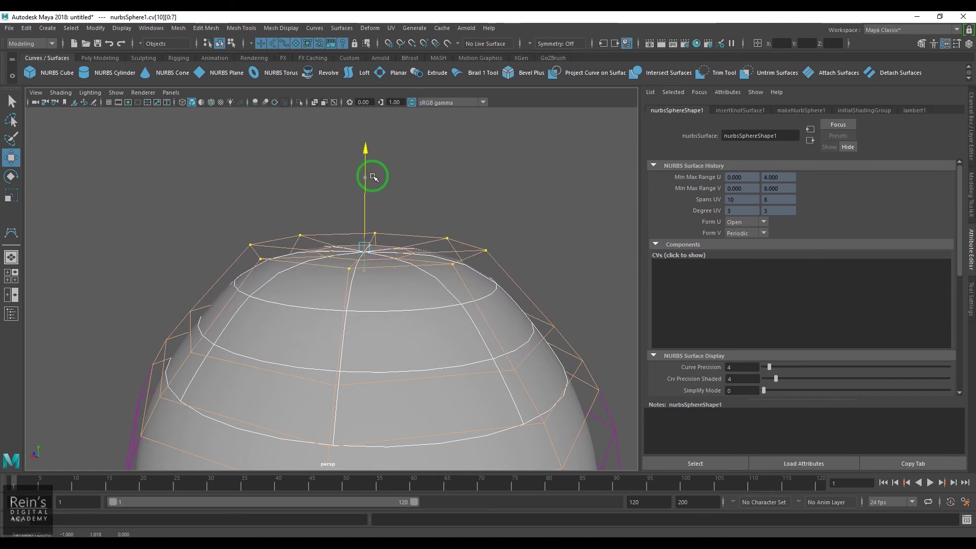
{"action": "left_click_drag", "start_coordinate": [364, 226], "coordinate": [366, 148]}
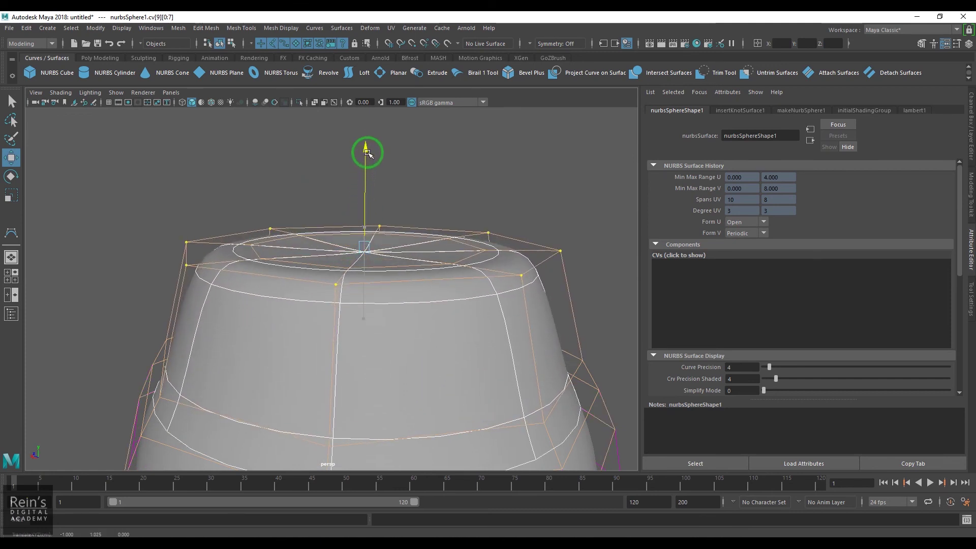
{"action": "key", "text": "ctrl+z"}
{"action": "key", "text": "ctrl+z"}
{"action": "key", "text": "ctrl+z"}
- Switch the sphere to control vertex selection, move a single vertex near the top outward and undo that move
{"action": "right_click_drag", "start_coordinate": [351, 272], "coordinate": [226, 268]}
{"action": "left_click_drag", "start_coordinate": [261, 316], "coordinate": [247, 306], "text": "alt"}
{"action": "left_click_drag", "start_coordinate": [218, 250], "coordinate": [351, 316]}
{"action": "middle_click_drag", "start_coordinate": [351, 316], "coordinate": [284, 350], "text": "alt"}
{"action": "right_click_drag", "start_coordinate": [284, 350], "coordinate": [432, 329], "text": "alt"}
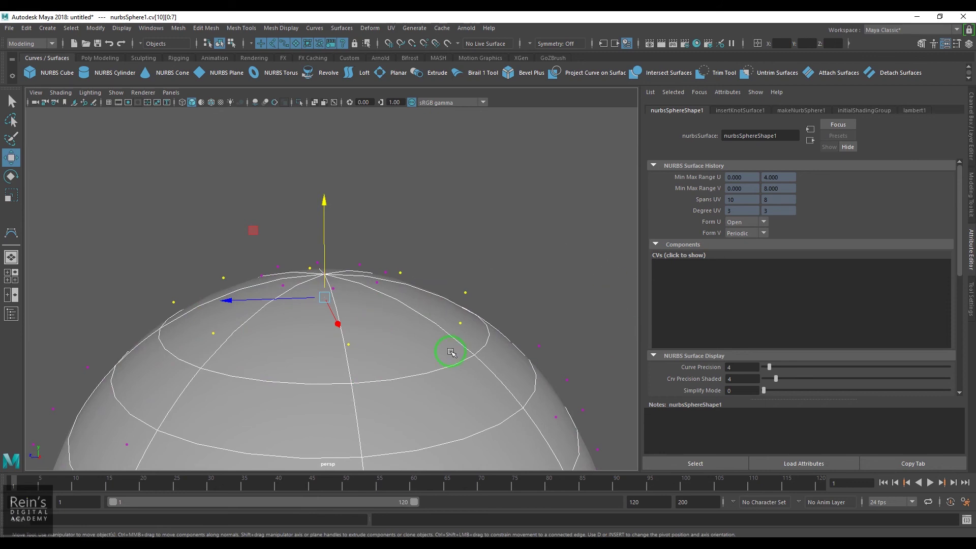
{"action": "left_click_drag", "start_coordinate": [322, 290], "coordinate": [249, 261], "text": "alt"}
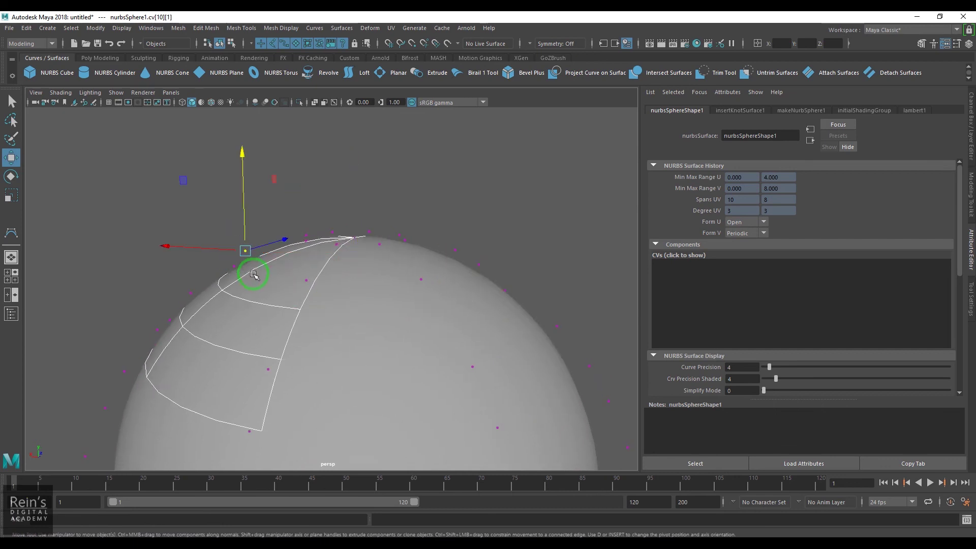
{"action": "left_click_drag", "start_coordinate": [206, 227], "coordinate": [256, 209]}
{"action": "key", "text": "ctrl+z"}
- Switch the sphere to hull selection and select the horizontal hull ring around its top
{"action": "right_click", "coordinate": [307, 266]}
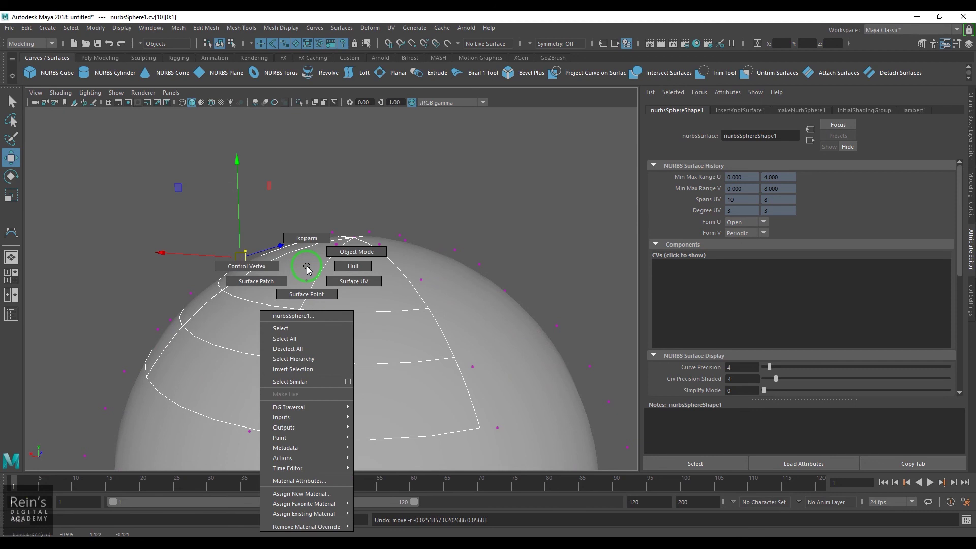
{"action": "left_click", "coordinate": [354, 266]}
{"action": "left_click", "coordinate": [269, 275]}
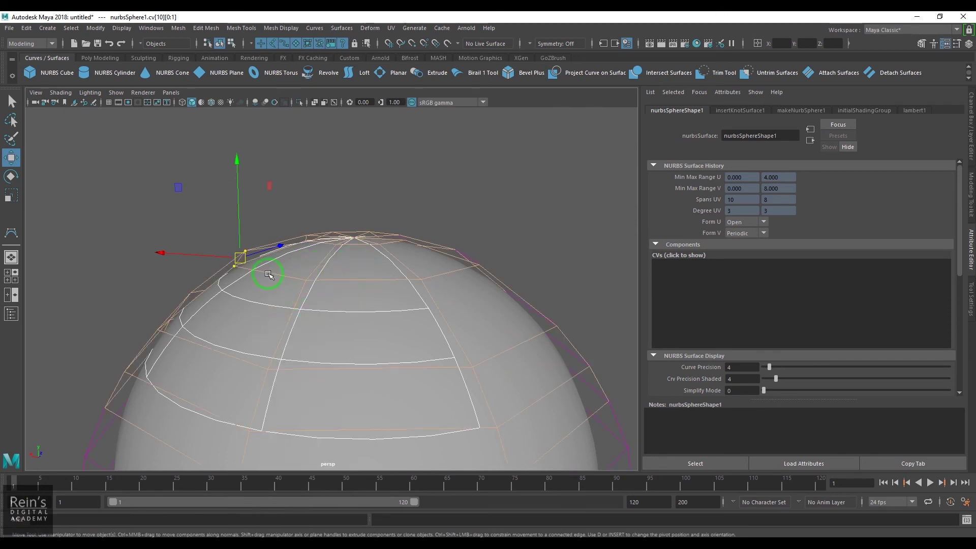
- Switch to surface patch selection and select six adjoining patches in two rows of three below the sphere's top
{"action": "right_click", "coordinate": [315, 280]}
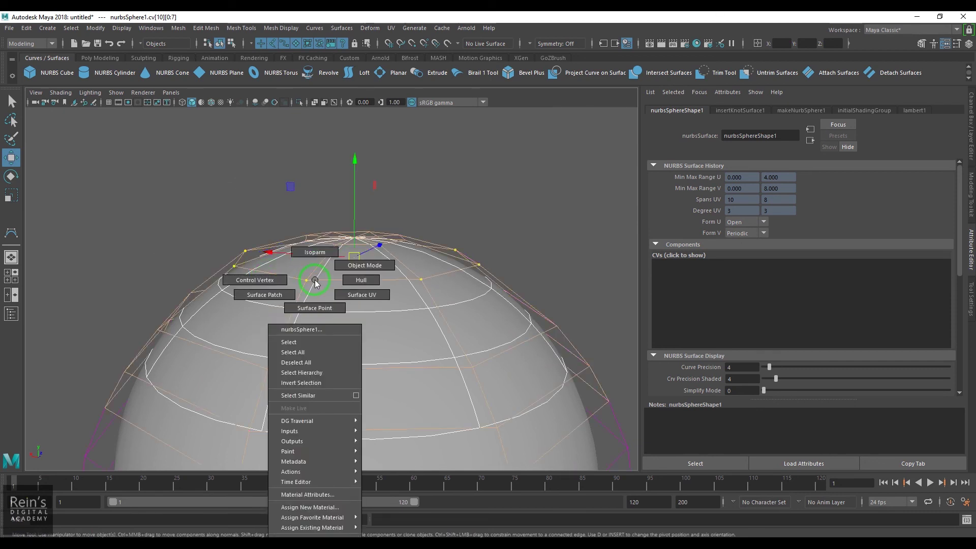
{"action": "left_click", "coordinate": [281, 300]}
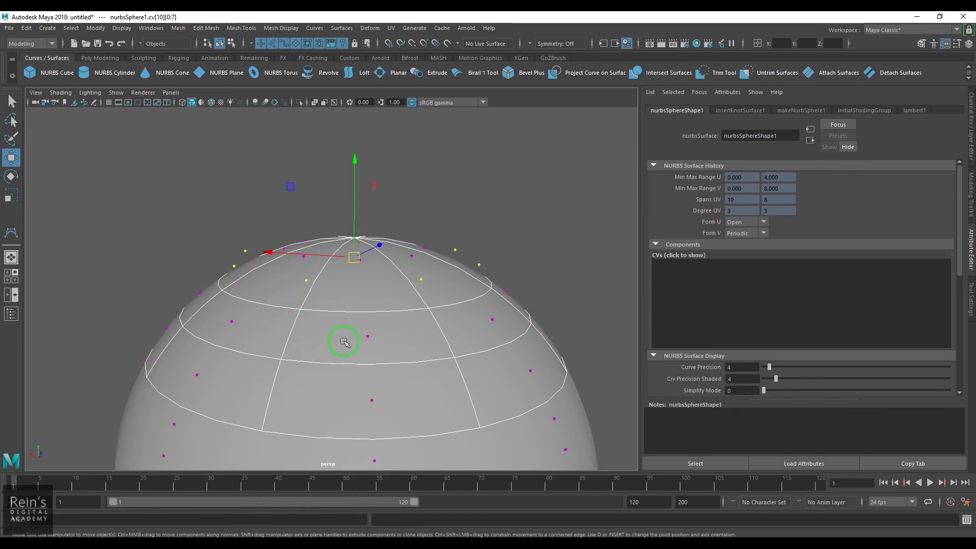
{"action": "left_click", "coordinate": [365, 338]}
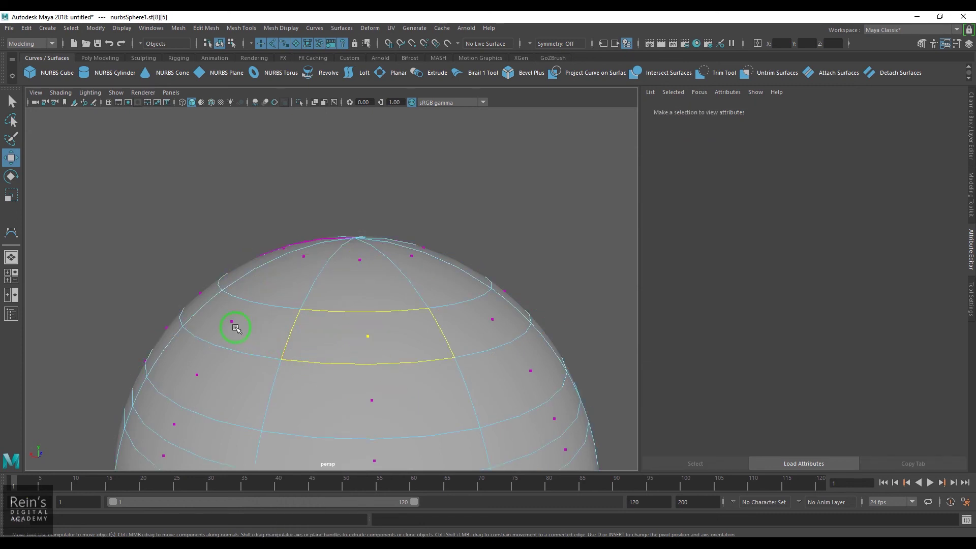
{"action": "left_click", "coordinate": [371, 401], "text": "shift"}
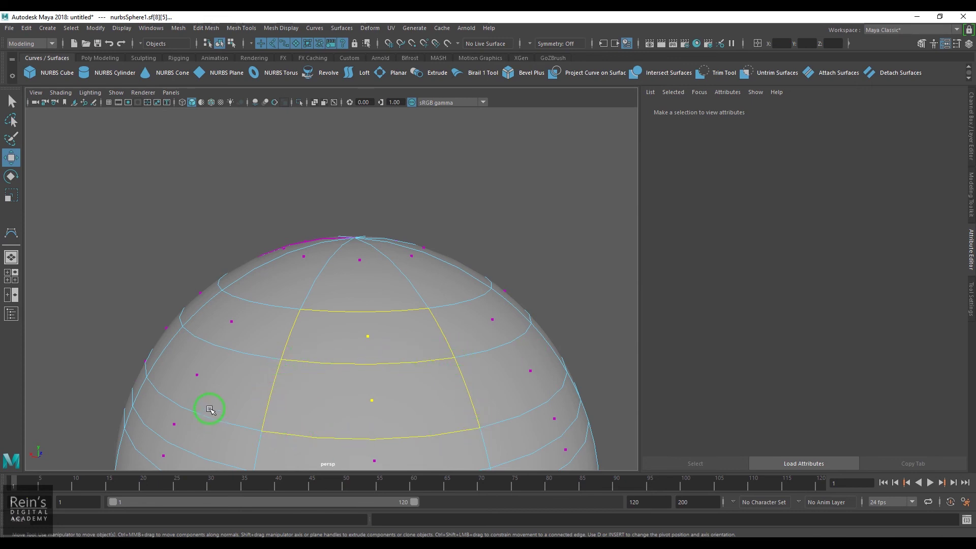
{"action": "left_click", "coordinate": [232, 324], "text": "shift"}
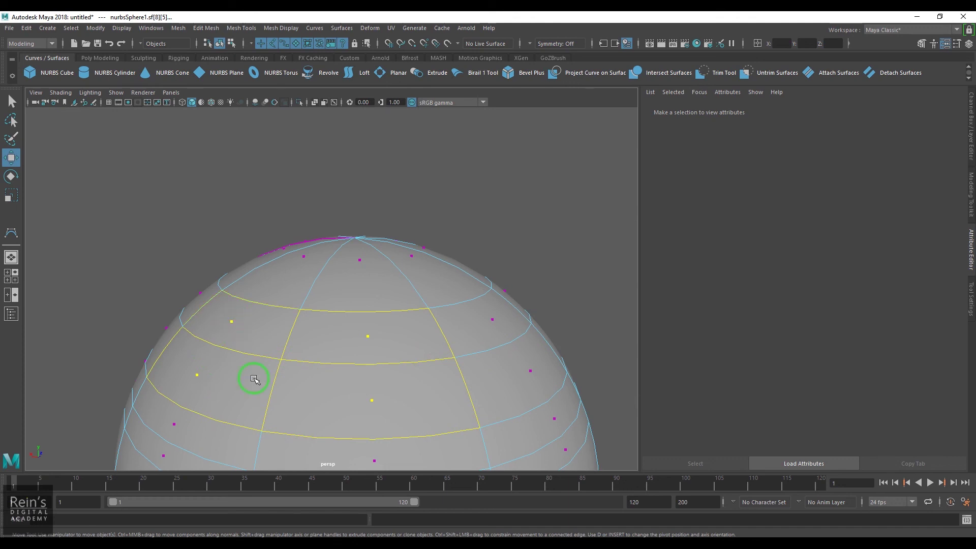
{"action": "left_click", "coordinate": [487, 321], "text": "shift"}
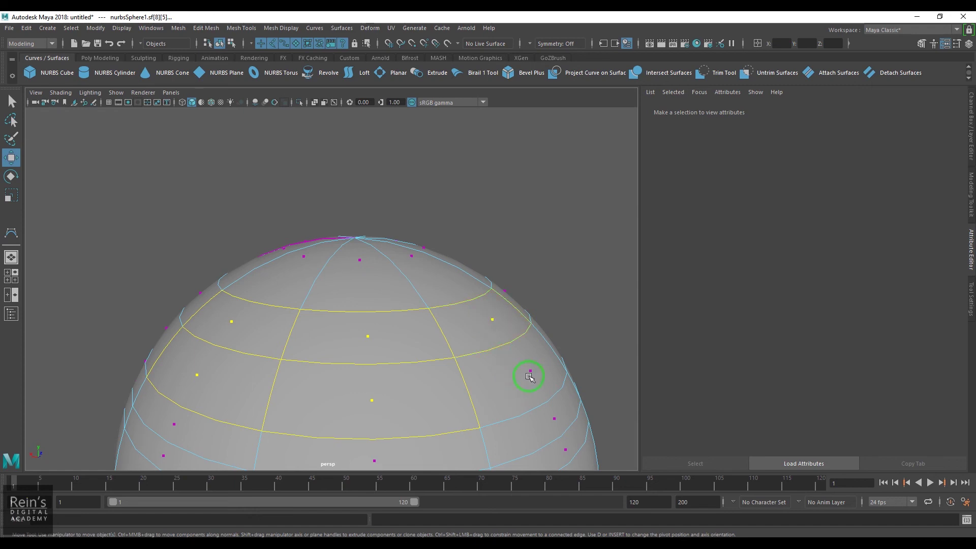
{"action": "left_click_drag", "start_coordinate": [530, 371], "coordinate": [349, 425], "text": "alt"}
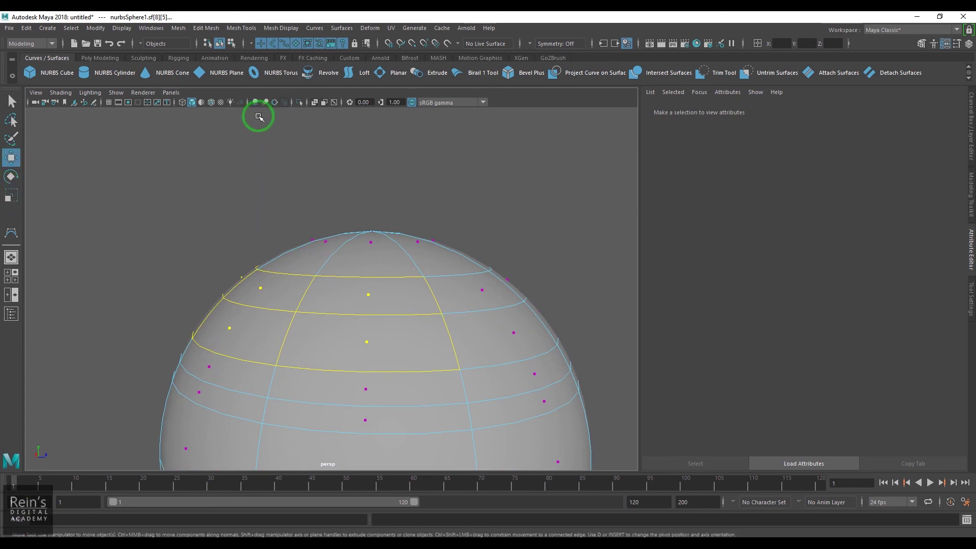
- Try Duplicate NURBS Patch on the selected patches, move the copies away from the sphere, and undo it all
{"action": "left_click", "coordinate": [346, 29]}
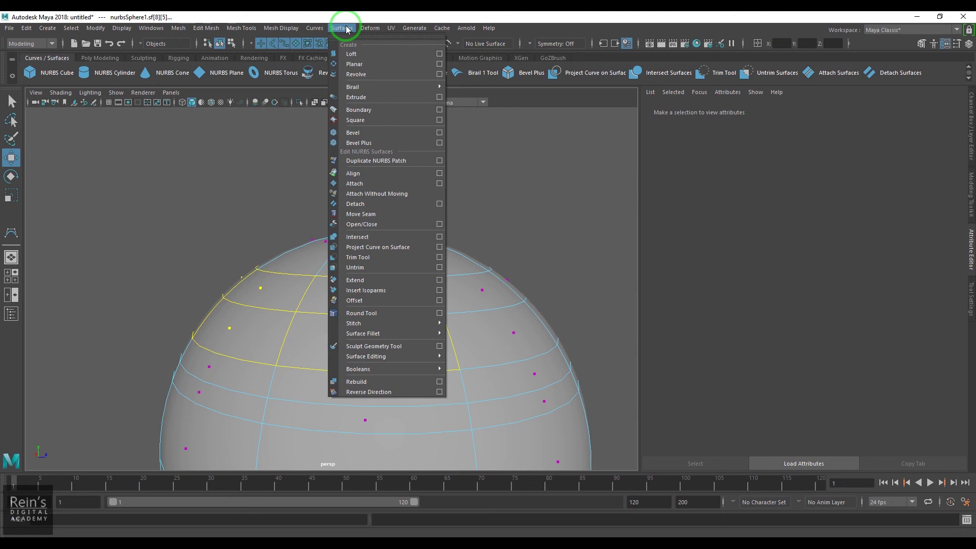
{"action": "left_click", "coordinate": [402, 161]}
{"action": "left_click_drag", "start_coordinate": [362, 437], "coordinate": [281, 402]}
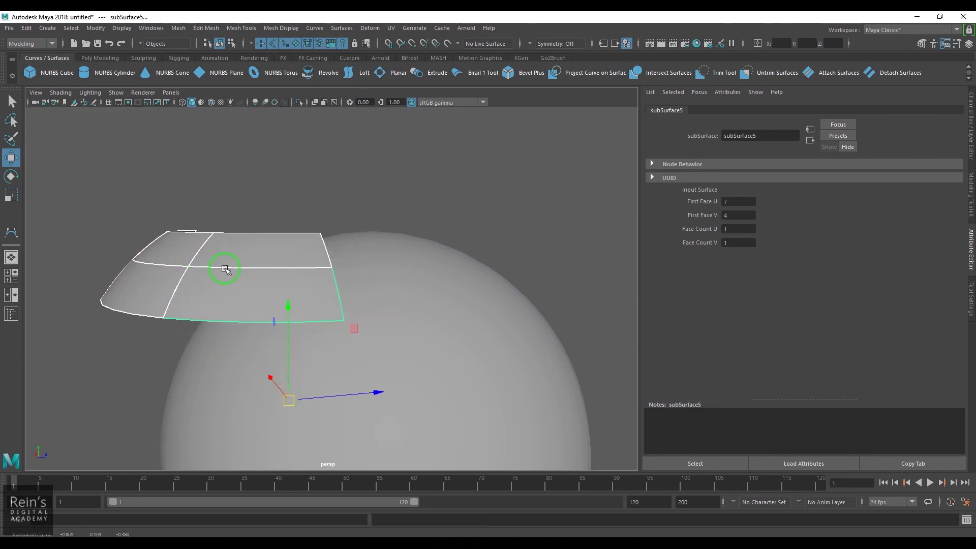
{"action": "key", "text": "ctrl+z"}
{"action": "key", "text": "ctrl+z"}
{"action": "key", "text": "ctrl+z"}
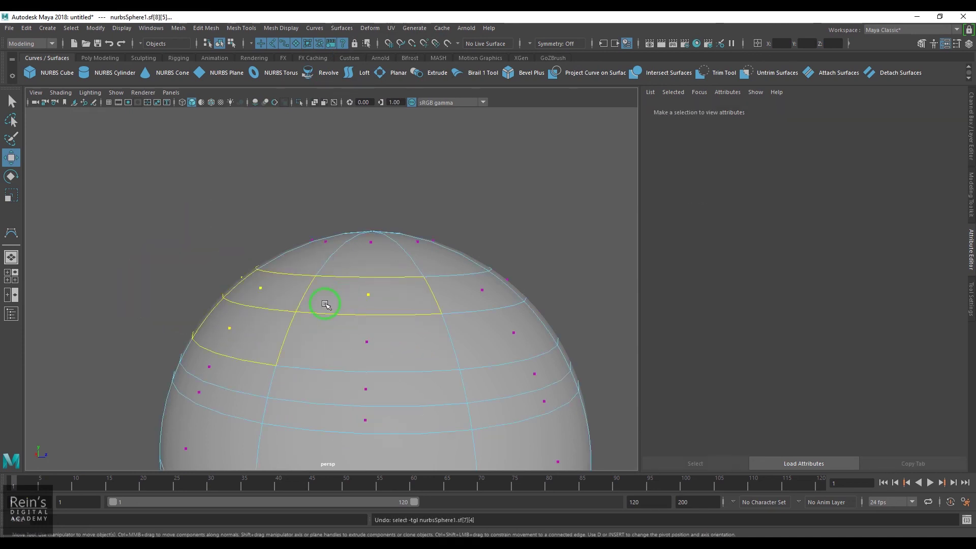
- Switch the sphere to surface point selection and pick several points one after another on its front
{"action": "right_click", "coordinate": [326, 307]}
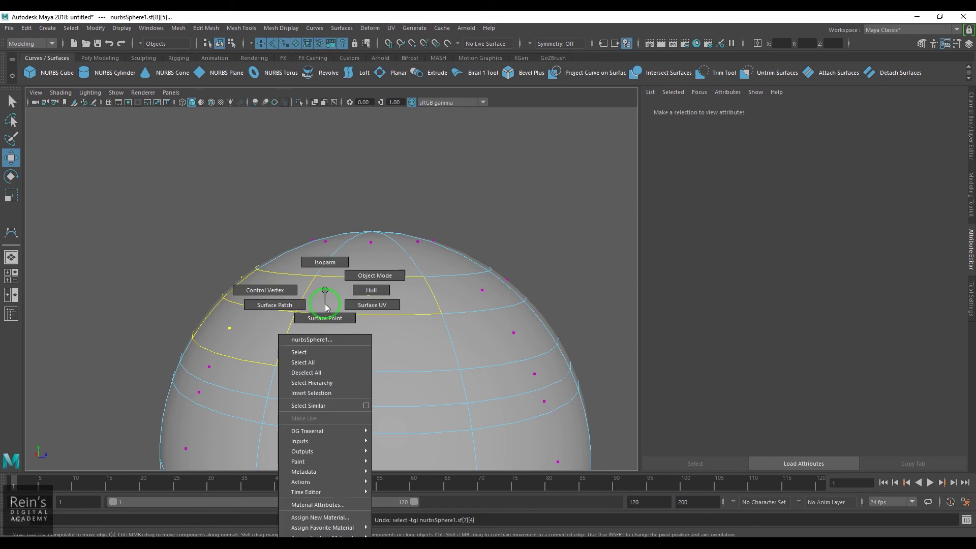
{"action": "left_click", "coordinate": [325, 317]}
{"action": "left_click", "coordinate": [371, 344]}
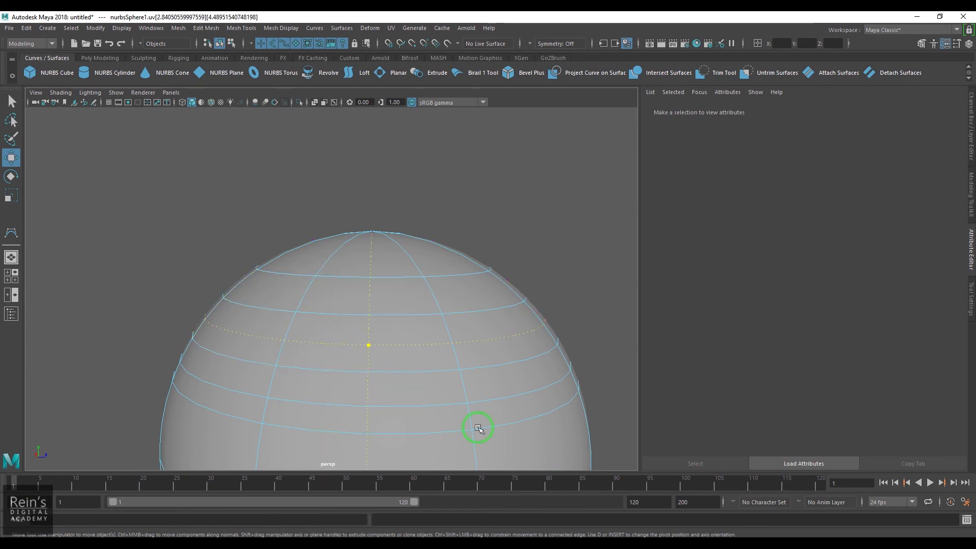
{"action": "scroll", "coordinate": [516, 402], "scroll_direction": "down", "scroll_amount": 3}
{"action": "scroll", "coordinate": [447, 389], "scroll_direction": "up", "scroll_amount": 3}
{"action": "left_click", "coordinate": [415, 321]}
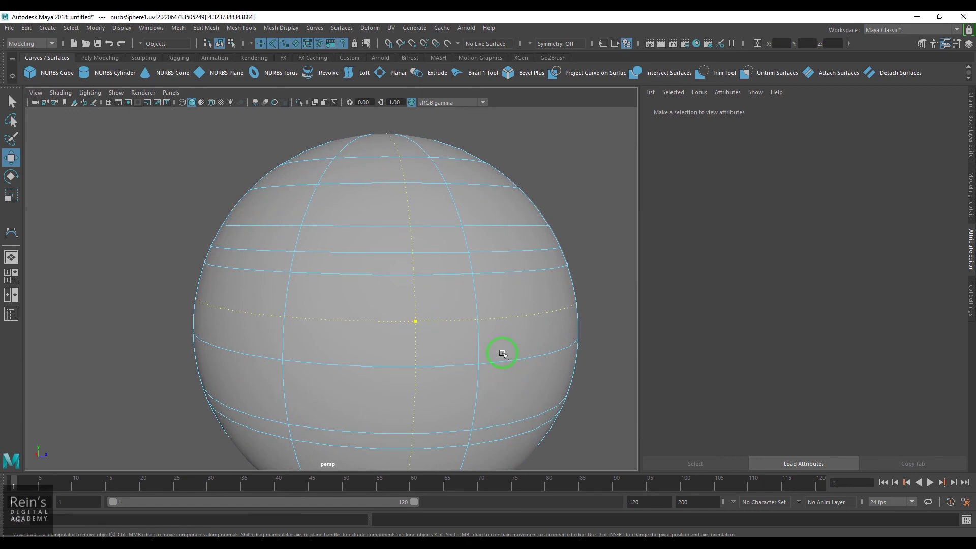
{"action": "left_click", "coordinate": [441, 345]}
{"action": "left_click", "coordinate": [383, 397]}
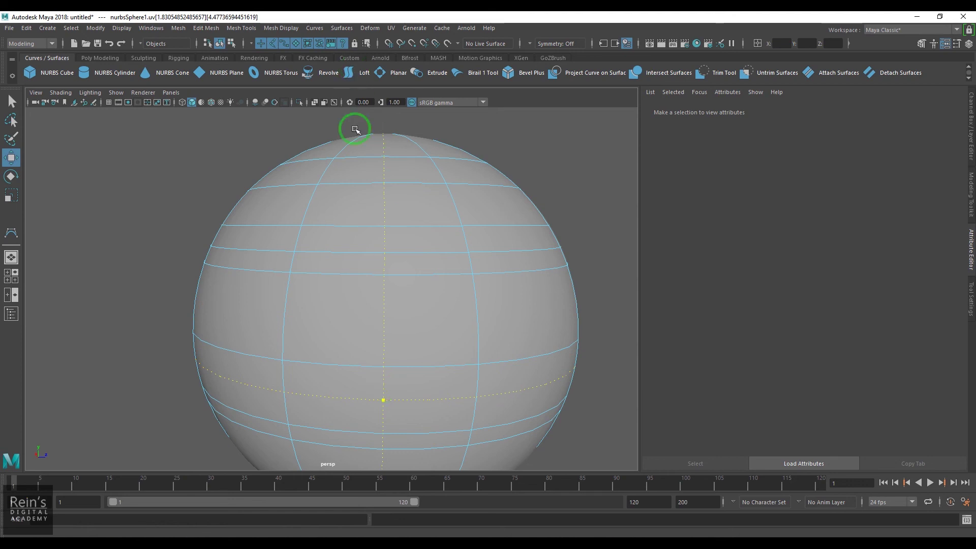
- Switch the sphere to surface UV selection and open the UV Editor
{"action": "right_click_drag", "start_coordinate": [413, 291], "coordinate": [446, 308]}
{"action": "left_click_drag", "start_coordinate": [202, 232], "coordinate": [235, 282]}
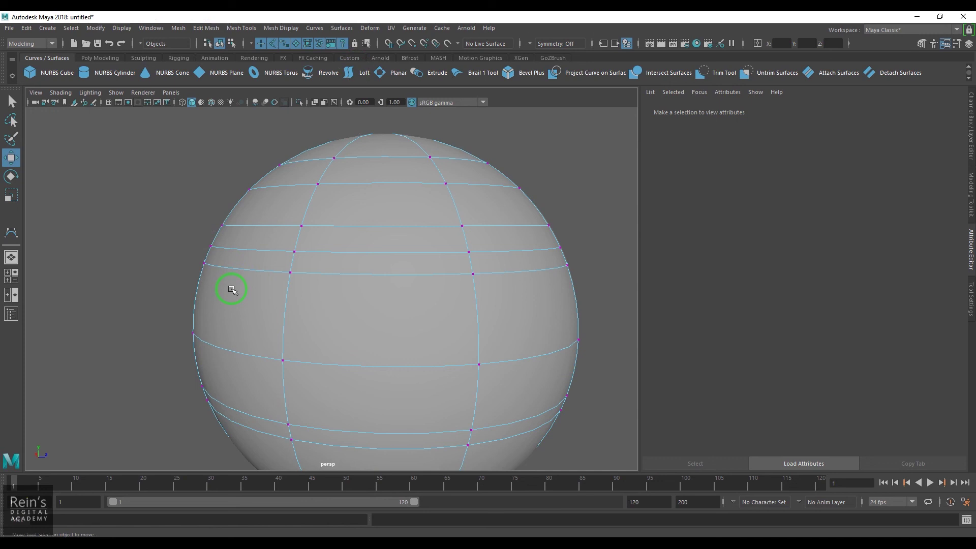
{"action": "left_click", "coordinate": [392, 28]}
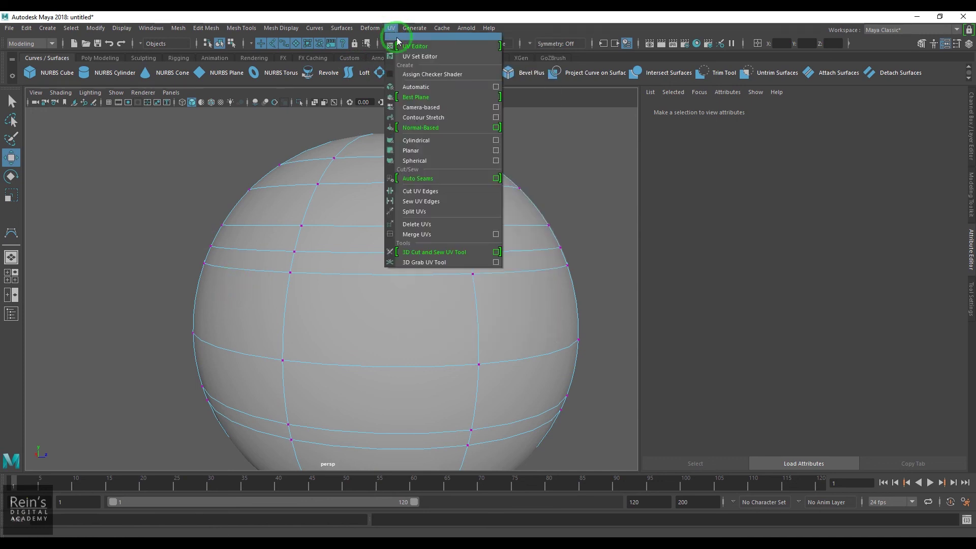
{"action": "left_click", "coordinate": [429, 178]}
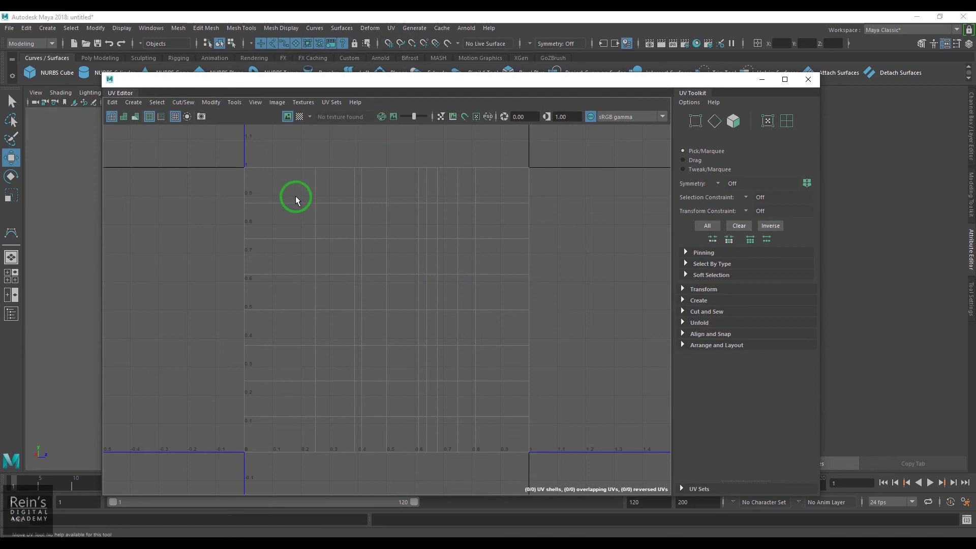
- Switch the UV Editor to UV selection and try selecting UVs in the sphere's layout
{"action": "right_click", "coordinate": [407, 225]}
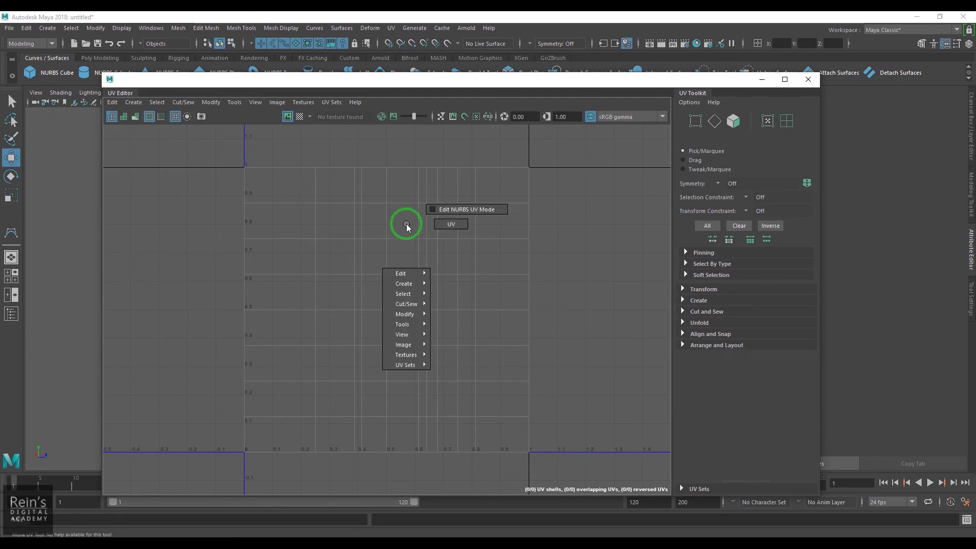
{"action": "right_click_drag", "start_coordinate": [406, 226], "coordinate": [422, 178]}
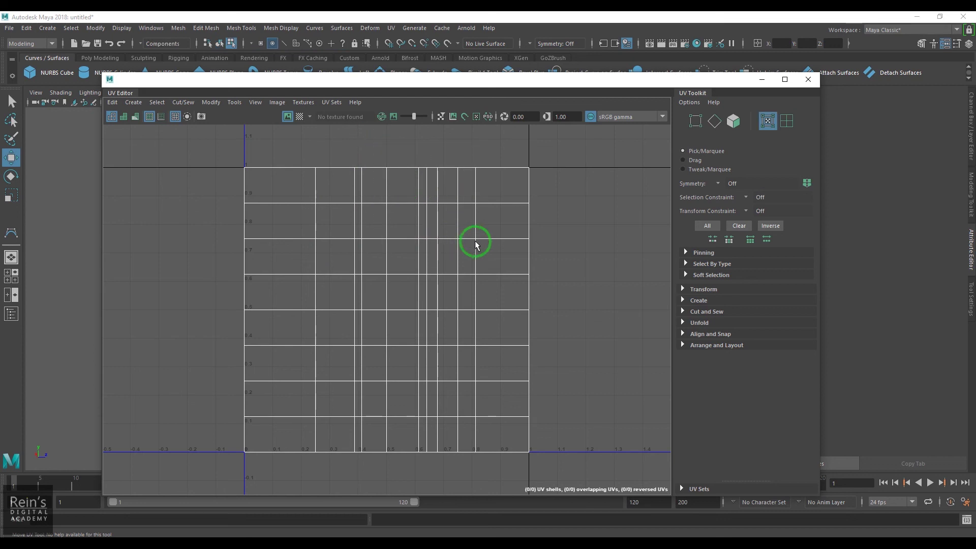
{"action": "right_click_drag", "start_coordinate": [344, 200], "coordinate": [404, 176]}
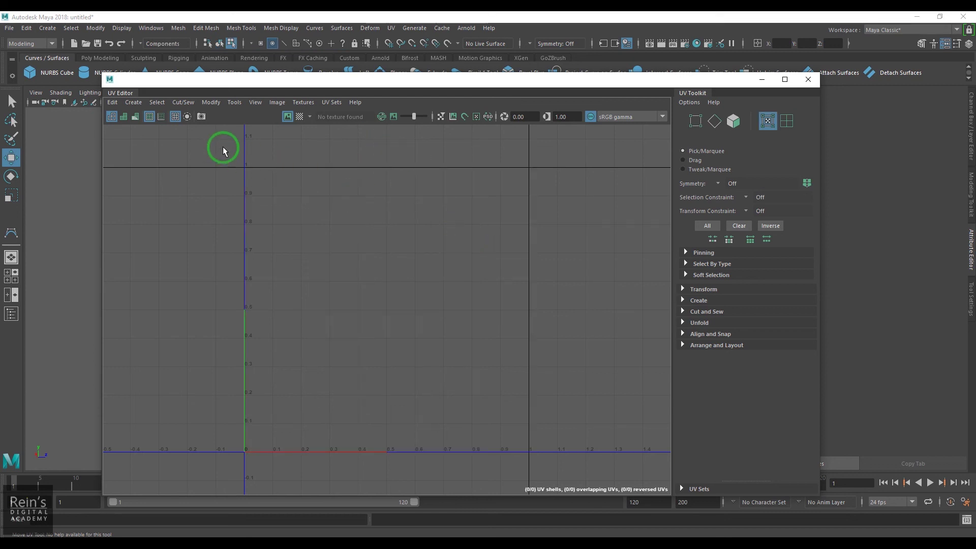
- Return the sphere to object mode with the whole sphere selected and close the UV Editor
{"action": "left_click_drag", "start_coordinate": [421, 81], "coordinate": [717, 116]}
{"action": "right_click_drag", "start_coordinate": [313, 289], "coordinate": [337, 235]}
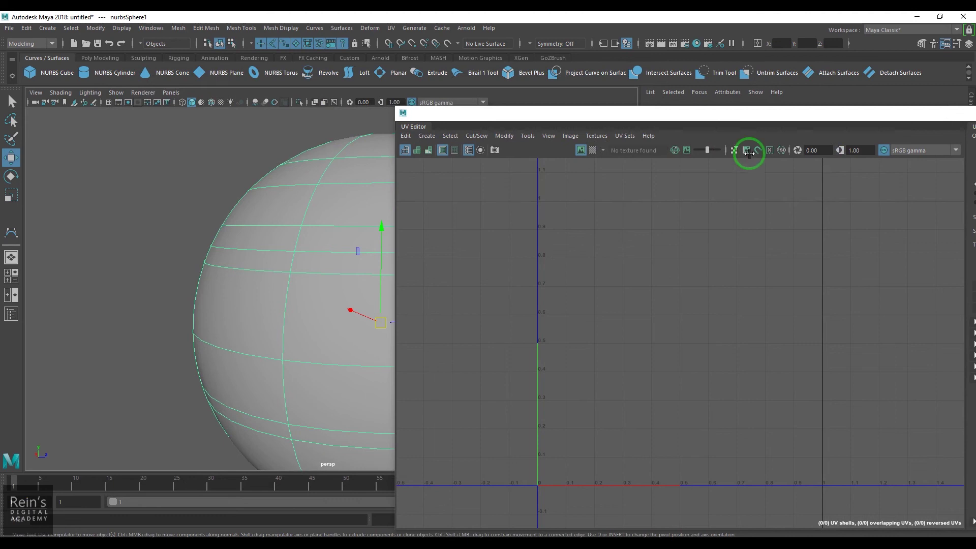
{"action": "left_click_drag", "start_coordinate": [765, 115], "coordinate": [498, 204]}
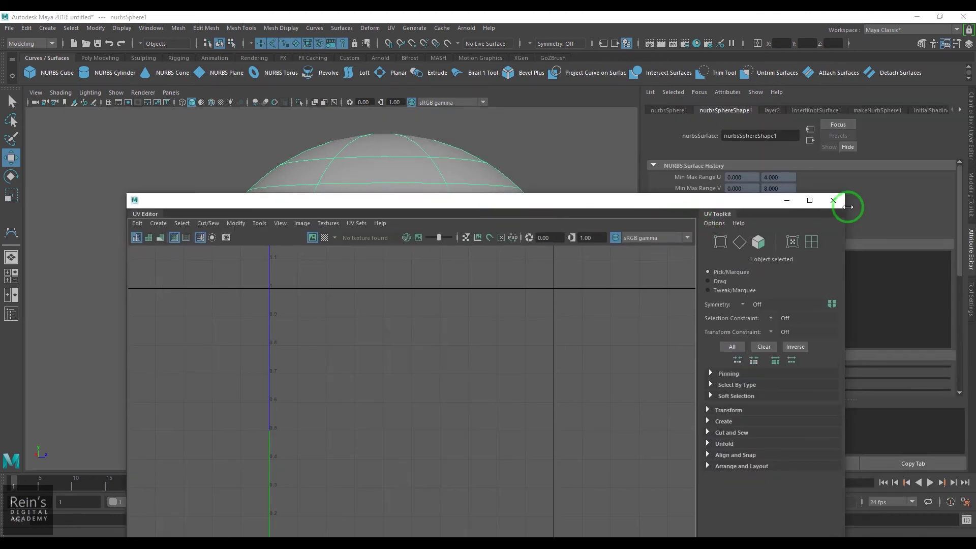
{"action": "left_click", "coordinate": [838, 203]}
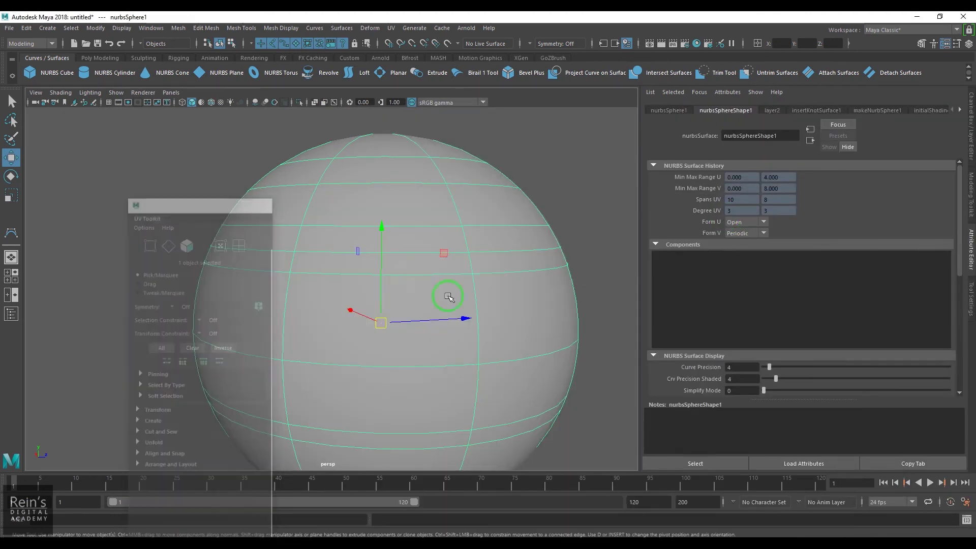
- Switch the sphere to isoparm selection
{"action": "right_click", "coordinate": [421, 249]}
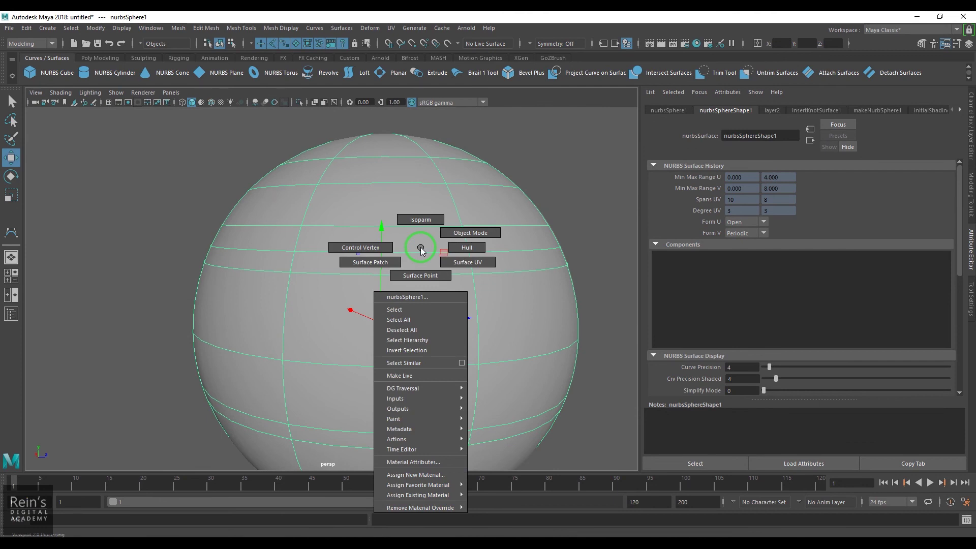
{"action": "right_click_drag", "start_coordinate": [421, 248], "coordinate": [420, 188]}
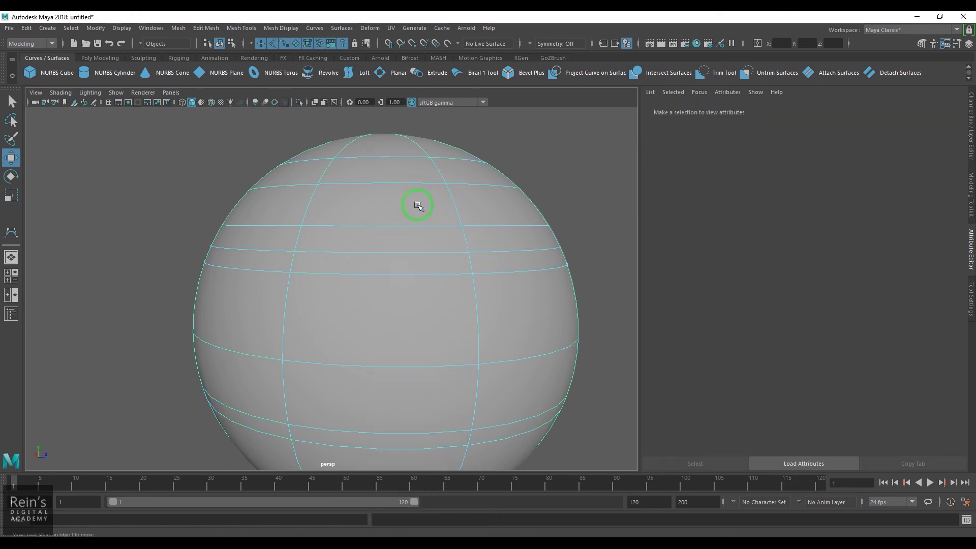
- Return the NURBS sphere from component selection to object mode with the whole sphere selected
{"action": "right_click_drag", "start_coordinate": [386, 235], "coordinate": [483, 192]}
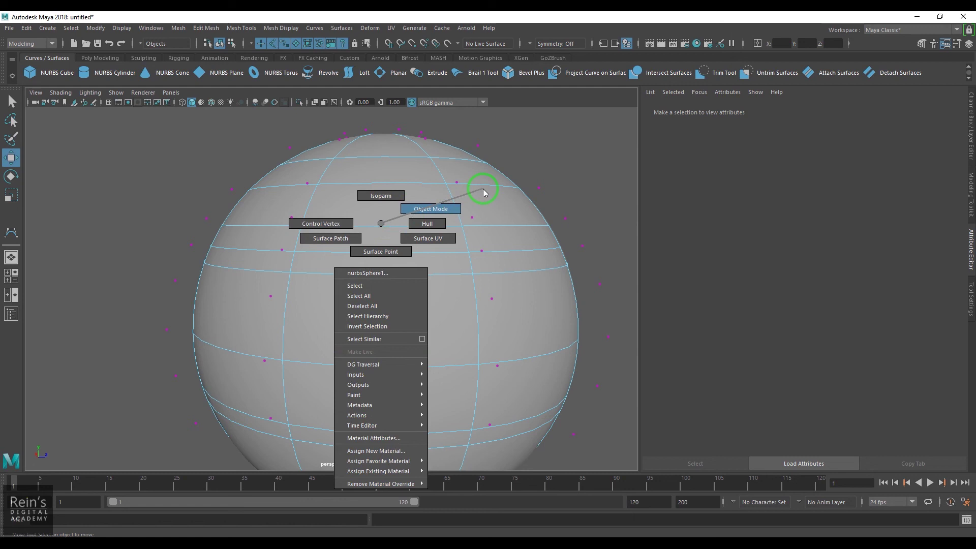
{"action": "right_click_drag", "start_coordinate": [483, 192], "coordinate": [484, 189]}
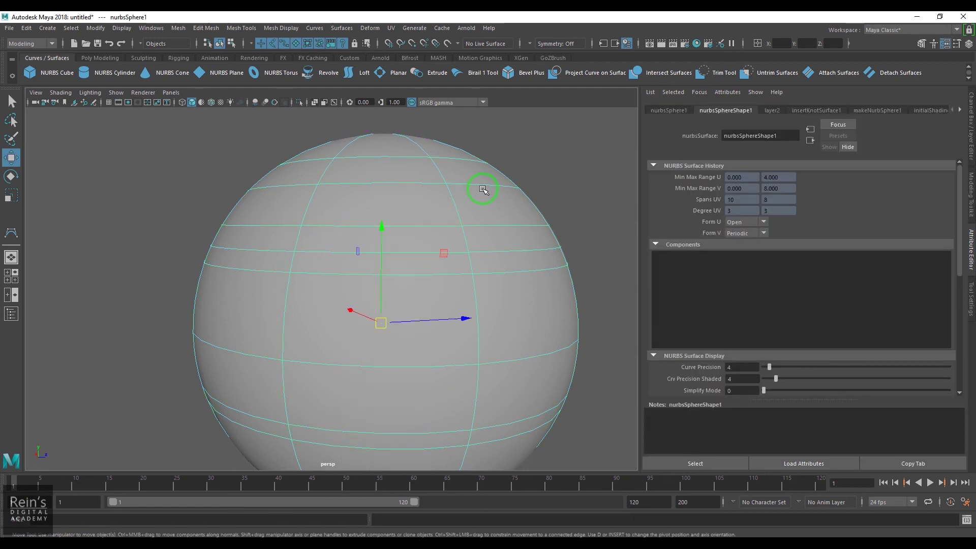
{"action": "scroll", "coordinate": [475, 224], "scroll_direction": "down", "scroll_amount": 4}
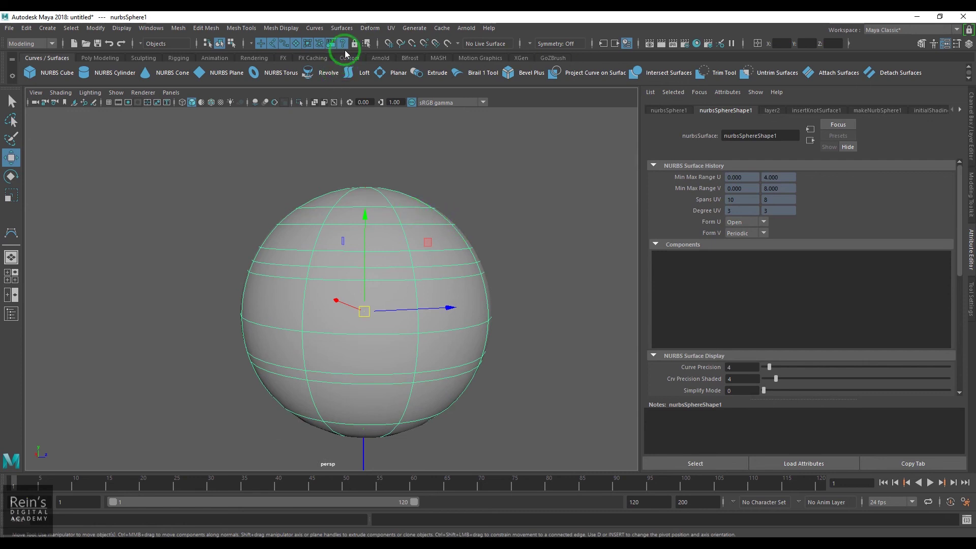
{"action": "left_click", "coordinate": [341, 28]}
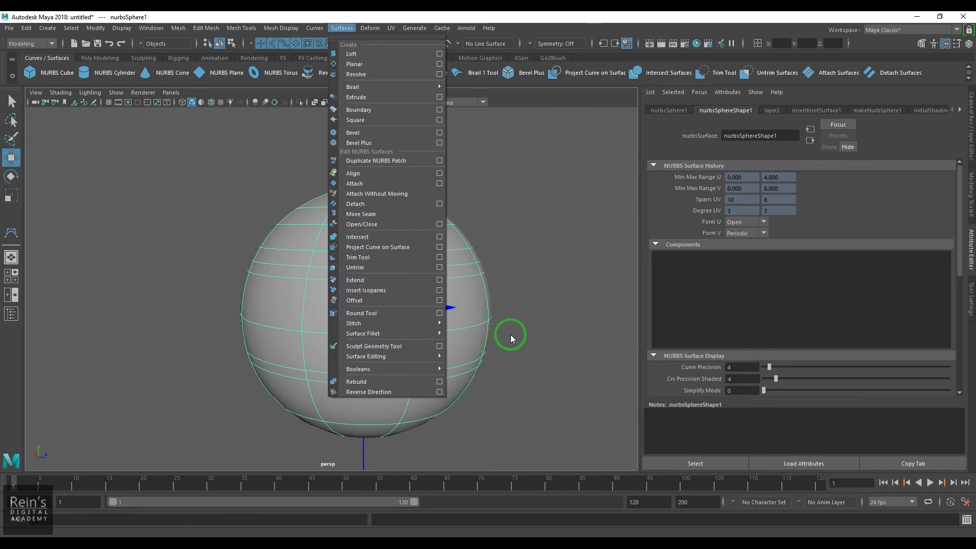
{"action": "mouse_move", "coordinate": [434, 355]}
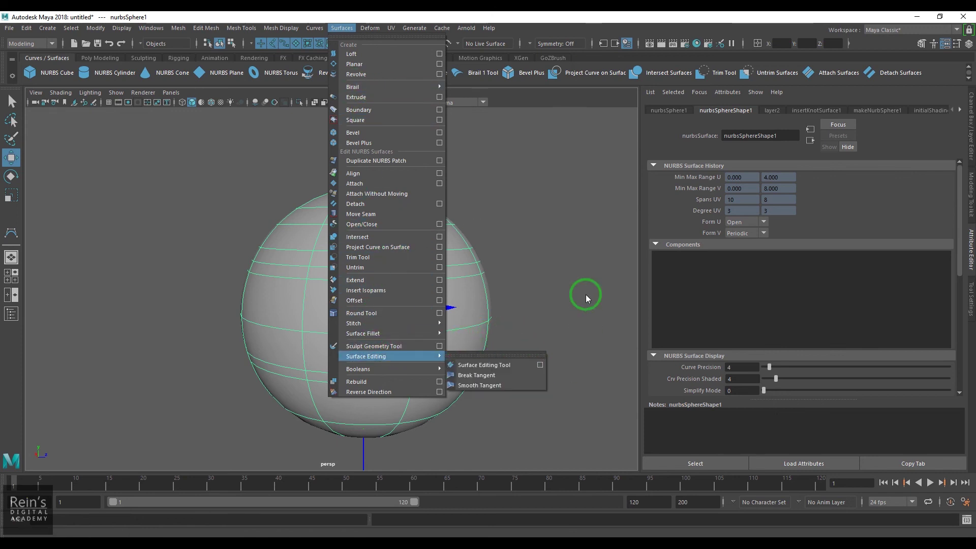
{"action": "left_click", "coordinate": [586, 319]}
{"action": "left_click", "coordinate": [383, 307]}
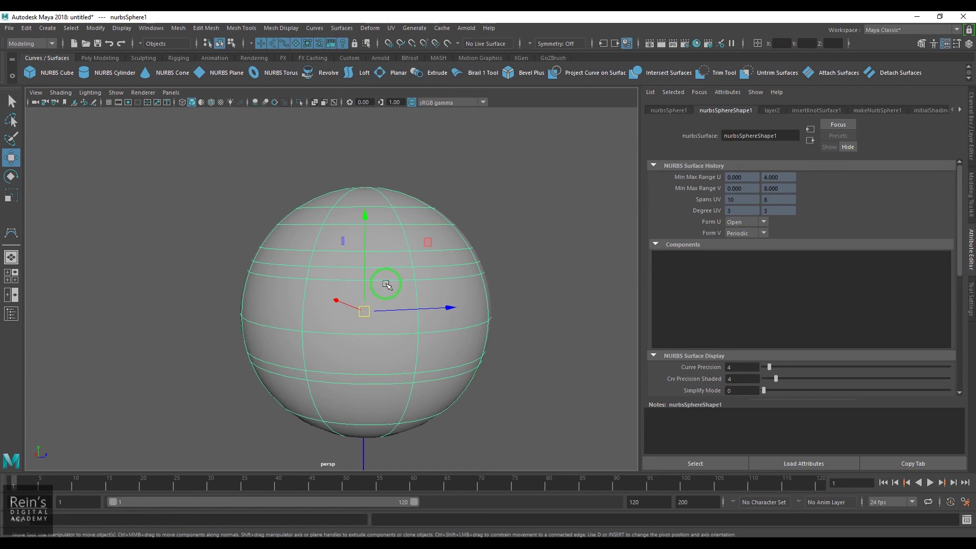